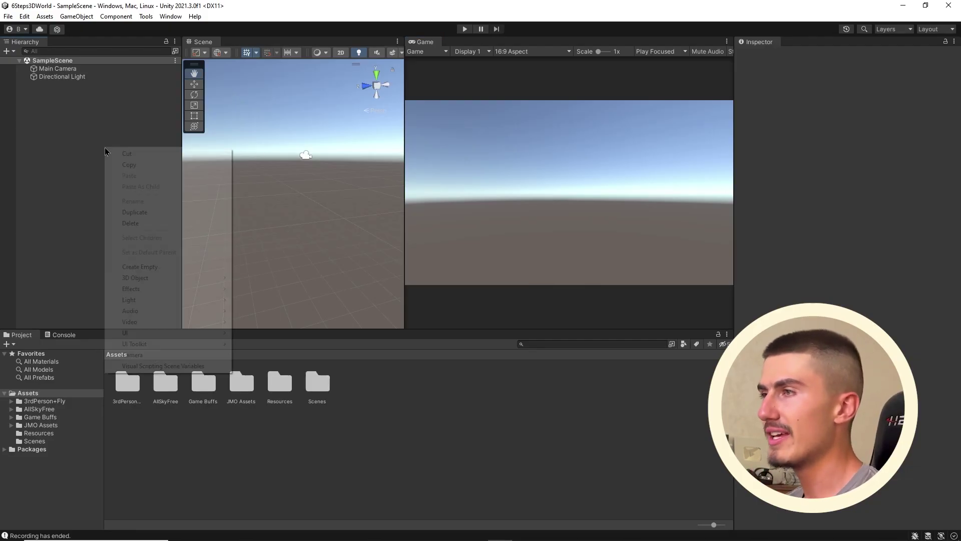
Add a terrain to the scene and set its width and length to 40
mouse_move(189, 281)
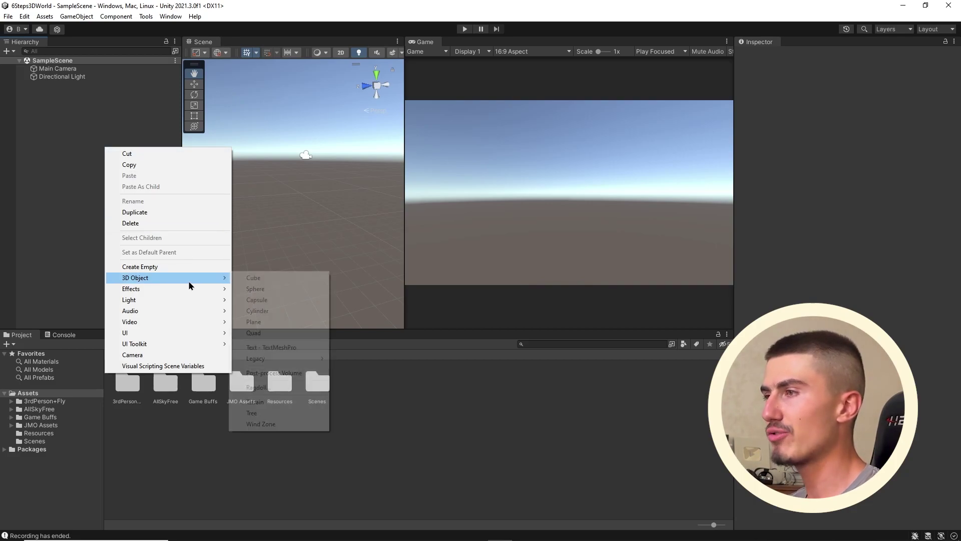
left_click(295, 408)
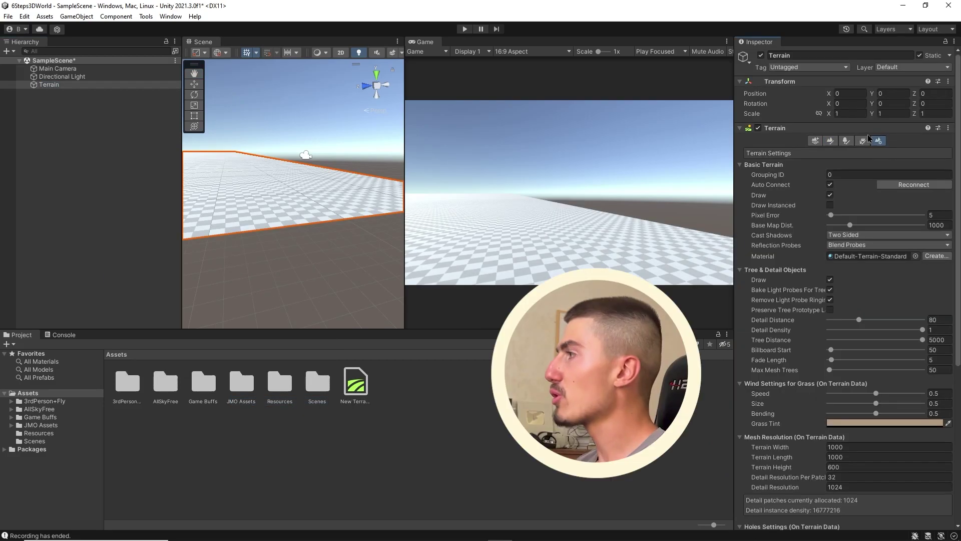
scroll(862, 167, "down", 10)
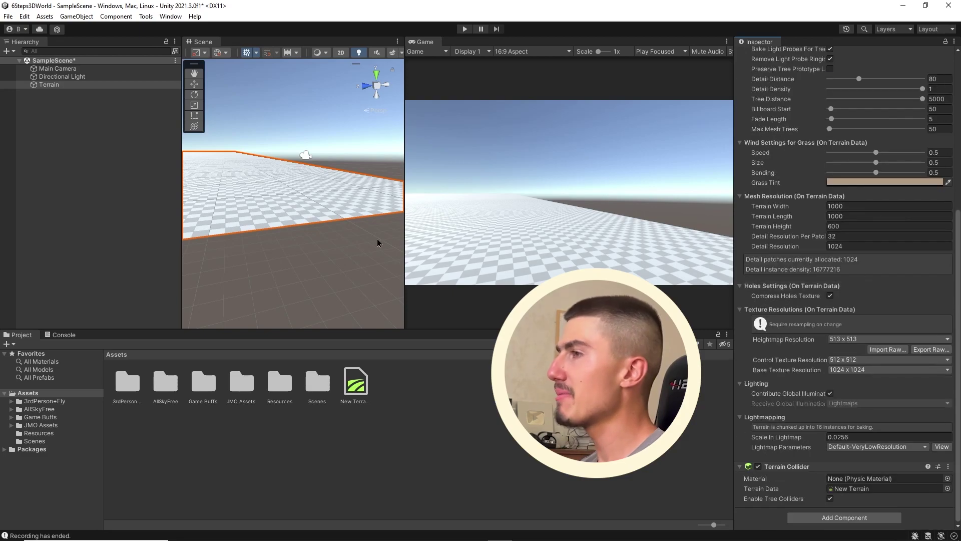
left_click(850, 206)
type("4")
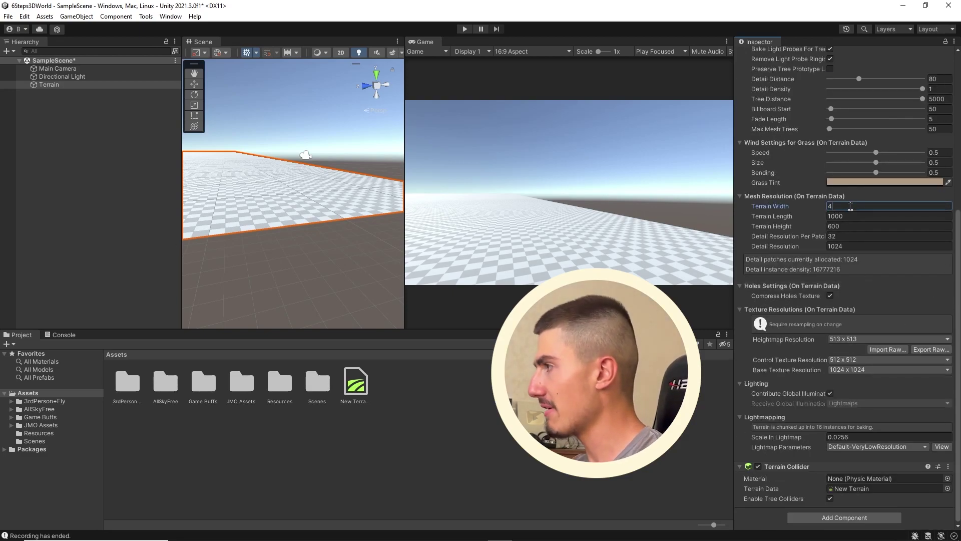
type("0")
key("Tab")
type("40")
key("Return")
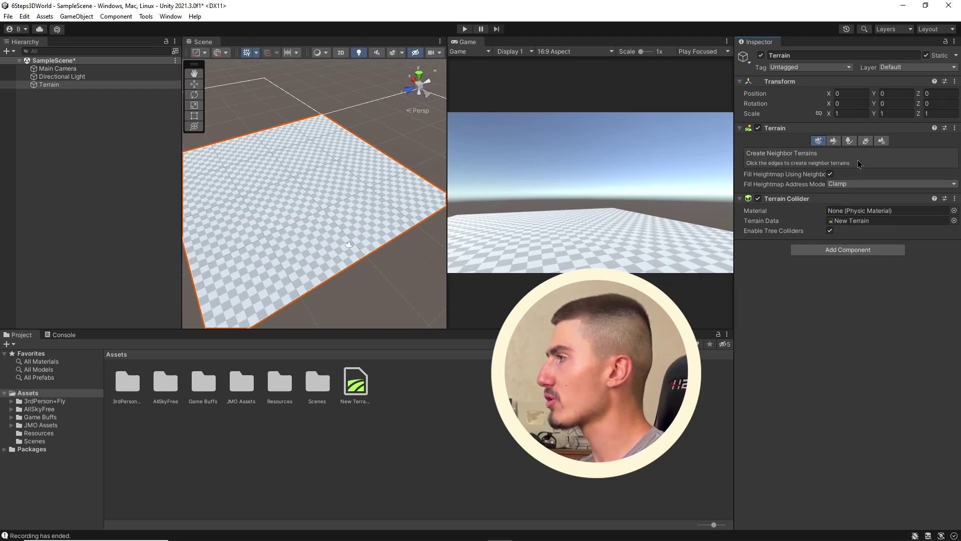
Sculpt rolling hills across the terrain with the Raise or Lower Terrain tool, using brush size 25 and opacity 15
left_click(834, 141)
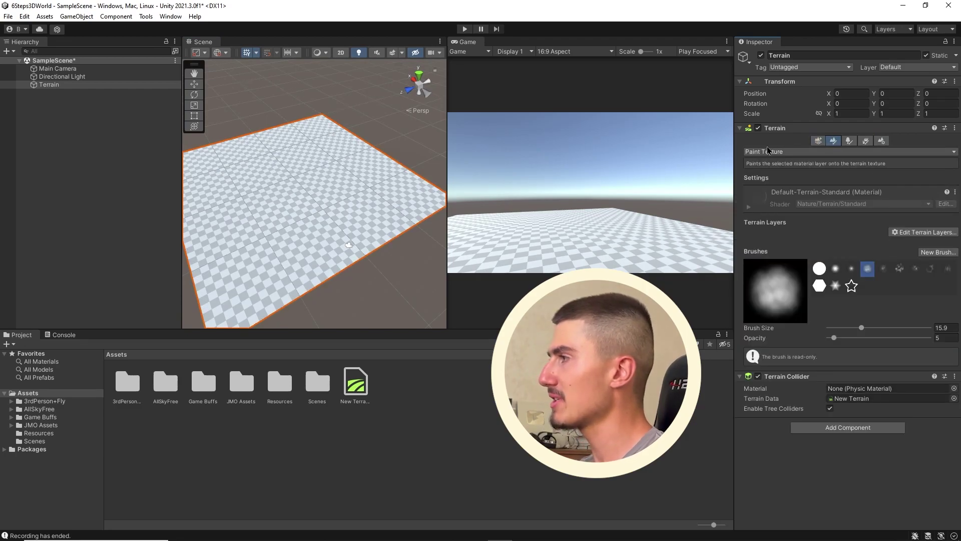
left_click(749, 153)
left_click(794, 162)
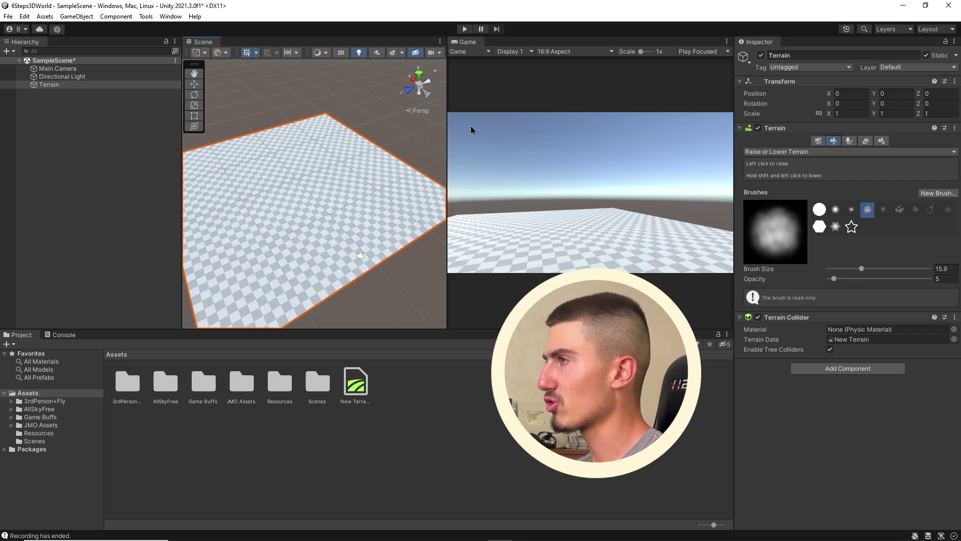
left_click_drag(447, 126, 474, 122)
mouse_move(376, 161)
left_mouse_down()
mouse_move(333, 189)
mouse_move(328, 125)
mouse_move(285, 150)
mouse_move(322, 135)
left_mouse_up()
scroll(284, 150, "down", 2)
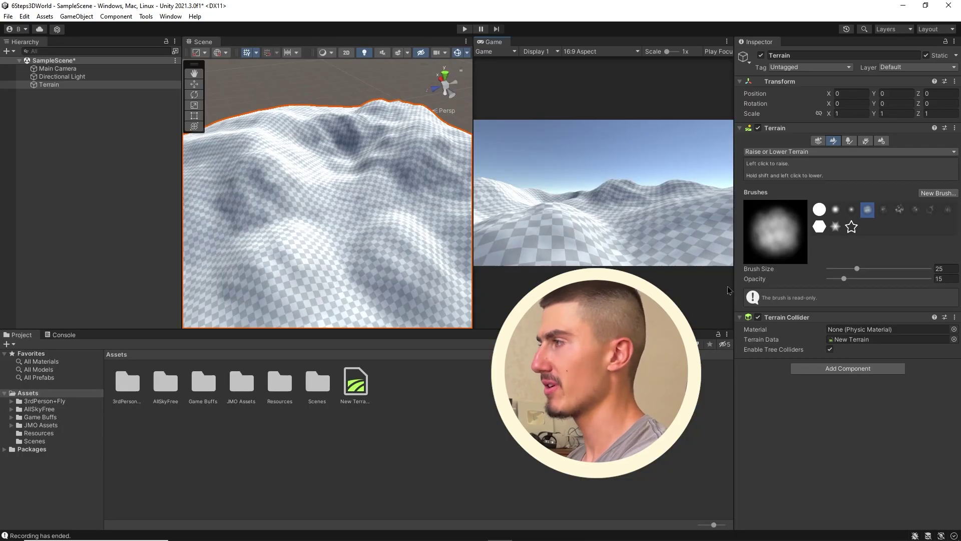
Switch the terrain painting tool to Paint Texture
left_click(787, 152)
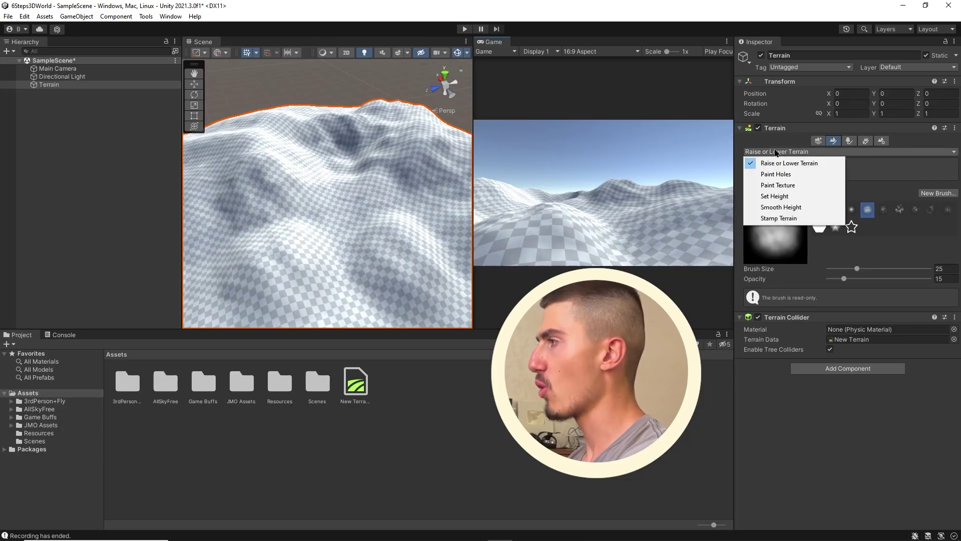
left_click(783, 185)
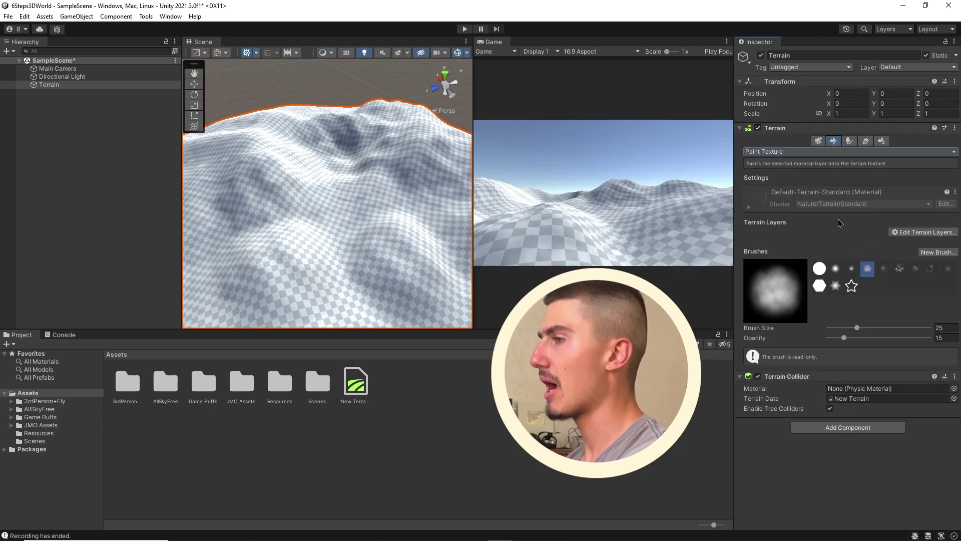
Open the Package Manager and add the free "25+ Free Realistic Textures" package to My Assets on the Unity Asset Store page
left_click(170, 16)
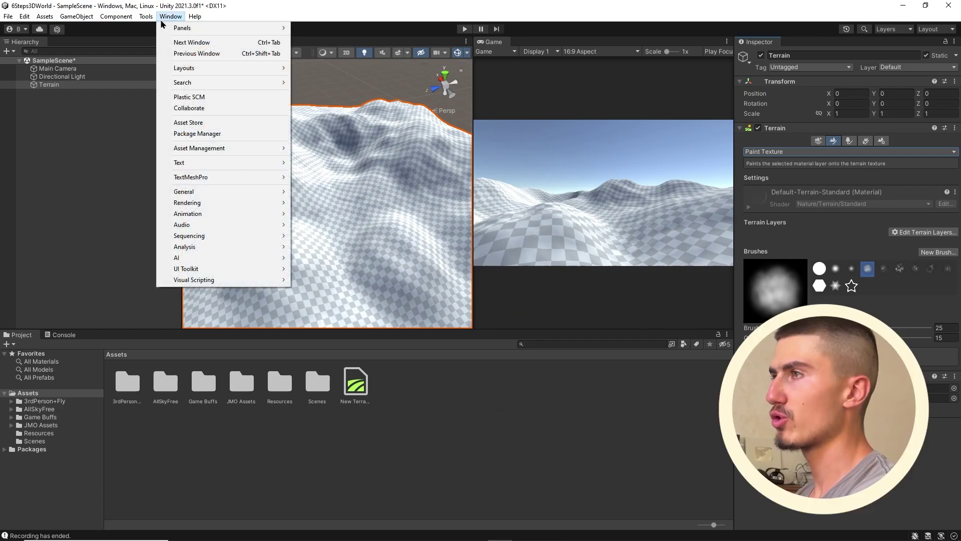
left_click(198, 134)
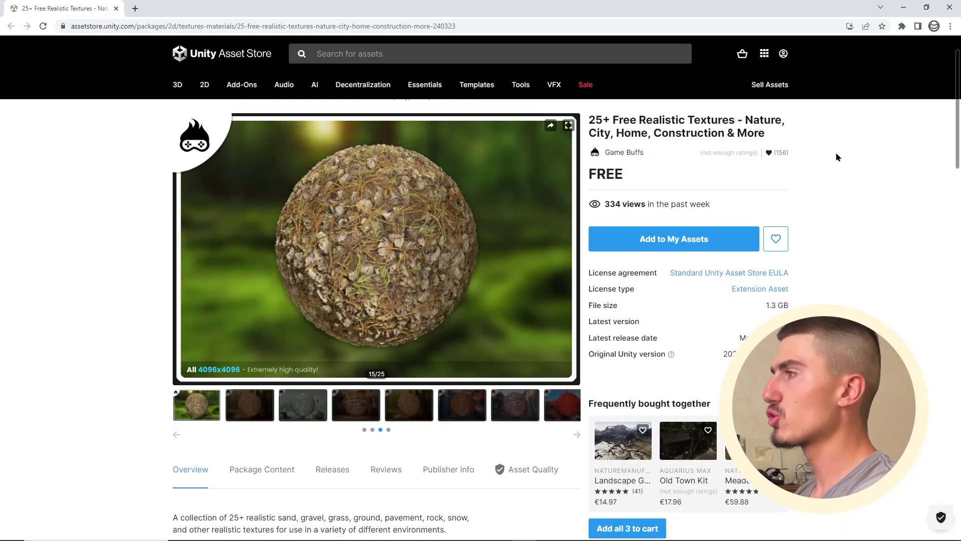
left_click_drag(607, 120, 727, 123)
left_click(861, 136)
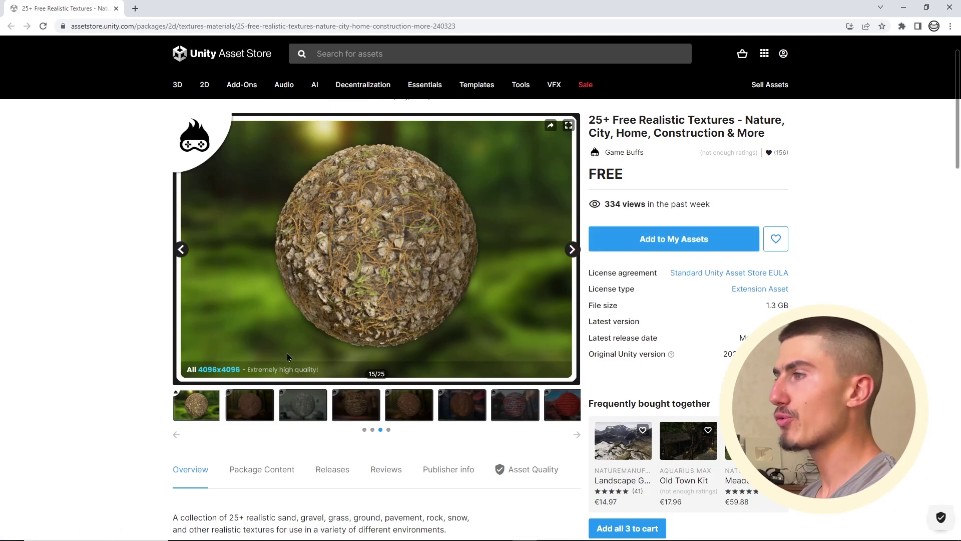
left_click(735, 249)
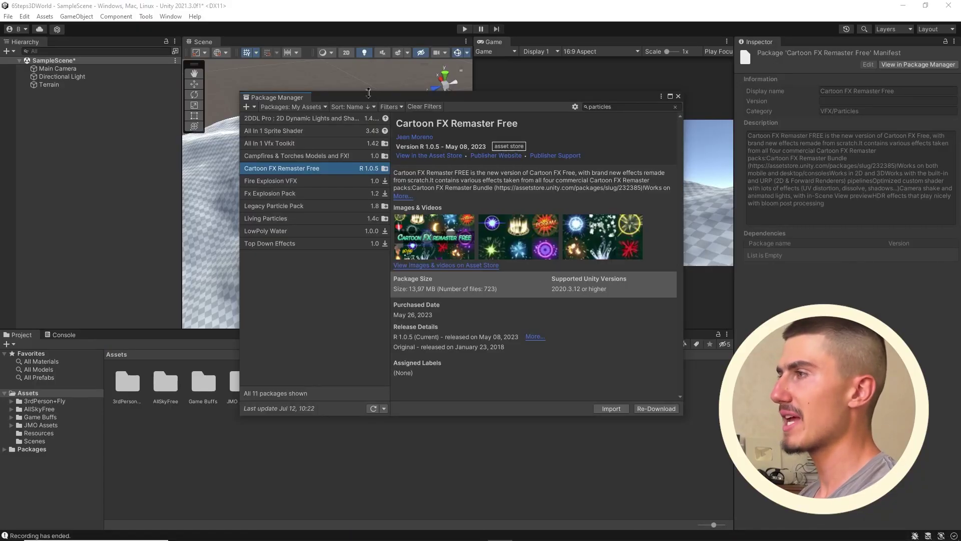
Search the My Assets packages in the Package Manager for "25"
left_click_drag(363, 100, 363, 97)
left_click_drag(613, 105, 439, 102)
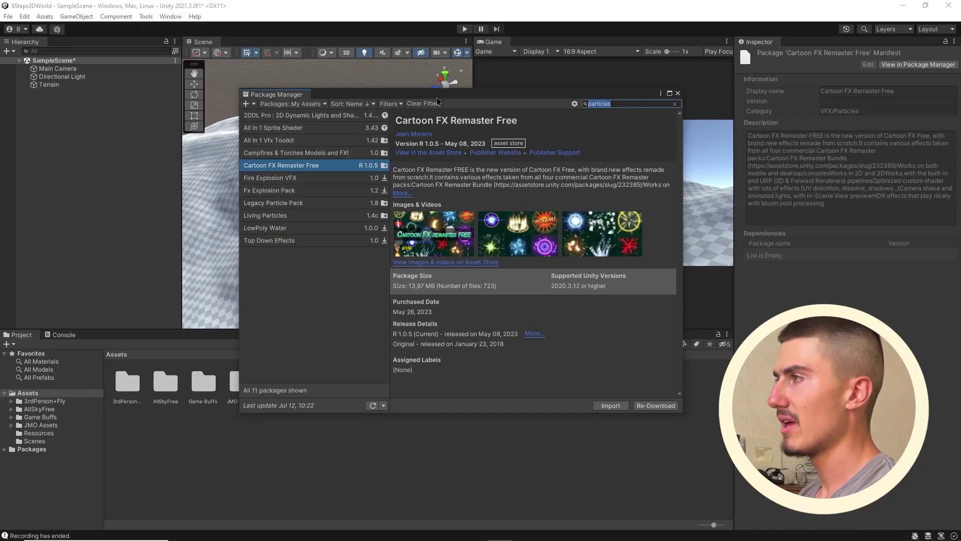
left_click(285, 104)
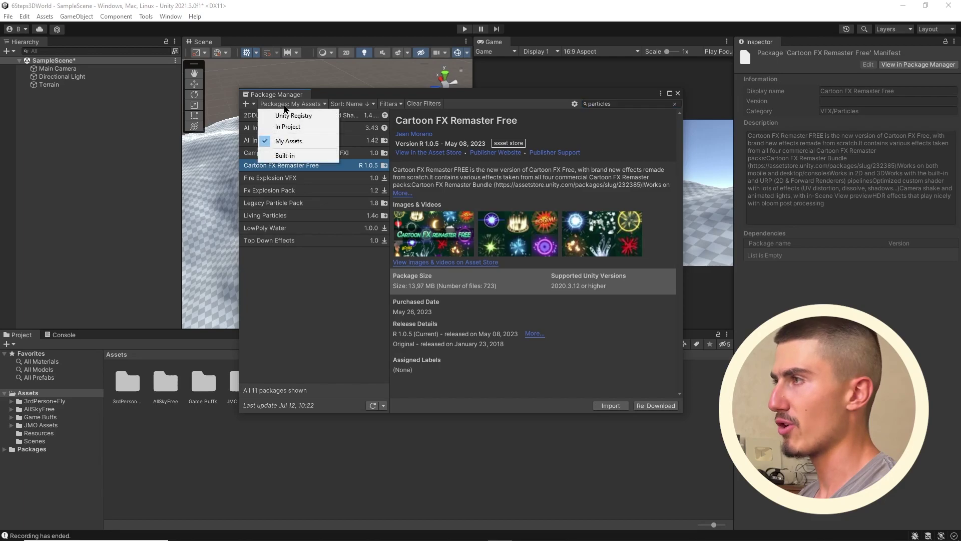
left_click(585, 105)
type("25")
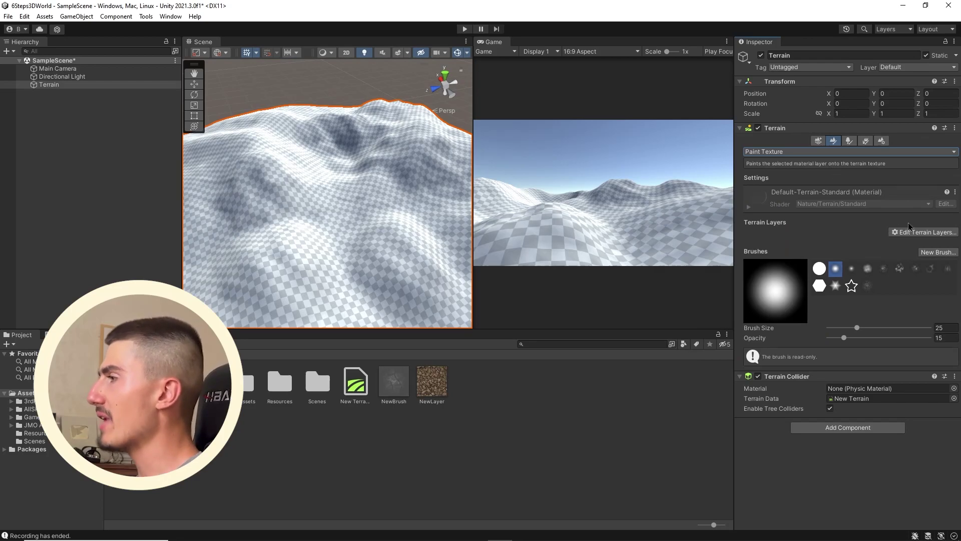
Create a terrain layer from the Cracked_Soil_16_Albedo texture and check the terrain in the enlarged Game view
left_click(912, 233)
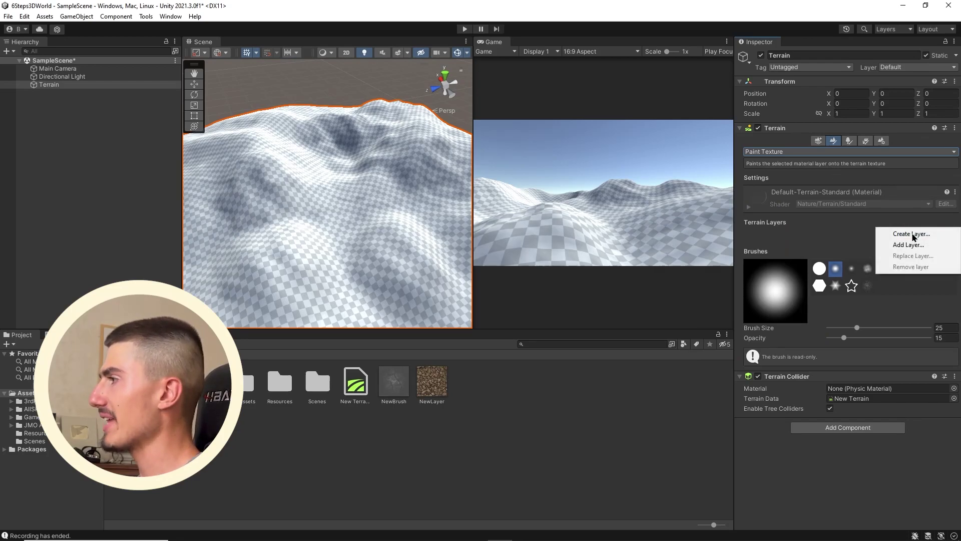
left_click(908, 235)
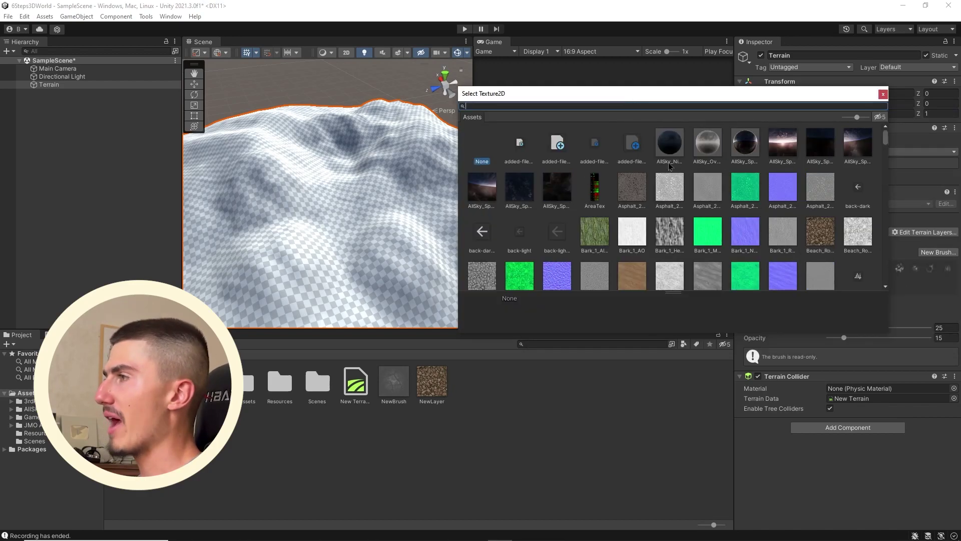
type("cracked")
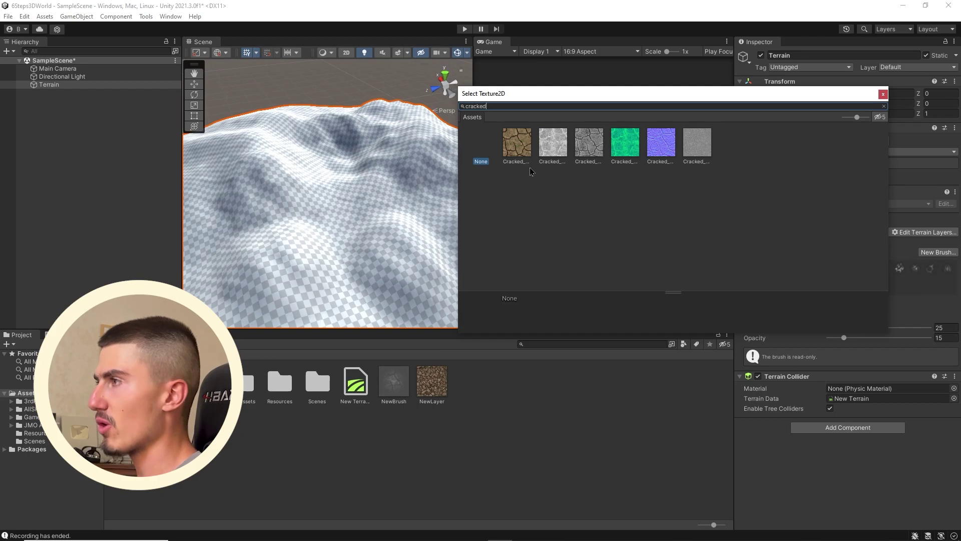
left_click(519, 148)
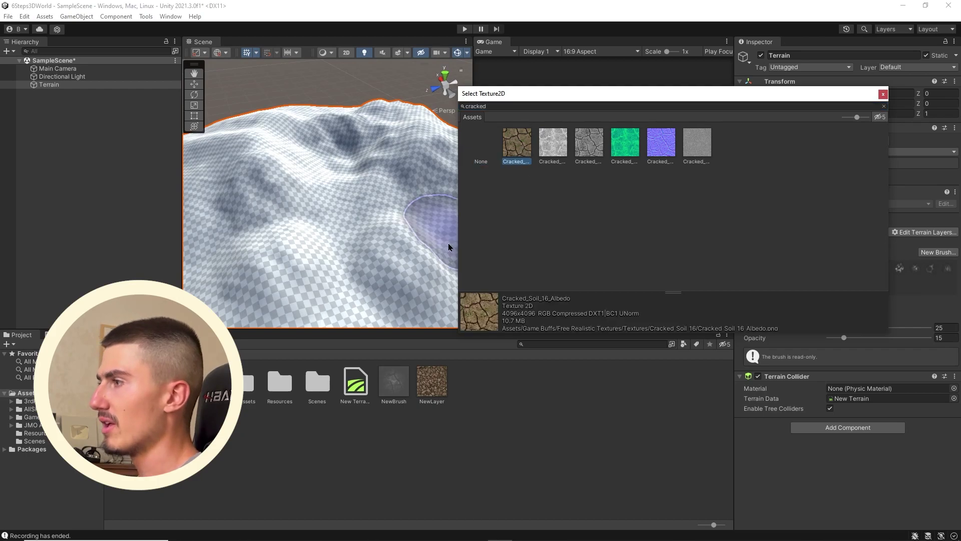
left_click(883, 94)
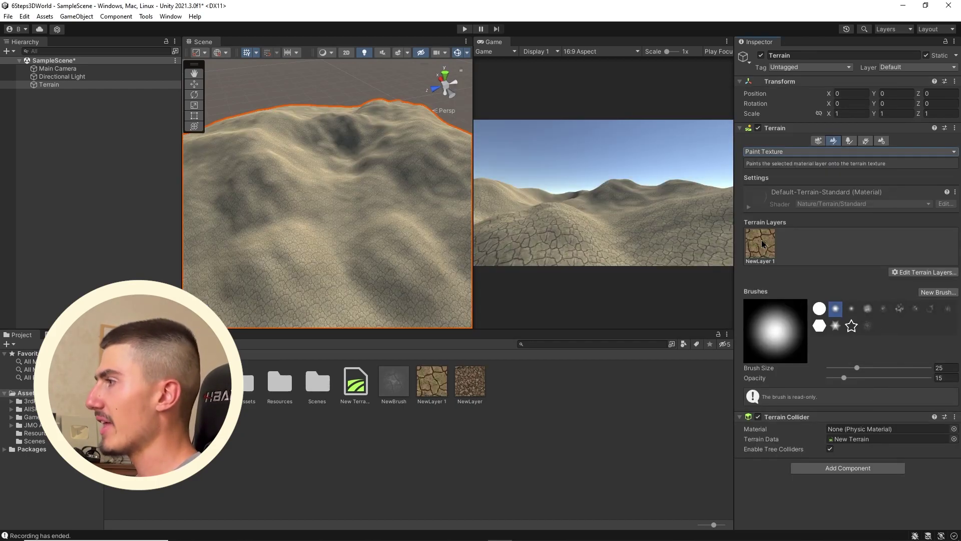
key("shift+space")
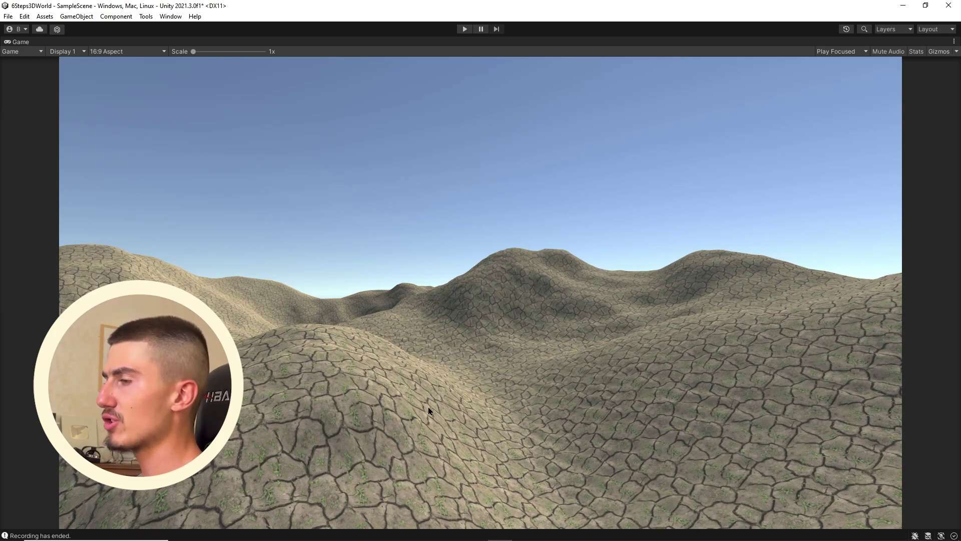
key("shift+space")
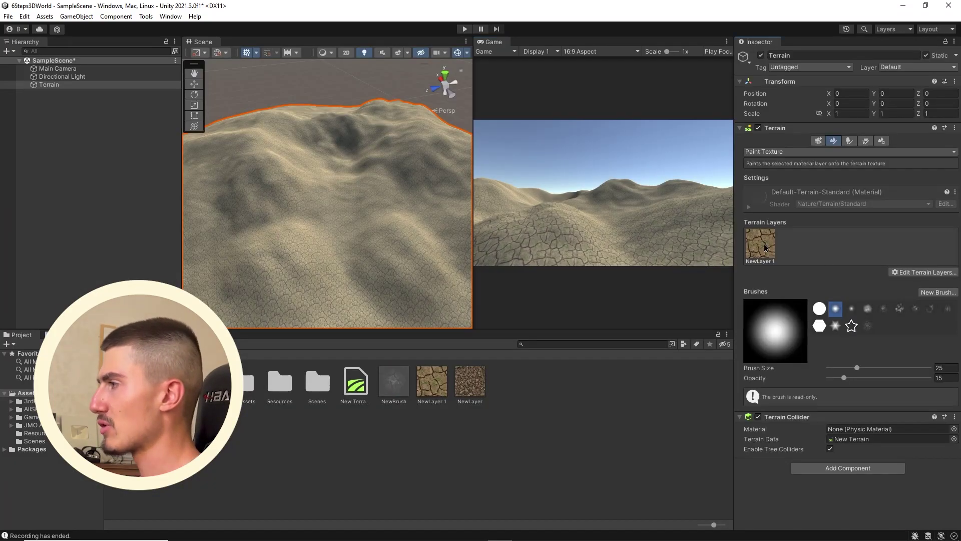
Assign the Cracked_Soil_16_Normal texture as the cracked soil layer's normal map and check it in the enlarged Game view
left_click(764, 247)
scroll(764, 247, "down", 1)
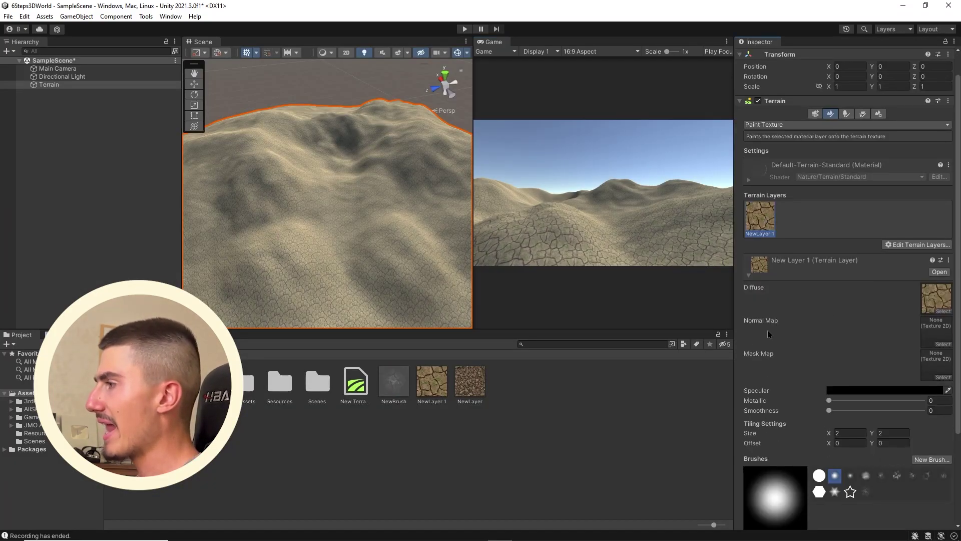
left_click(942, 344)
type("crac")
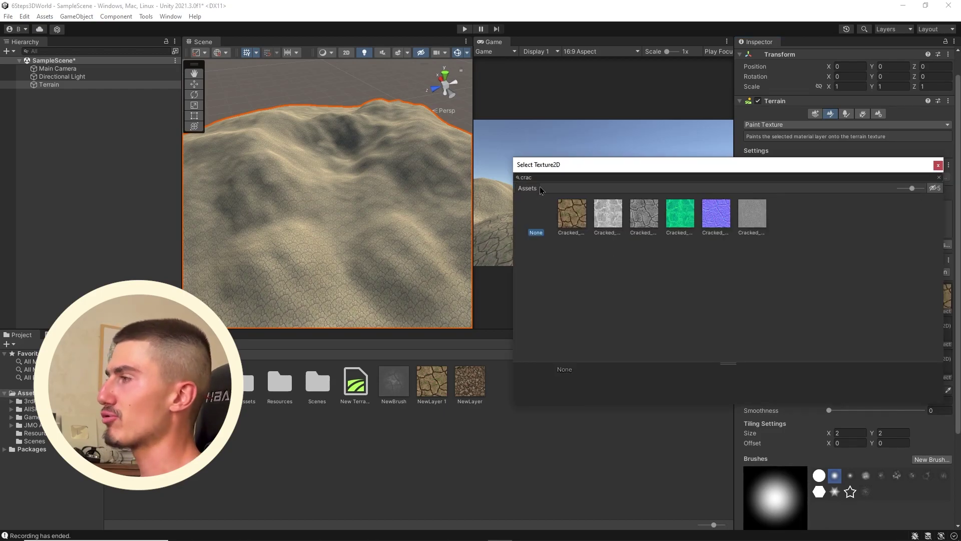
left_click(715, 214)
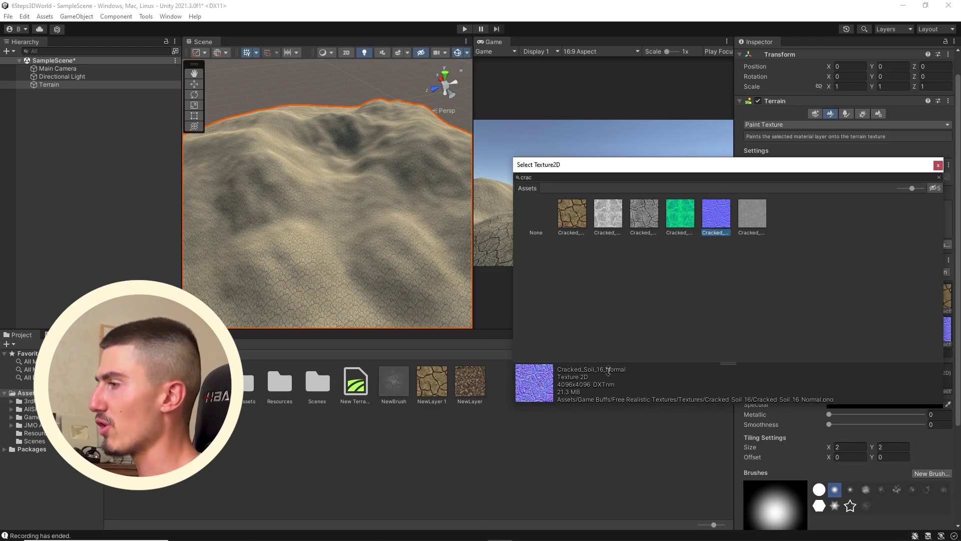
left_click(938, 166)
key("shift+space")
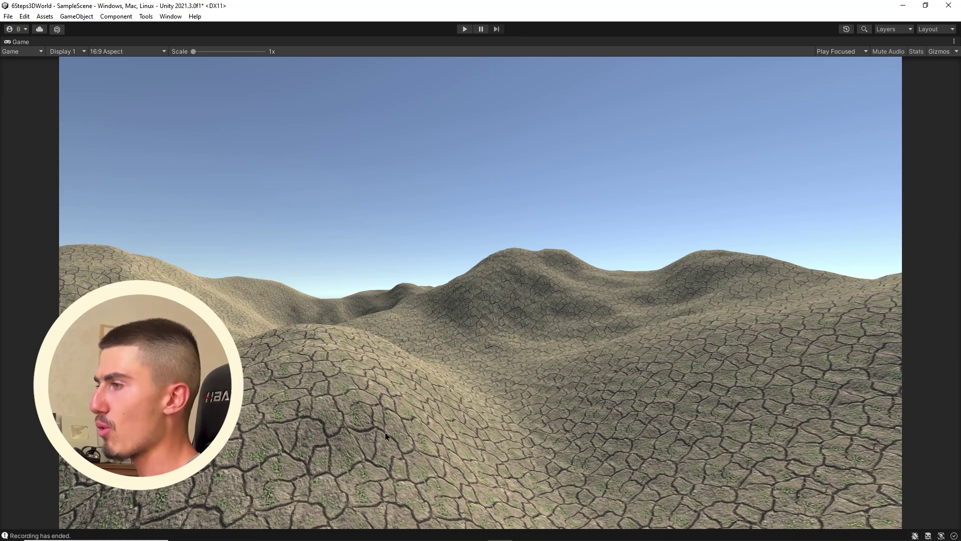
key("shift+space")
Try a Normal Scale of 4.62 on the cracked soil layer and view it in the enlarged Game view
scroll(806, 316, "down", 3)
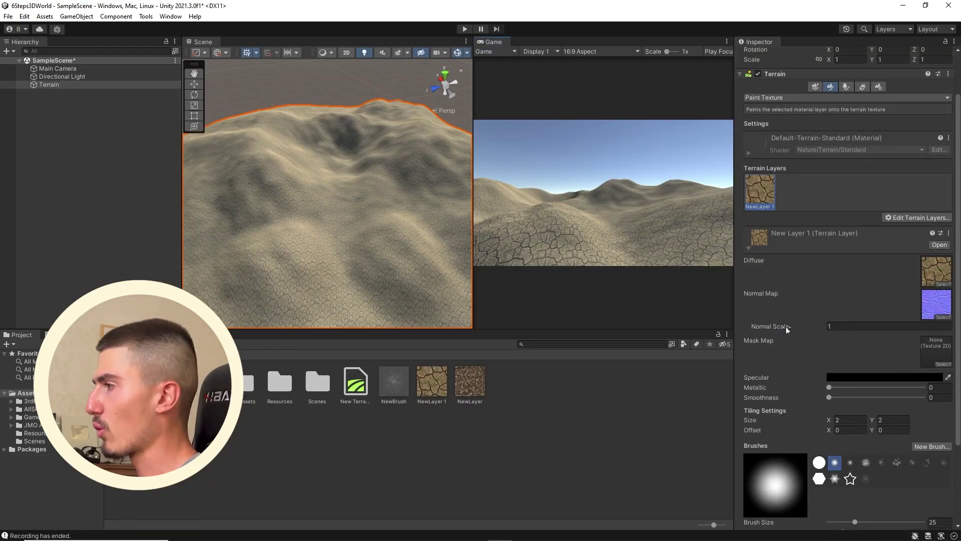
left_click_drag(784, 327, 851, 328)
key("shift+space")
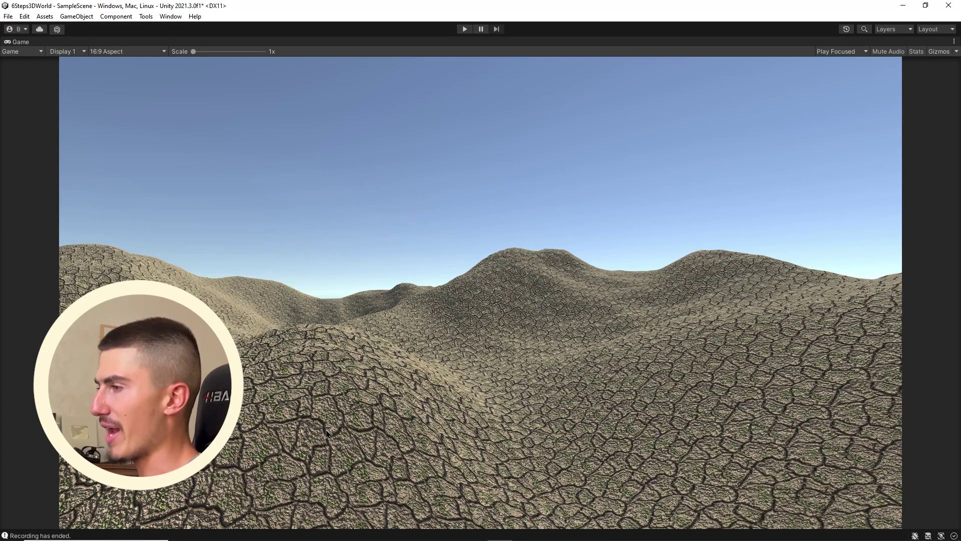
key("shift+space")
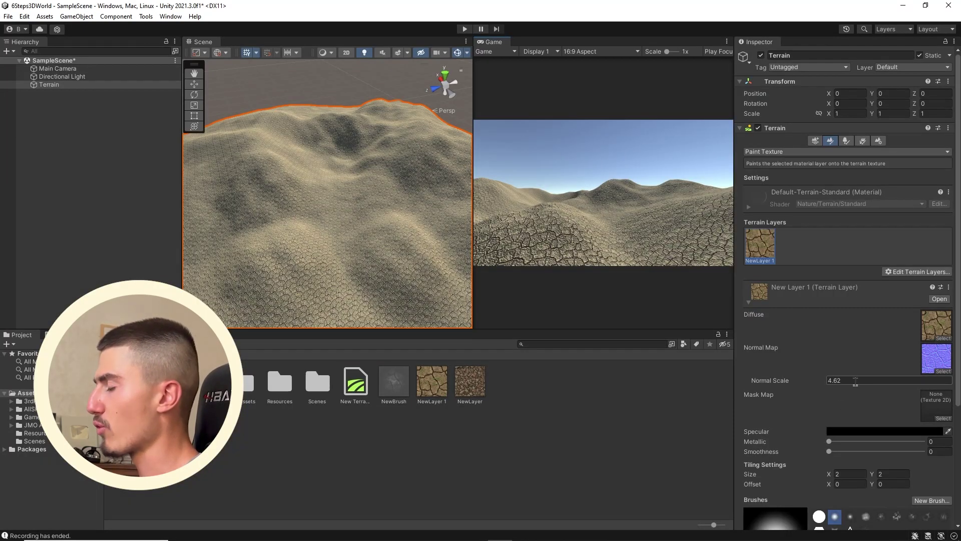
Set the cracked soil layer's Normal Scale to 1.2, check it in the enlarged Game view and save the scene
left_click(885, 380)
type("1")
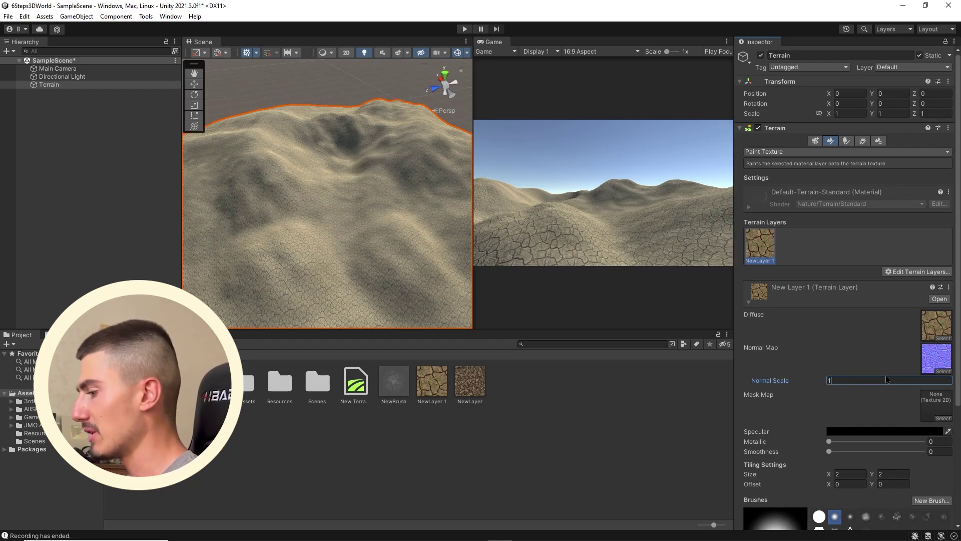
type(".2")
key("Return")
key("shift+space")
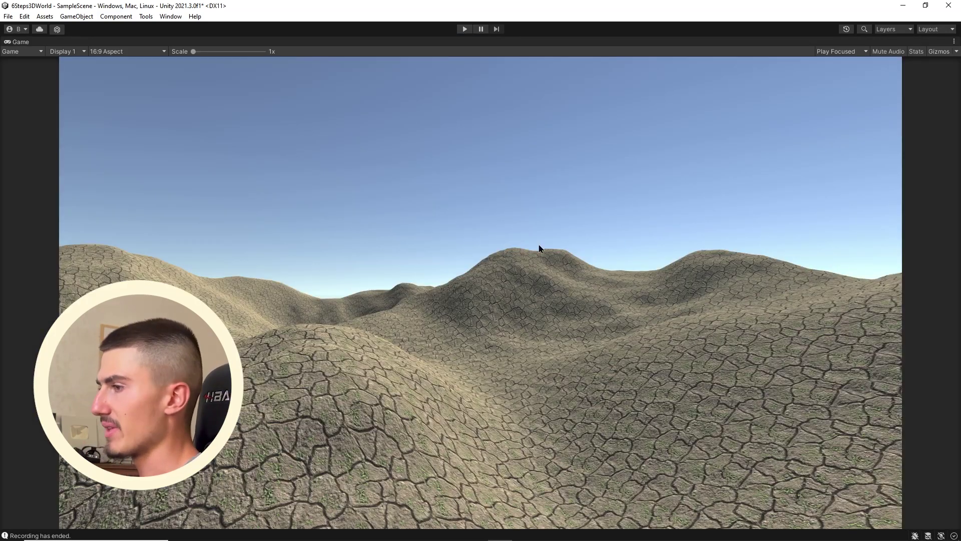
key("shift+space")
key("ctrl+s")
Widen the Game view by narrowing the Scene view beside it
scroll(851, 350, "down", 3)
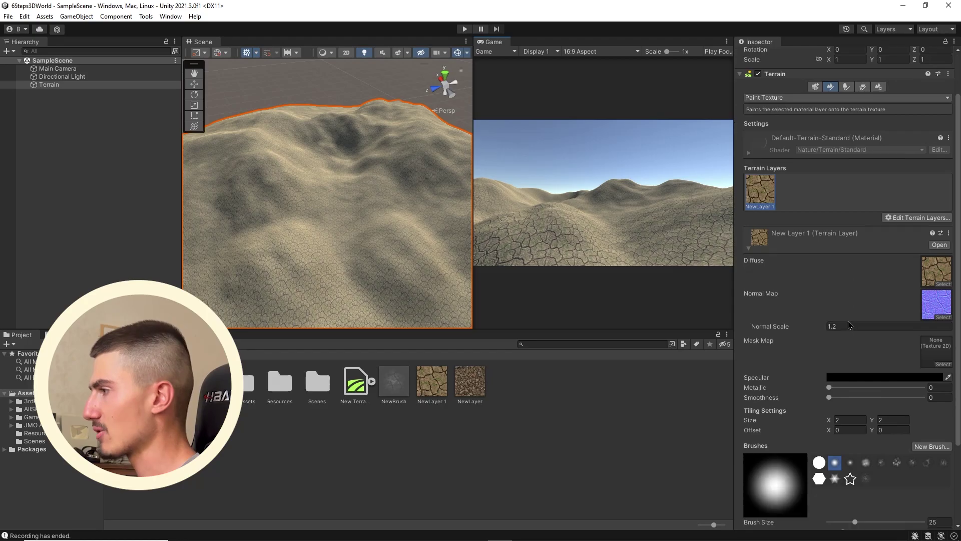
left_click_drag(473, 191, 305, 190)
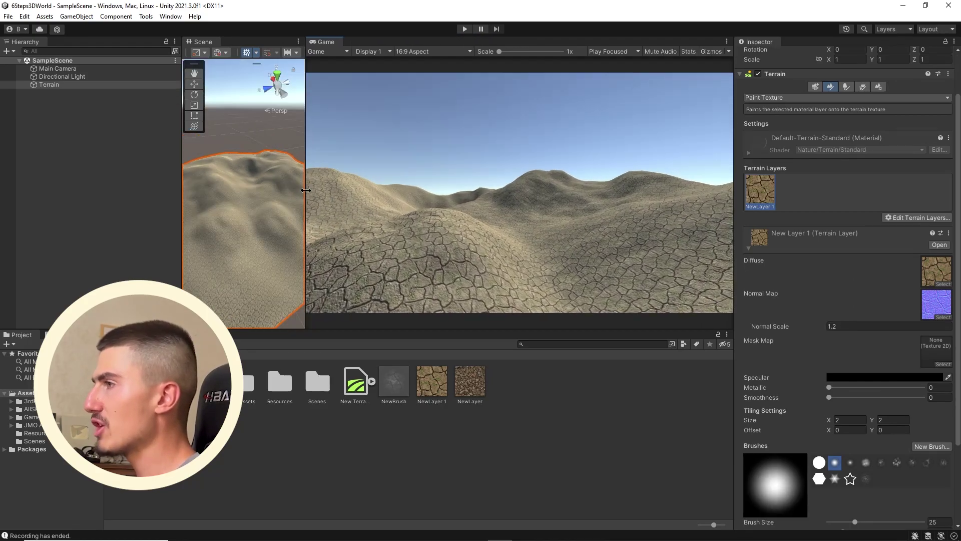
Try a tiling size of 10 by 10 on the cracked soil layer and view it in the enlarged Game view
key("shift+space")
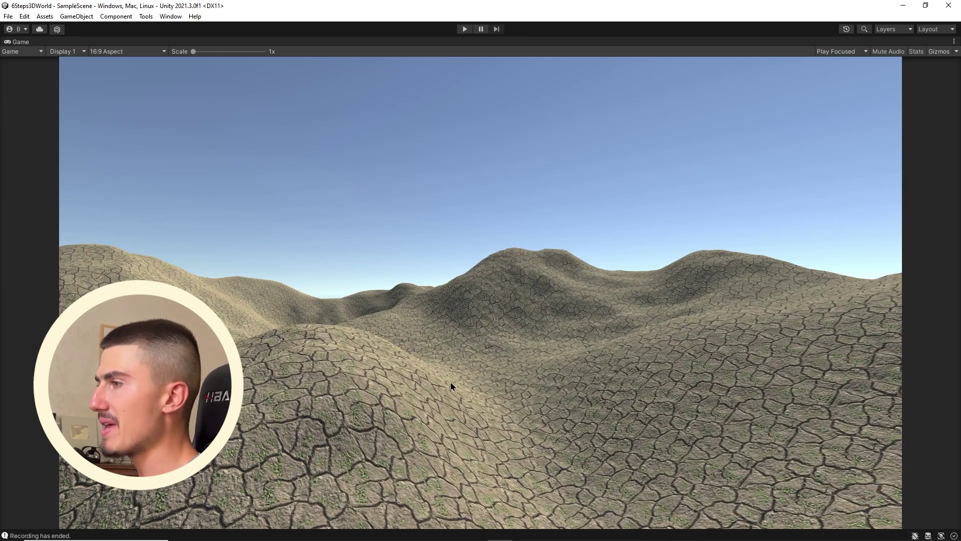
key("shift+space")
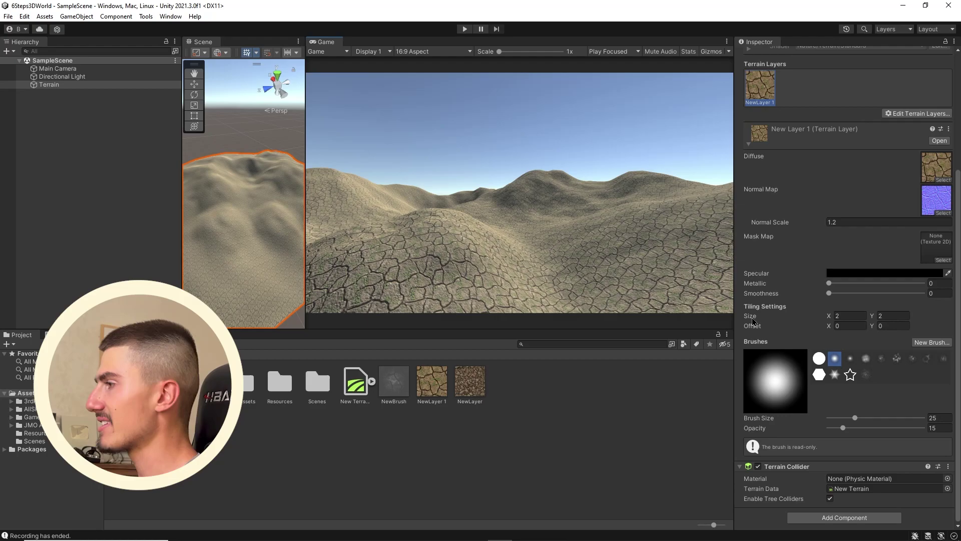
left_click(843, 317)
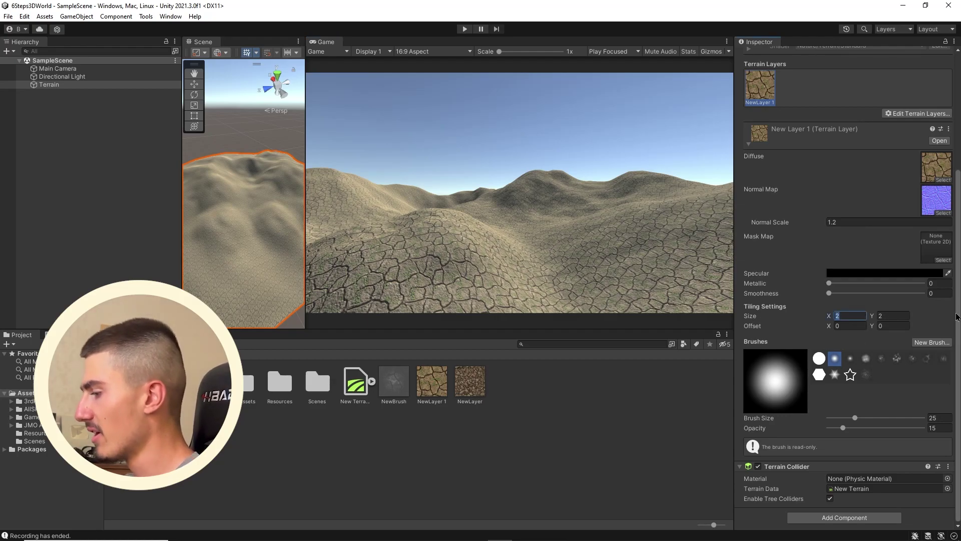
type("10")
key("Tab")
type("10")
key("Return")
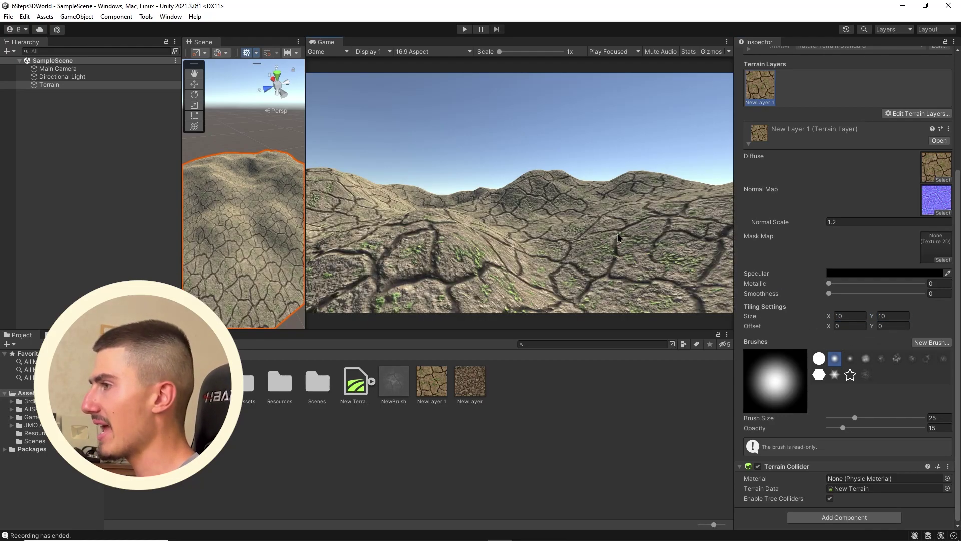
key("shift+space")
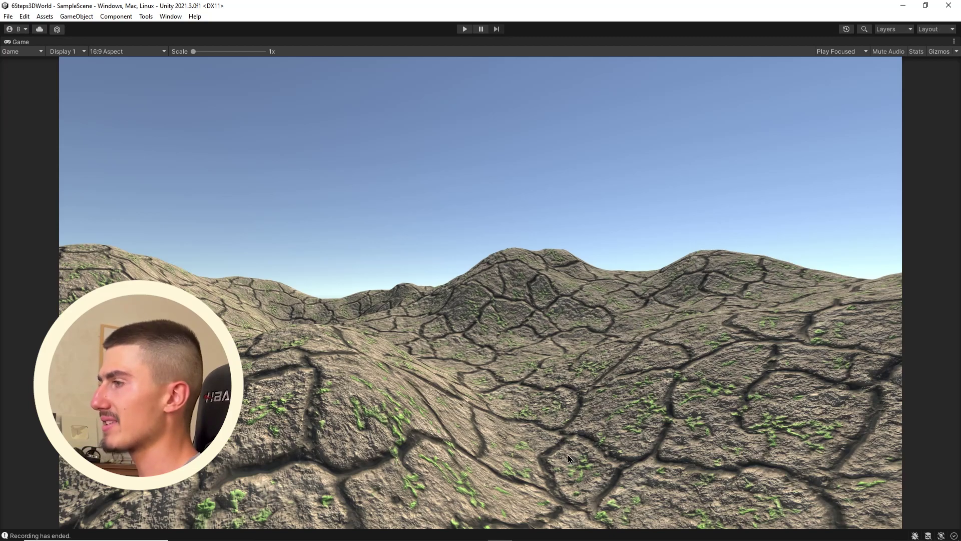
key("shift+space")
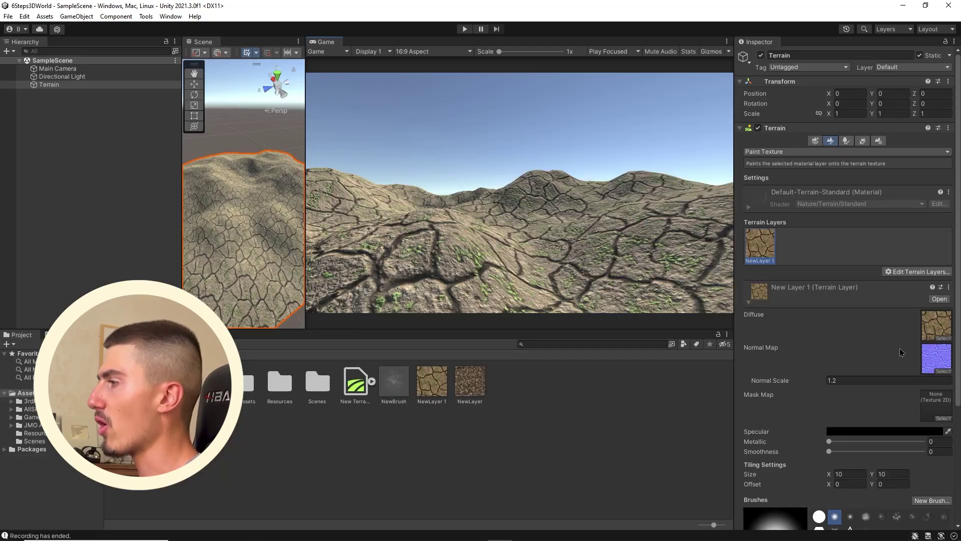
Set the cracked soil layer's Normal Scale to 0.31 and try a tiling size of 1 by 1 in the enlarged Game view
left_click(862, 381)
left_click(862, 393)
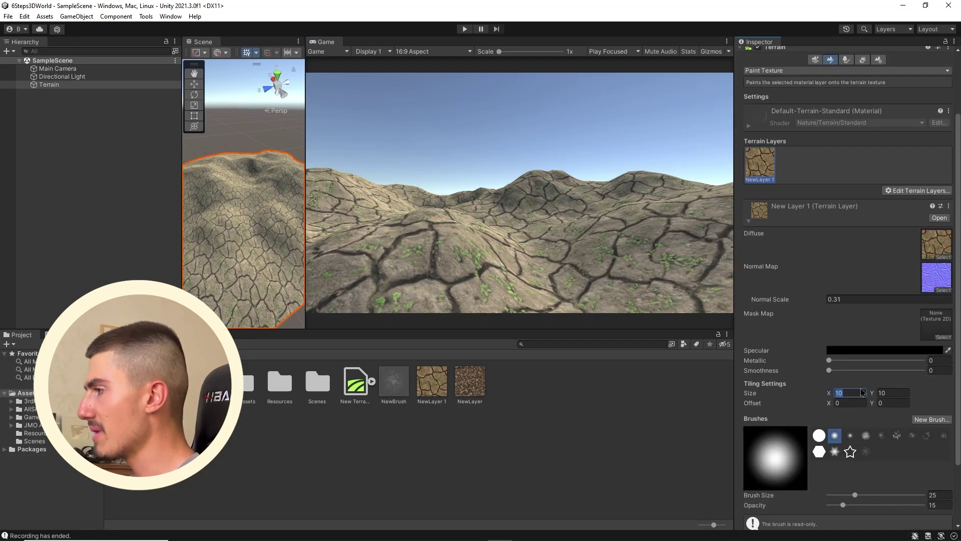
type("2")
key("Tab")
type("2")
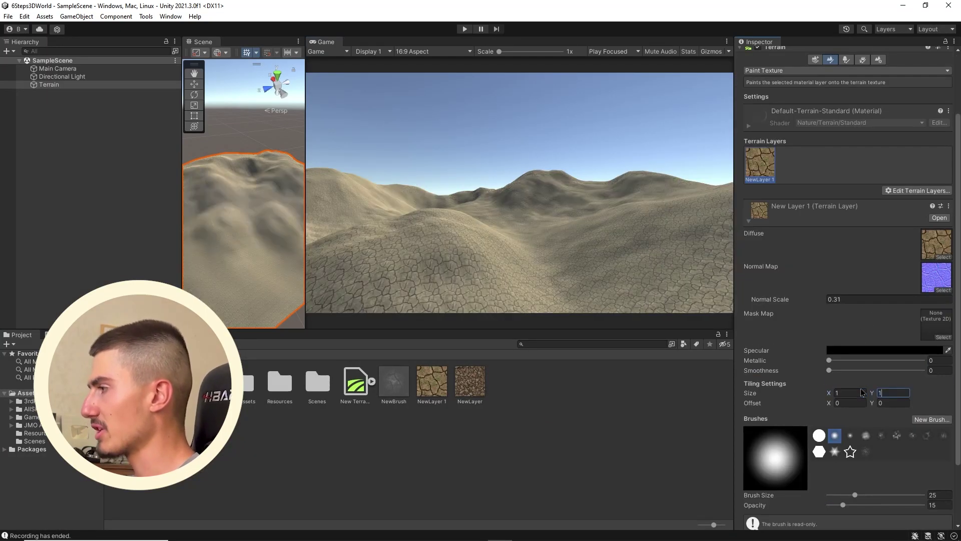
left_click(598, 193)
key("shift+space")
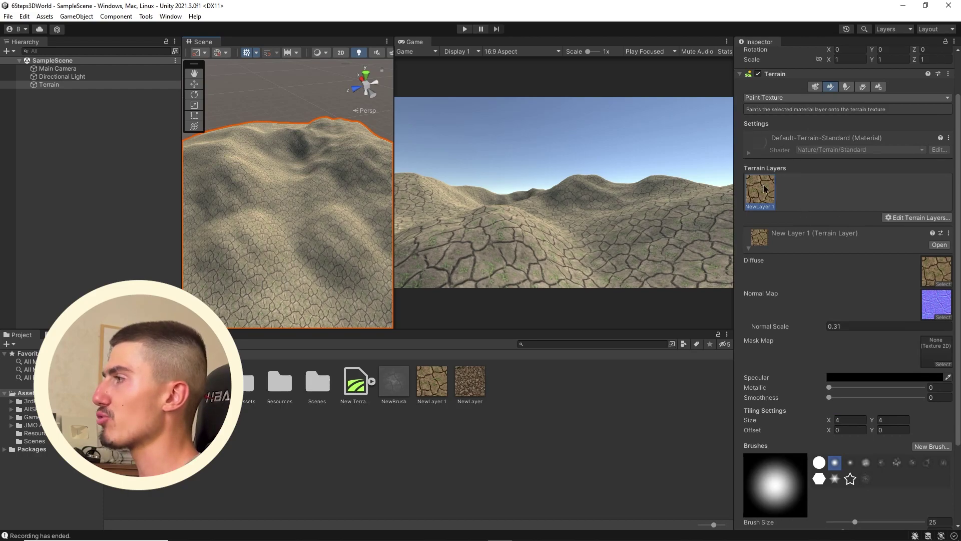
Create a second terrain layer from the Dry_Ground_10_Albedo texture
left_click_drag(287, 271, 293, 254, "alt")
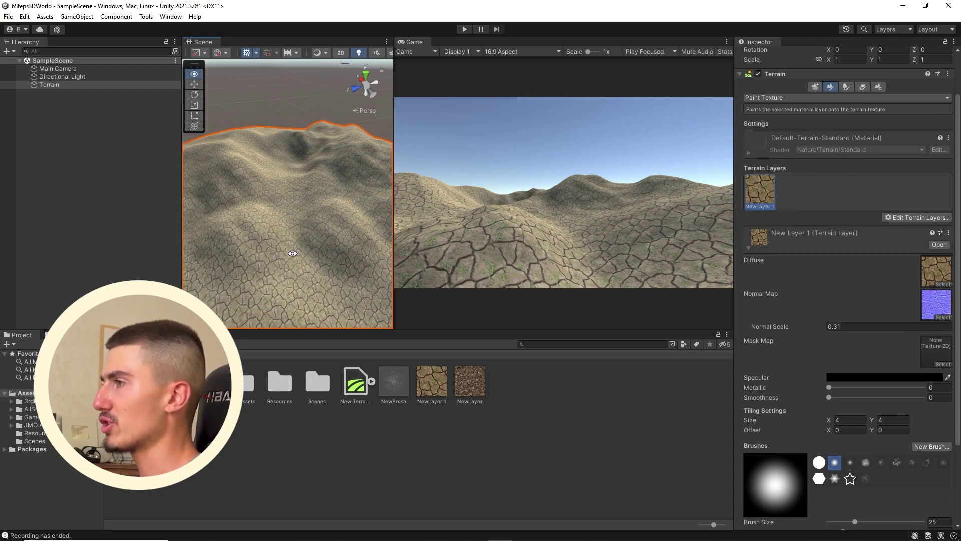
left_click(596, 204)
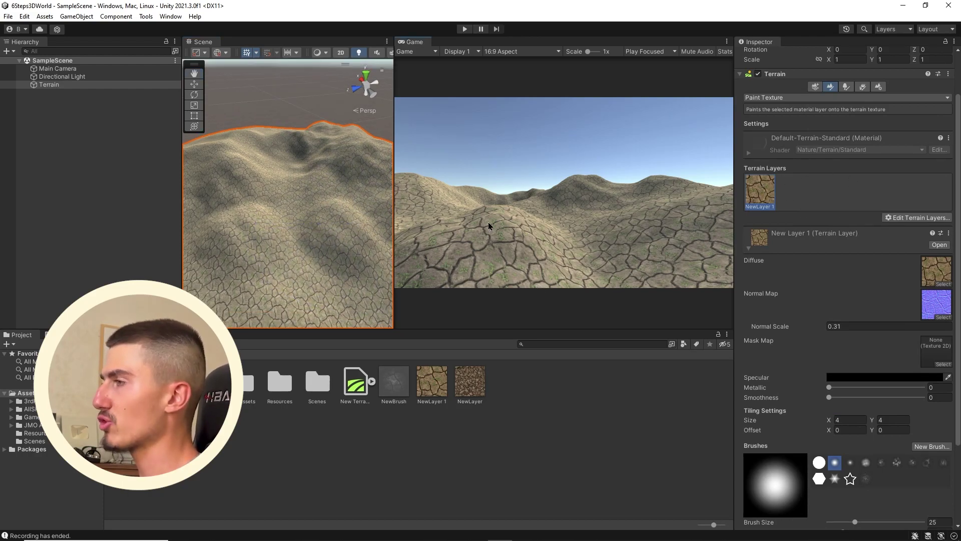
left_click(899, 216)
left_click(912, 220)
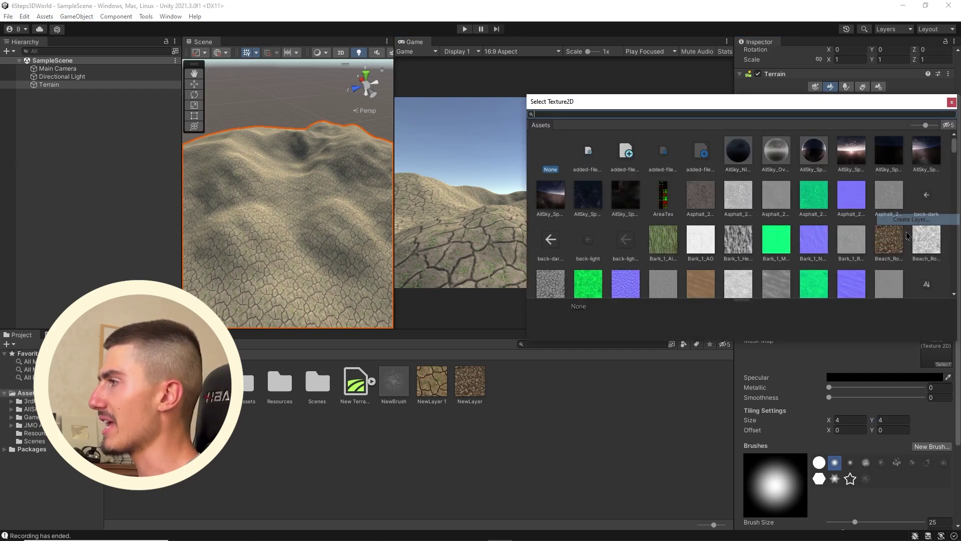
scroll(667, 203, "down", 10)
left_click(666, 200)
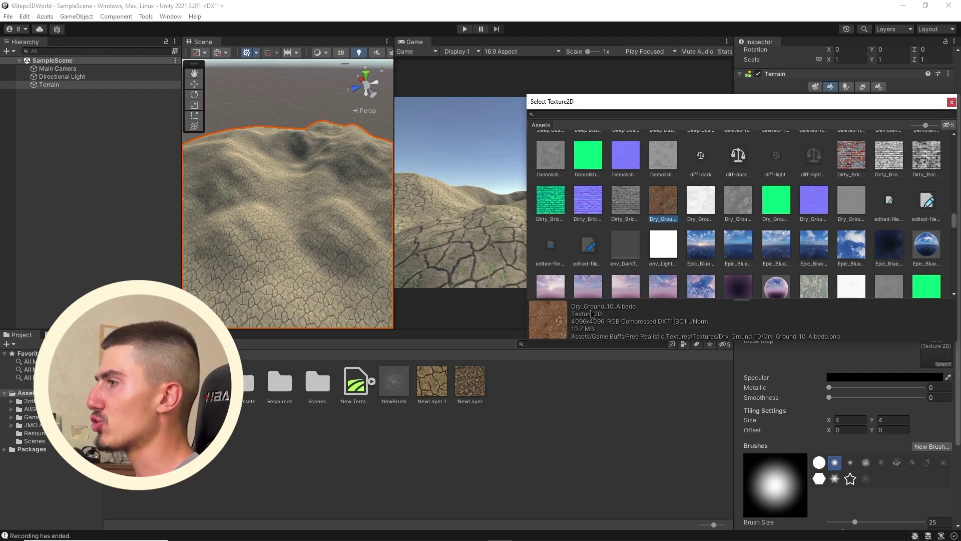
double_click(658, 223)
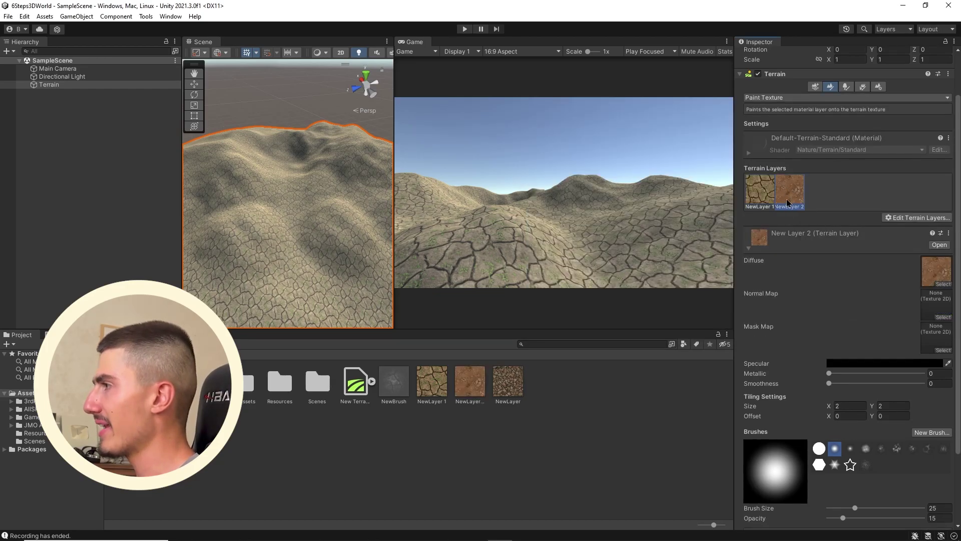
Assign the Dry_Ground_10_Normal texture as the dry ground layer's normal map
left_click(943, 318)
type("dry")
left_click(731, 203)
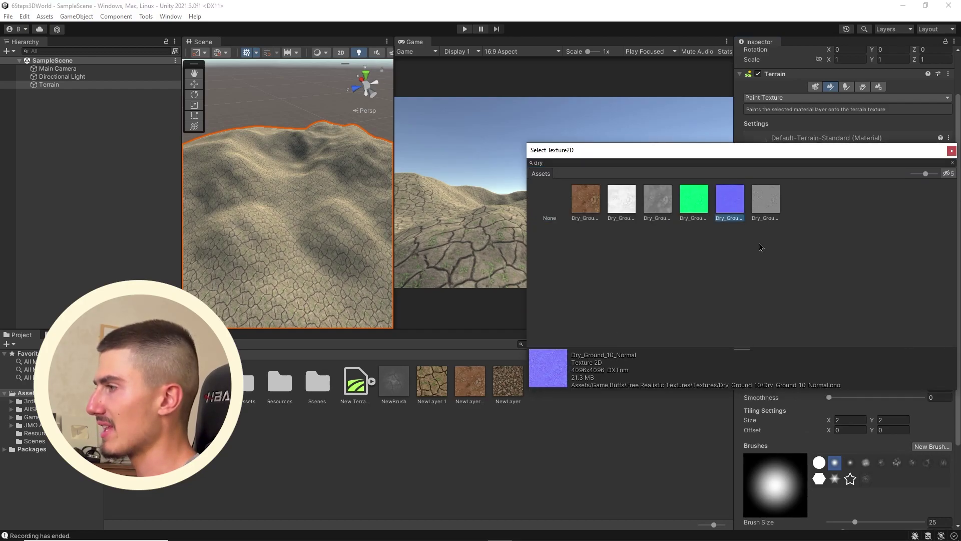
Widen the Scene view and paint the dry ground layer over the foreground hill
middle_click_drag(345, 231, 323, 208)
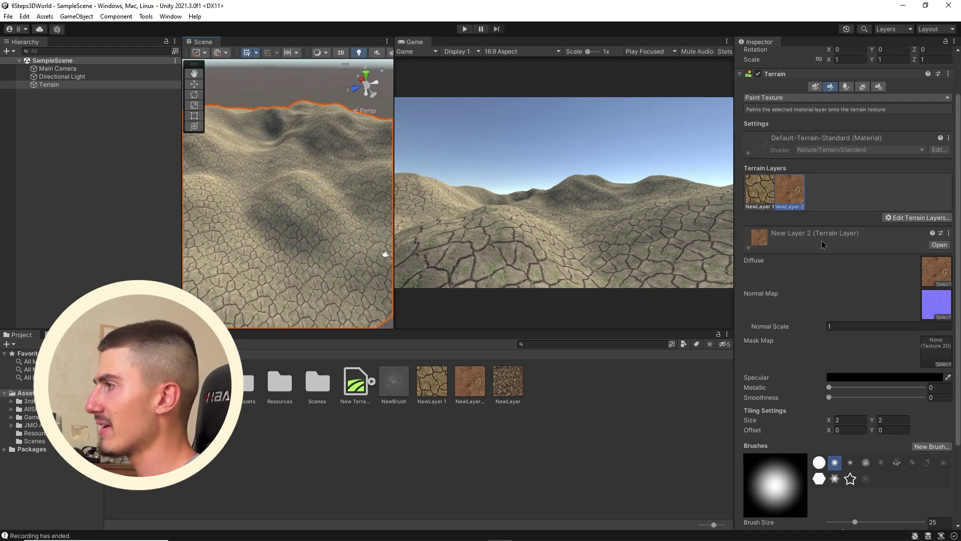
left_click_drag(393, 104, 438, 104)
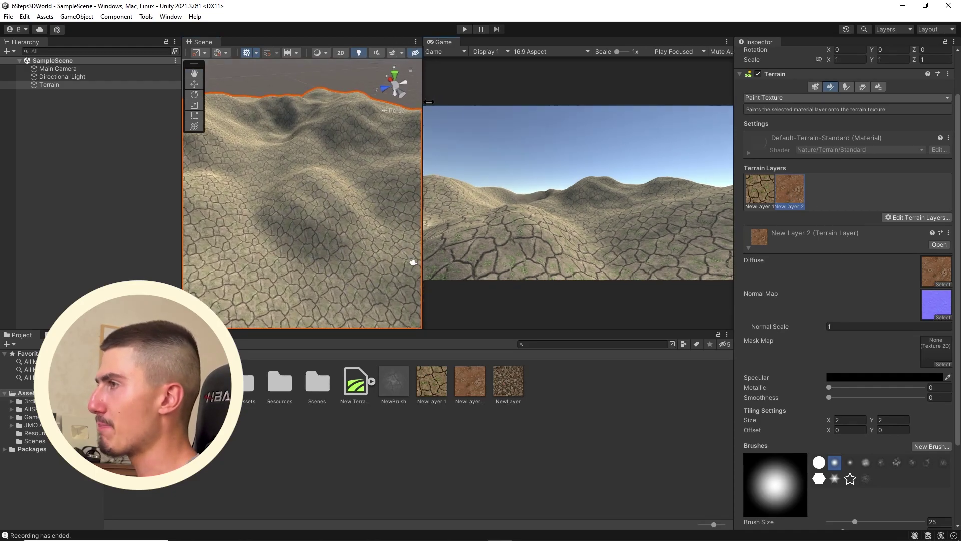
mouse_move(319, 236)
left_mouse_down()
mouse_move(337, 228)
mouse_move(294, 231)
mouse_move(315, 217)
left_mouse_up()
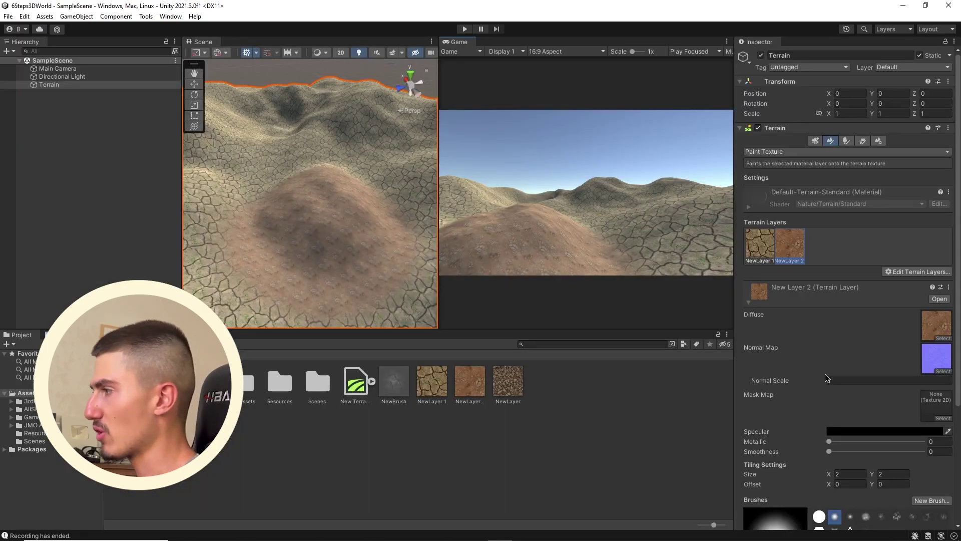
Set the dry ground layer's tiling size to 5 by 5 and check the painted terrain in an enlarged view
left_click(843, 473)
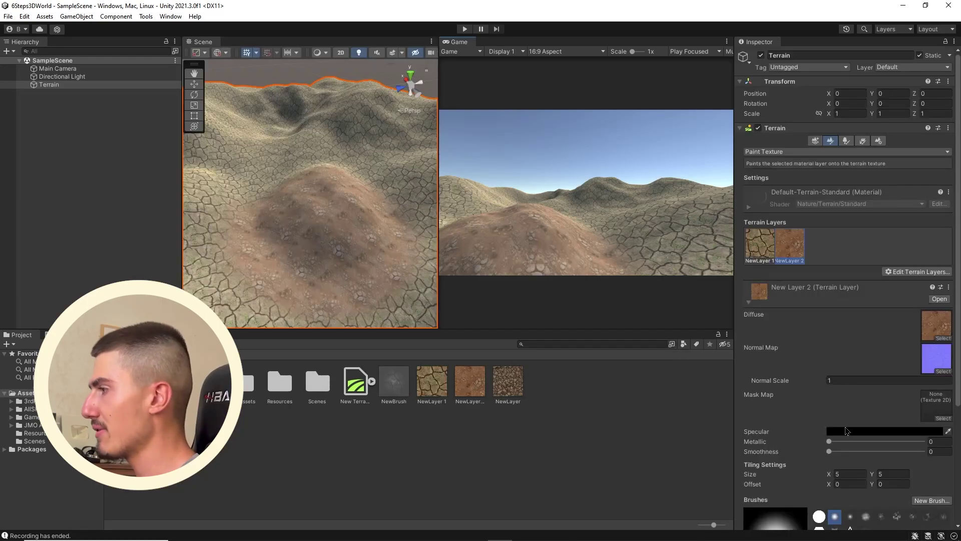
scroll(357, 215, "up", 2)
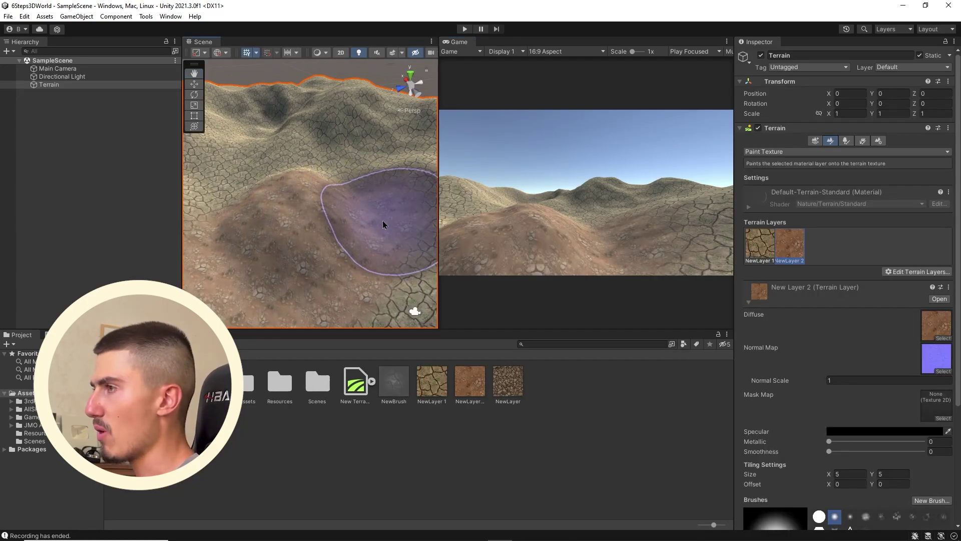
key("shift+space")
key("shift+space")
Paint the dry ground layer over the slopes beside the foreground hill and the hills behind it
left_click_drag(254, 244, 222, 208)
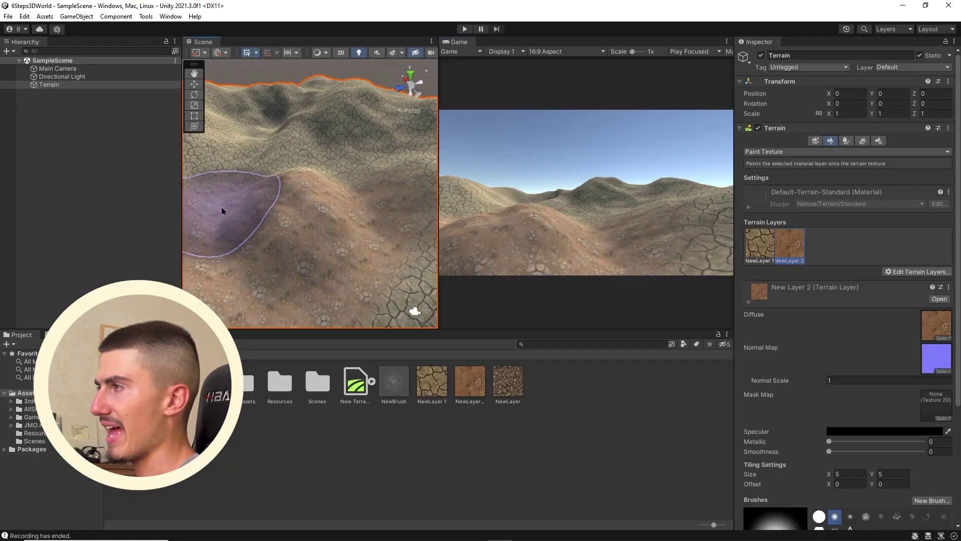
middle_click_drag(236, 195, 268, 231)
mouse_move(302, 159)
left_mouse_down()
mouse_move(337, 146)
mouse_move(373, 173)
mouse_move(333, 206)
mouse_move(384, 211)
left_mouse_up()
middle_click_drag(383, 210, 334, 188)
left_click_drag(338, 194, 309, 184)
middle_click_drag(306, 181, 283, 218)
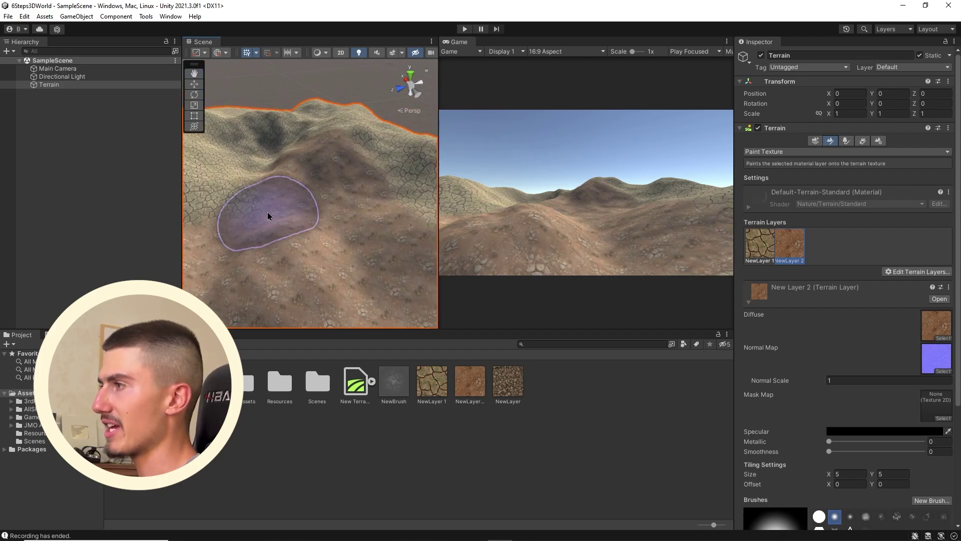
left_click_drag(268, 212, 235, 220)
middle_click_drag(249, 223, 284, 229)
left_click_drag(284, 228, 247, 197)
middle_click_drag(252, 209, 284, 215)
left_click_drag(283, 215, 295, 186)
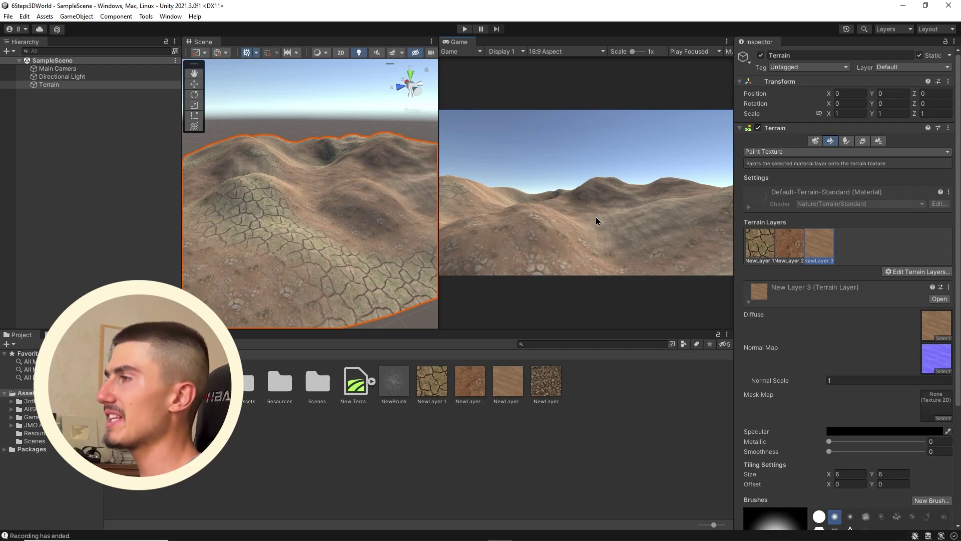
Examine the whole textured terrain from several angles, resizing the Scene view against the Game view
left_click_drag(354, 230, 386, 220, "alt")
left_click_drag(440, 141, 518, 133)
scroll(411, 231, "down", 4)
mouse_move(411, 232)
left_mouse_down("alt")
mouse_move(487, 230)
mouse_move(333, 231)
mouse_move(333, 247)
mouse_move(382, 182)
mouse_move(329, 269)
mouse_move(394, 246)
left_mouse_up("alt")
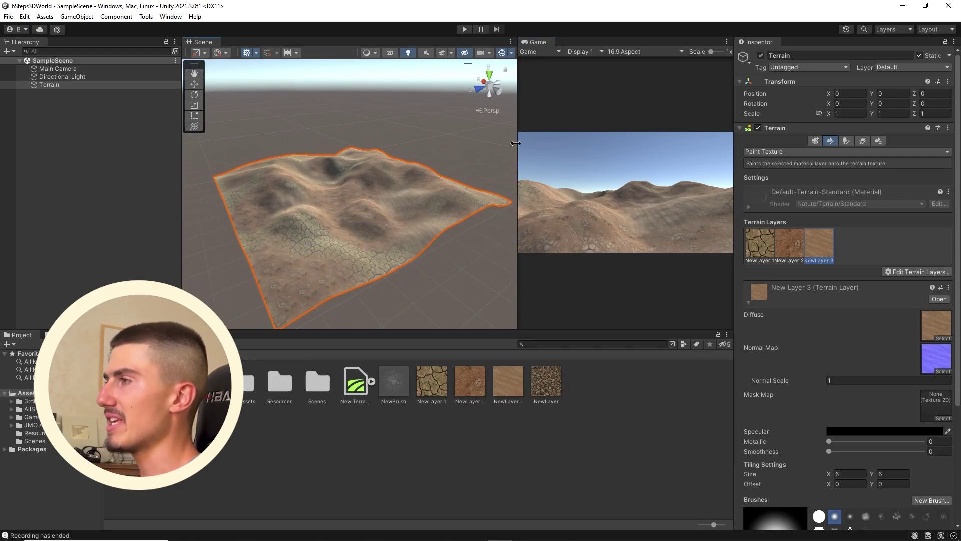
left_click_drag(450, 208, 417, 214, "alt")
left_click_drag(517, 175, 458, 173)
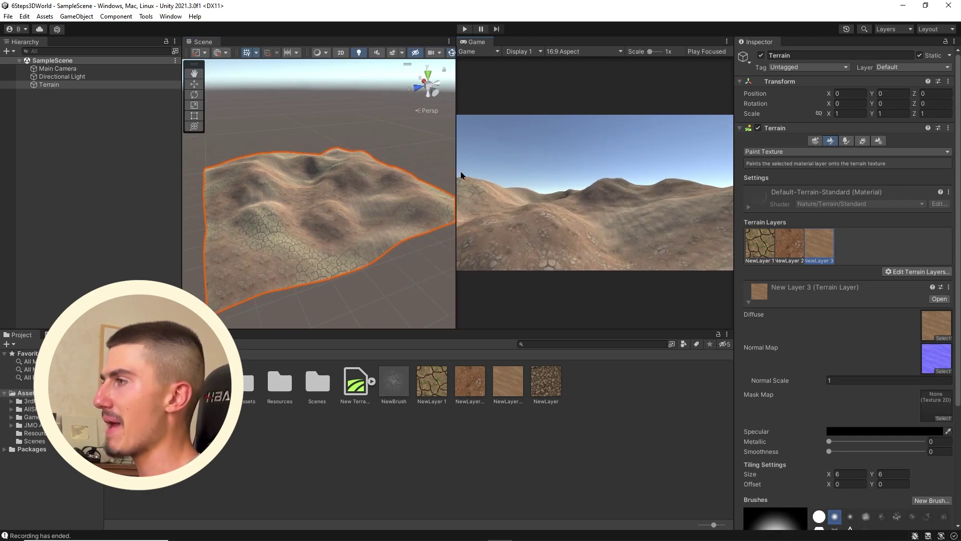
mouse_move(359, 214)
middle_mouse_down()
mouse_move(350, 220)
mouse_move(358, 218)
middle_mouse_up()
left_click_drag(358, 218, 390, 229, "alt")
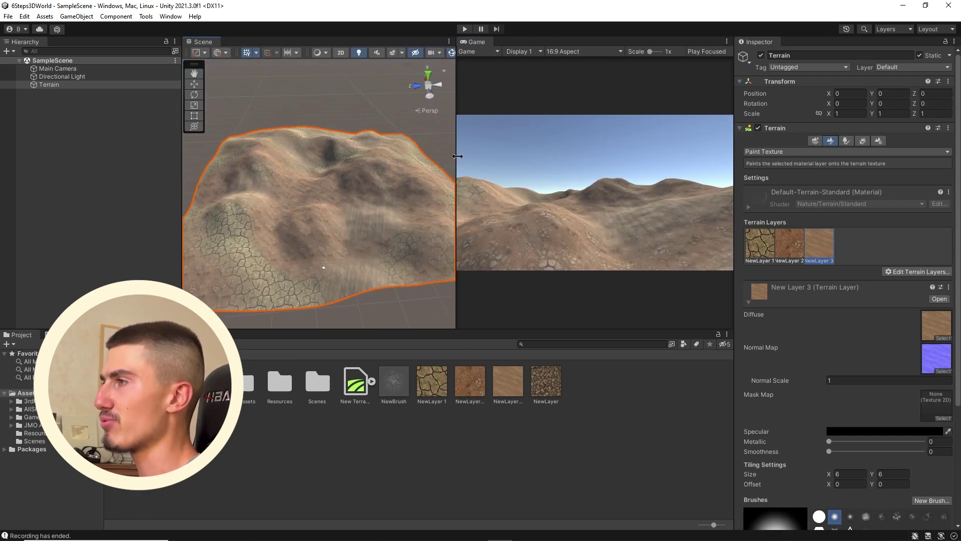
left_click_drag(456, 155, 447, 159)
middle_click_drag(387, 222, 371, 224)
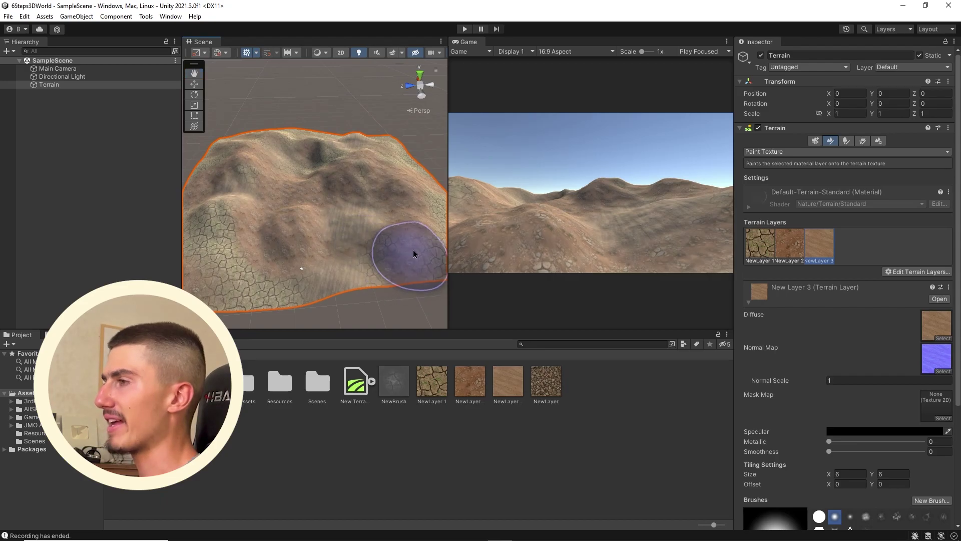
Switch to the Unity Asset Store in the browser, search for "free skybox" and open the AllSky Free - 10 Sky / Skybox Set page
left_click(525, 530)
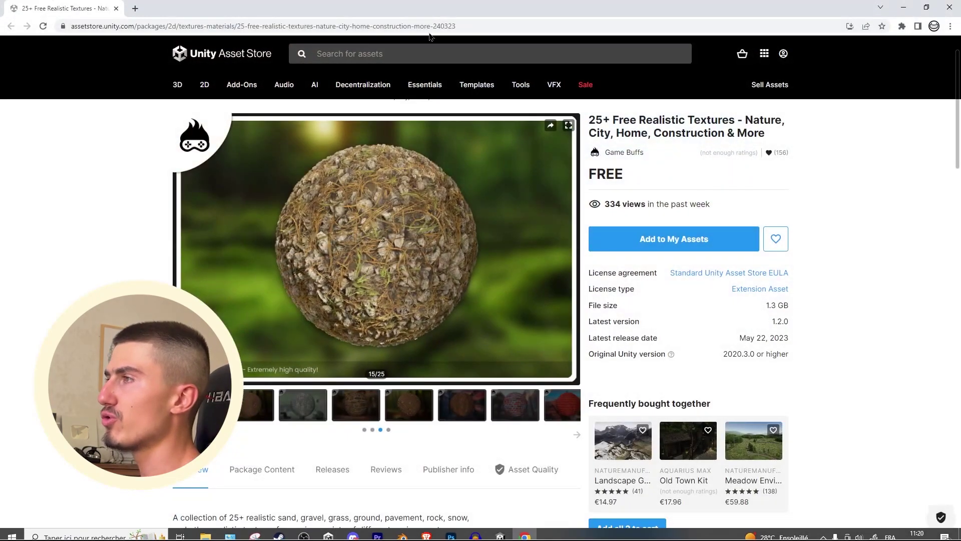
left_click(398, 53)
type("free sk")
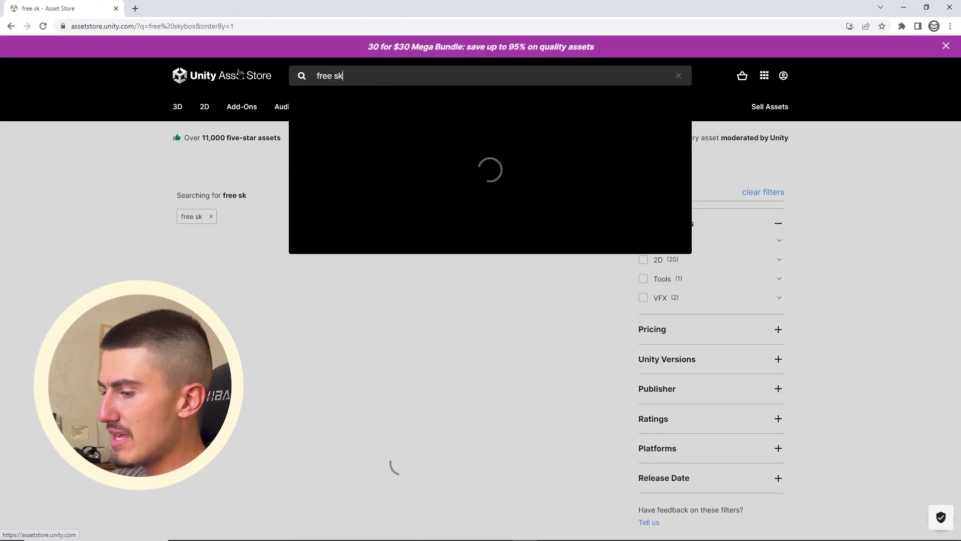
type("ybox")
key("Return")
scroll(95, 307, "down", 6)
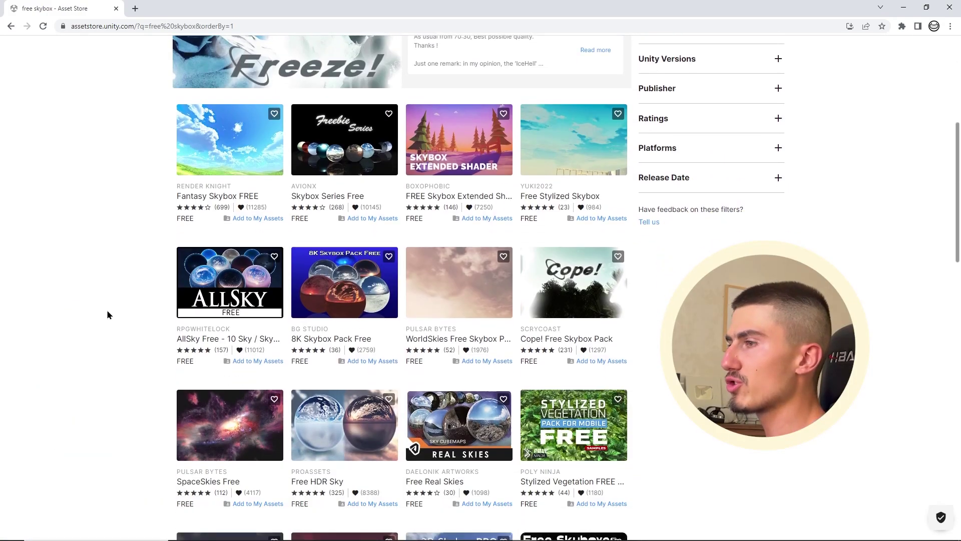
left_click(224, 275)
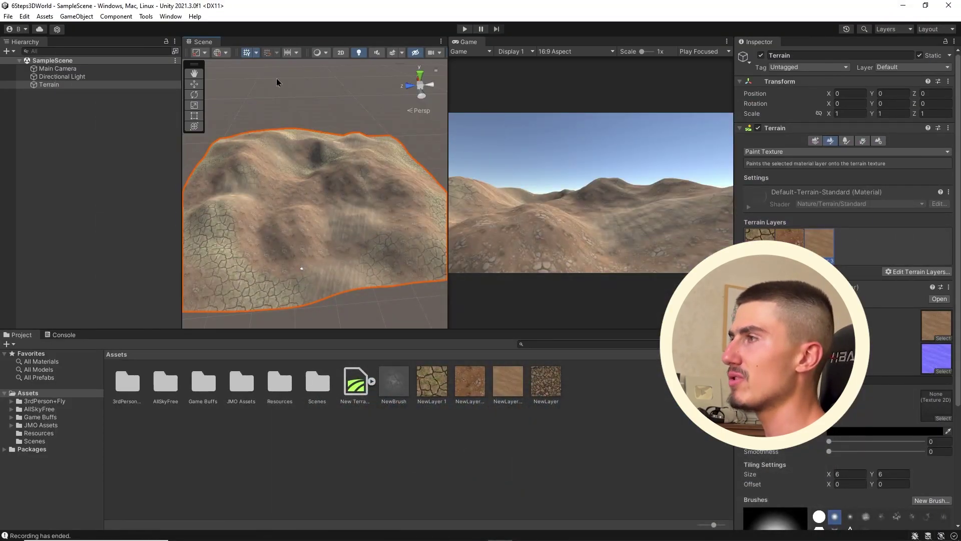
Back in Unity, dock the Lighting window beside the Inspector and show its Environment settings in a wider panel
left_click_drag(305, 150, 308, 195, "alt")
left_click(171, 16)
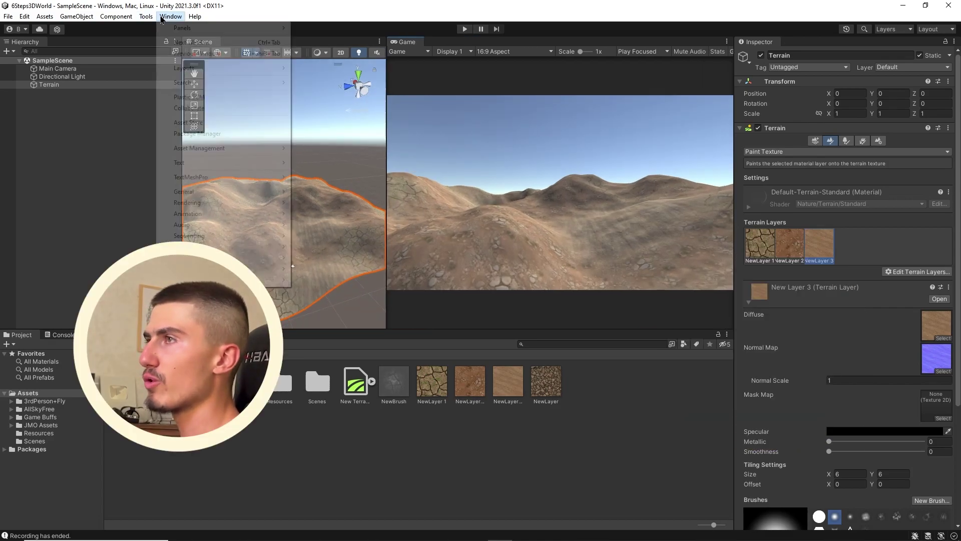
mouse_move(240, 203)
left_click(321, 202)
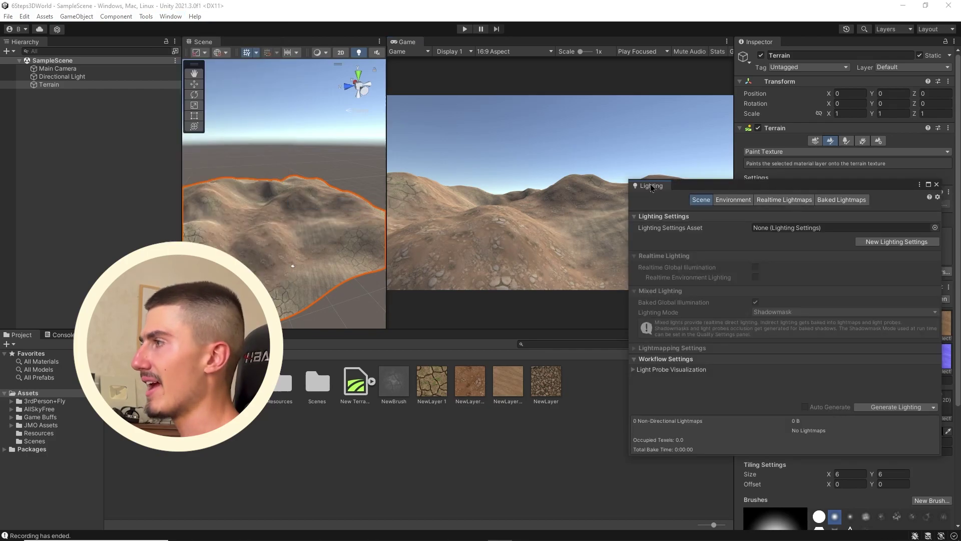
left_click_drag(827, 51, 804, 42)
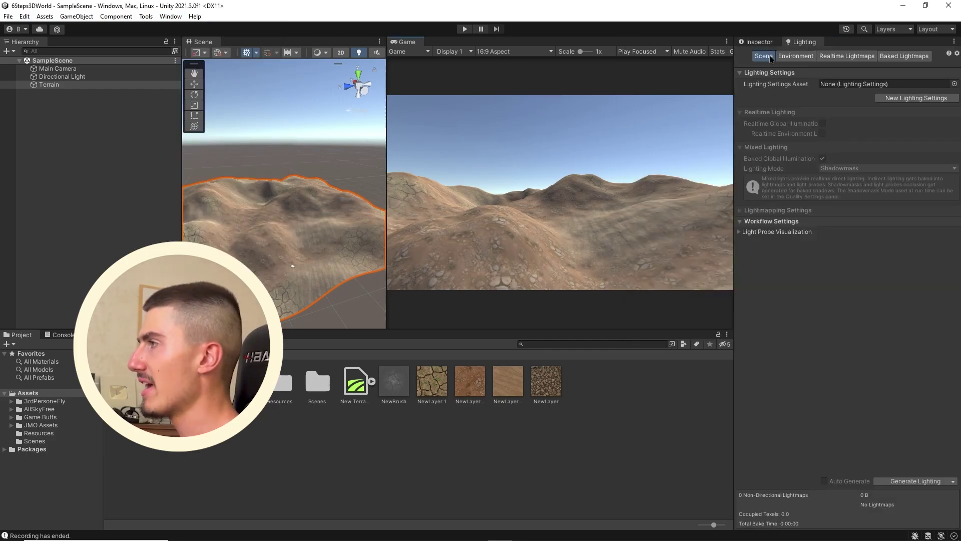
left_click(792, 57)
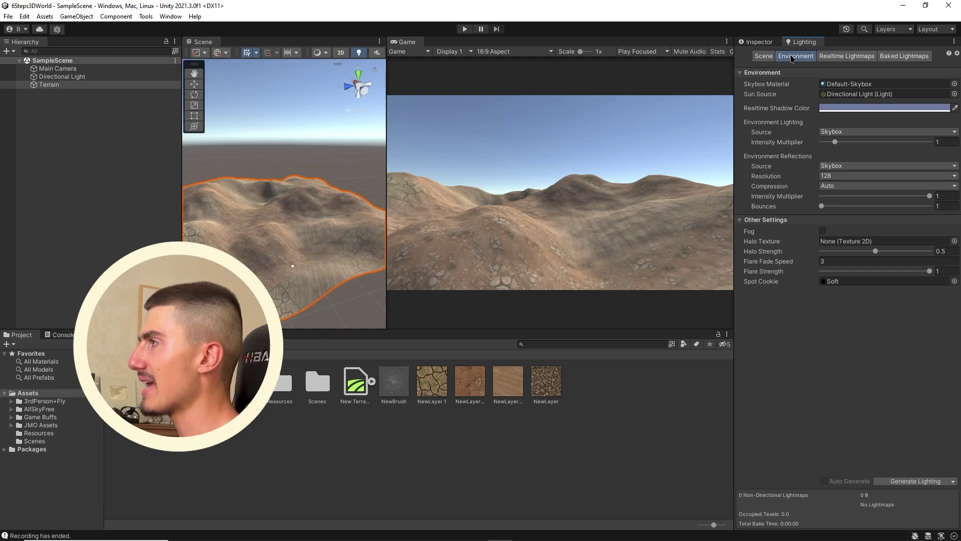
left_click_drag(735, 90, 701, 93)
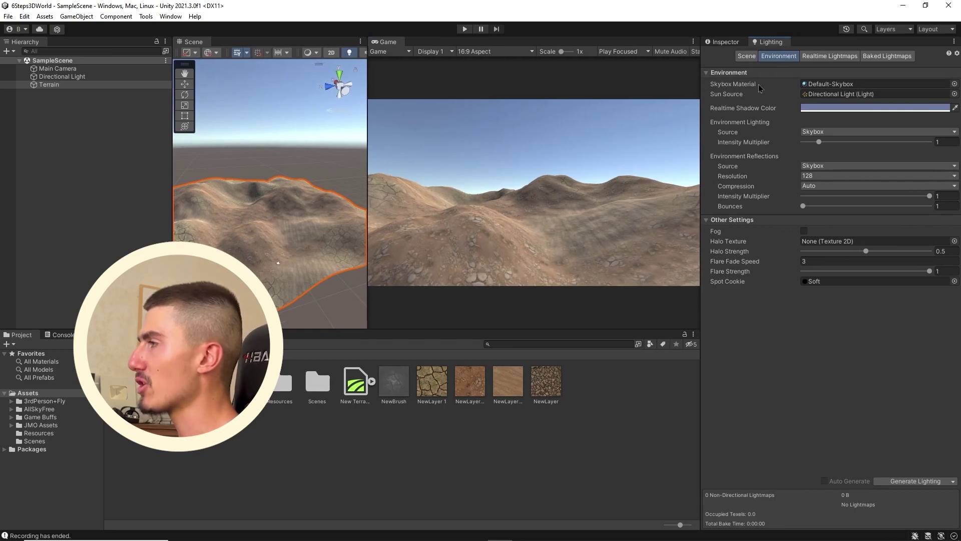
Try Epic_GloriousPink as the skybox material and preview the sky in the maximized Game view
left_click(953, 84)
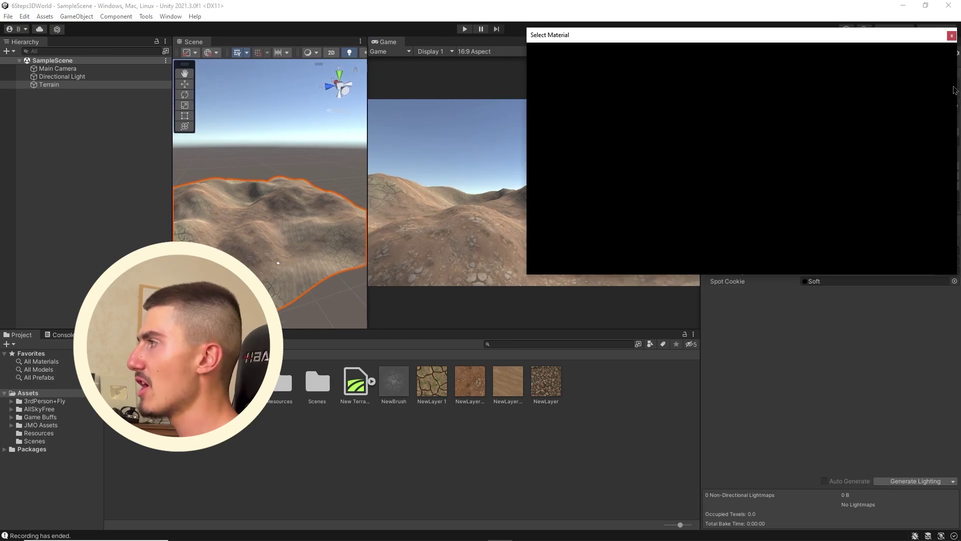
left_click_drag(753, 35, 657, 264)
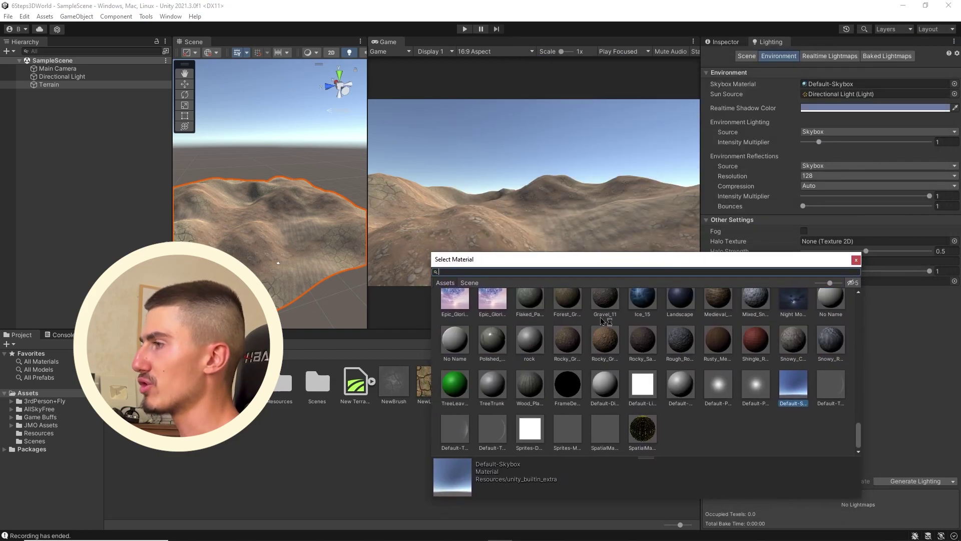
left_click(455, 326)
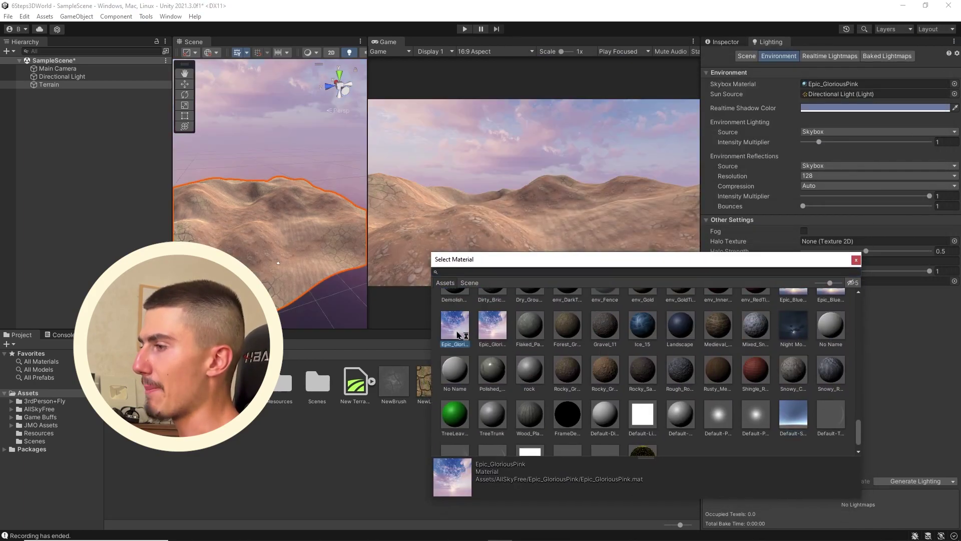
left_click(580, 198)
key("shift+space")
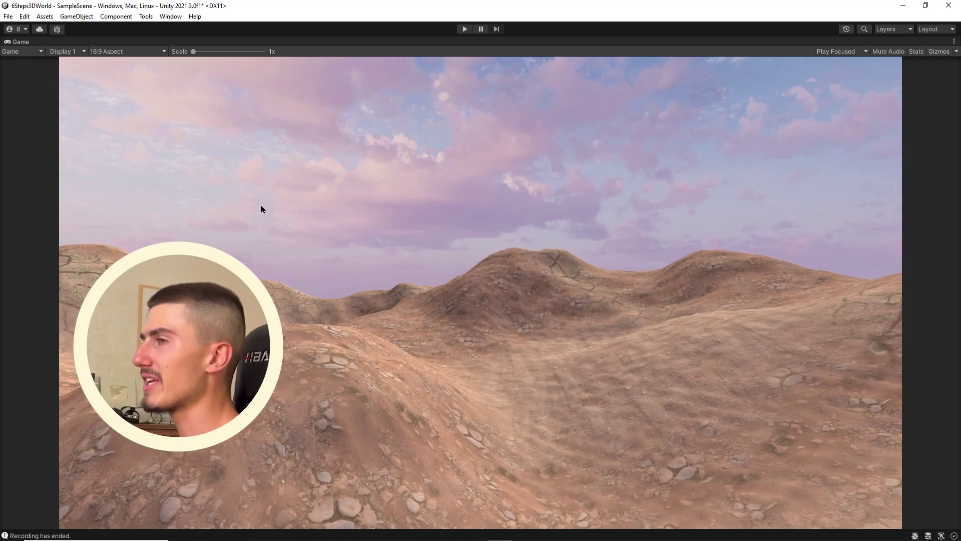
key("shift+space")
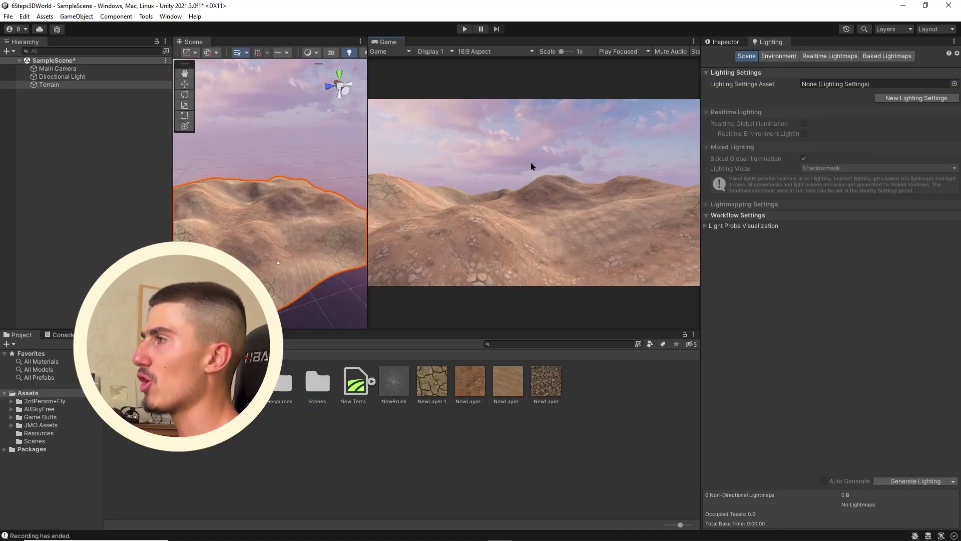
key("shift+space")
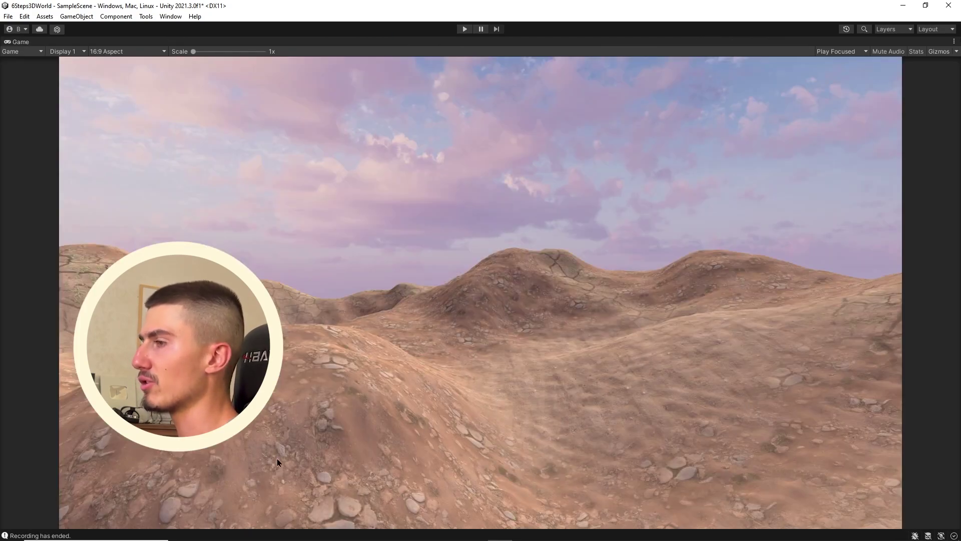
key("shift+space")
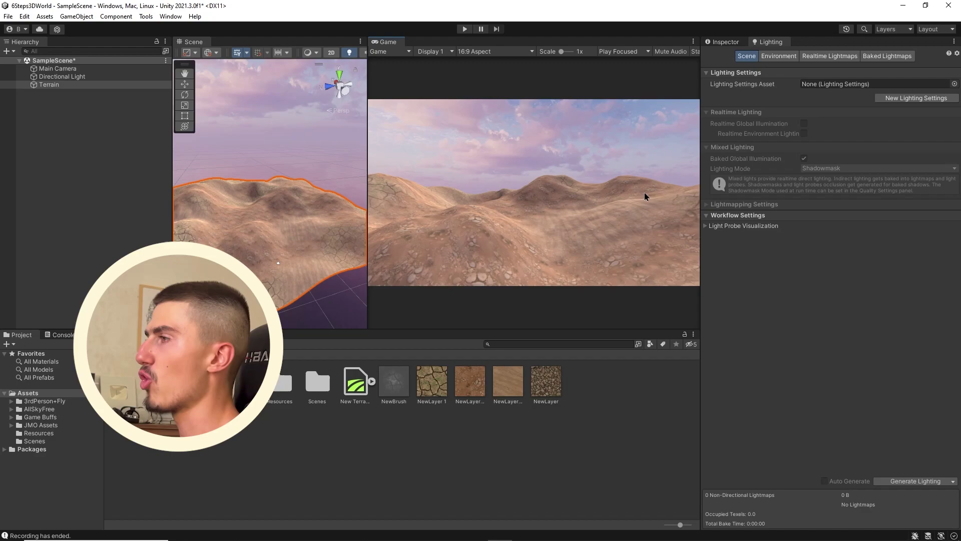
Try the Cold Sunset and Cold Sunset Equirect skyboxes, and settle on Deep Dusk as the skybox material
left_click(779, 56)
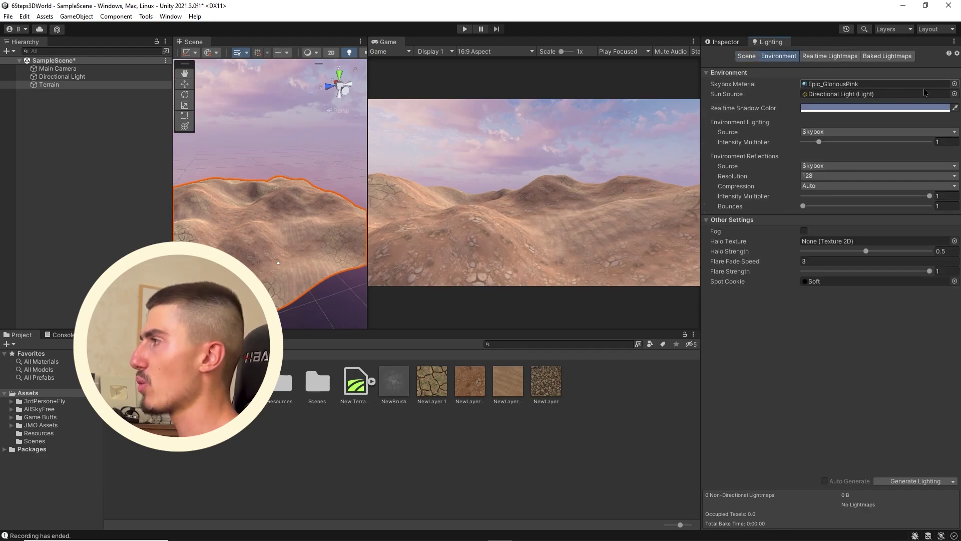
left_click(954, 83)
left_click_drag(706, 35, 586, 244)
left_click(545, 296)
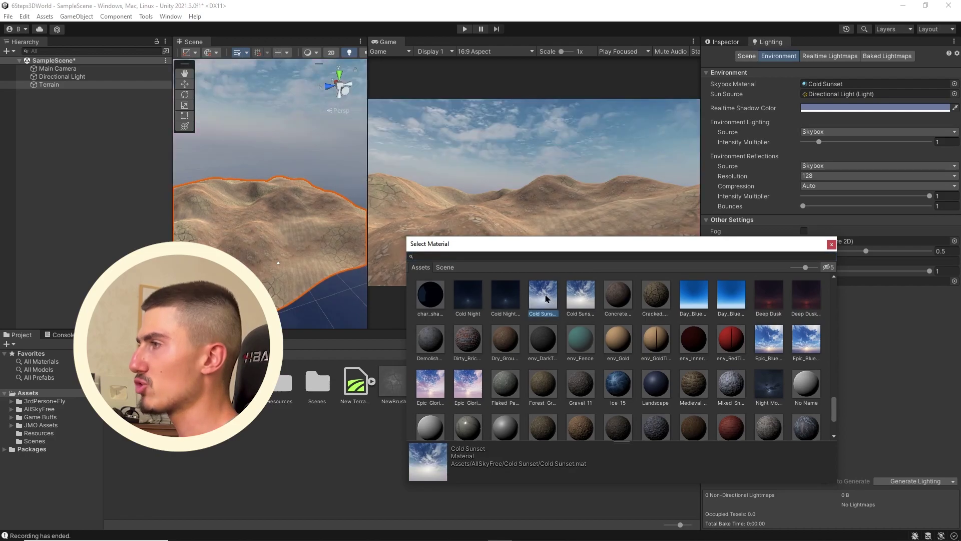
left_click(581, 301)
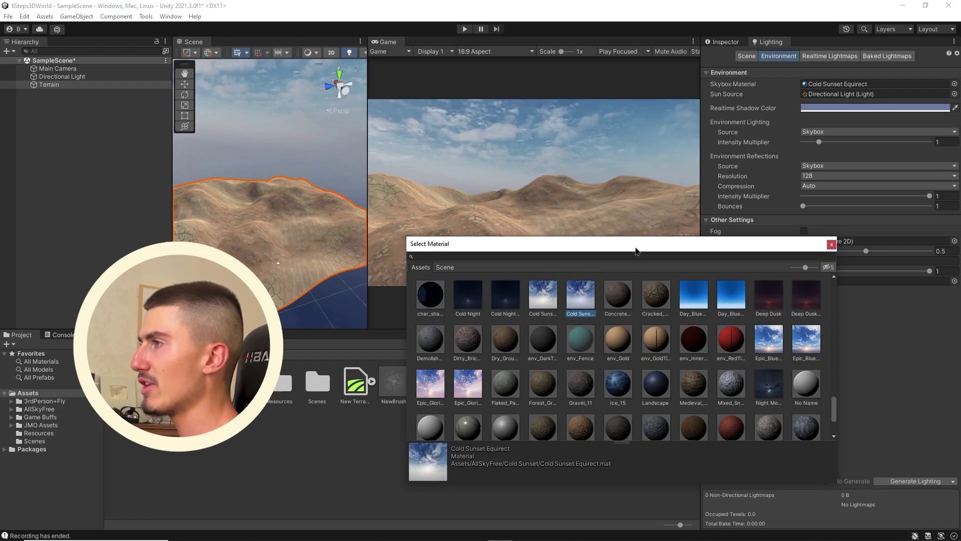
left_click_drag(579, 252, 571, 249)
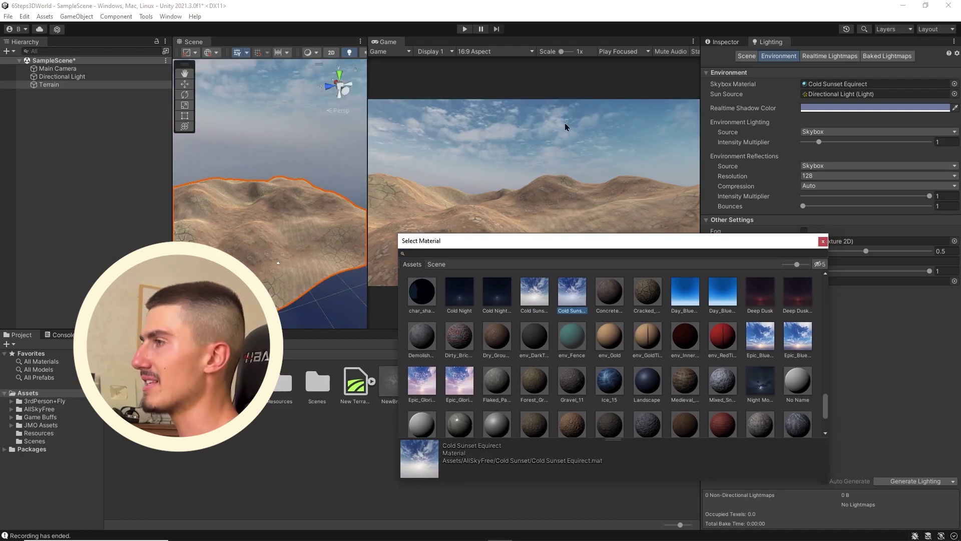
left_click(729, 303)
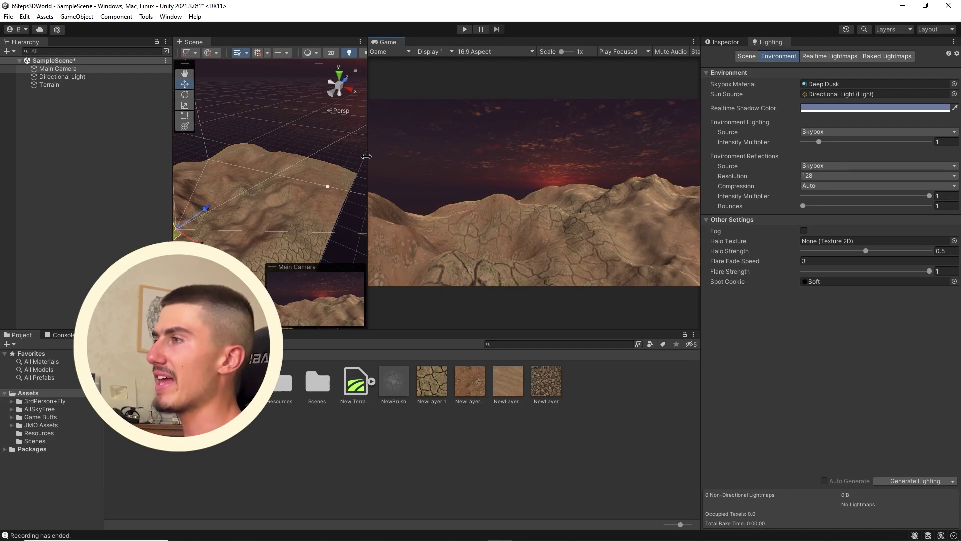
left_click_drag(366, 156, 402, 157)
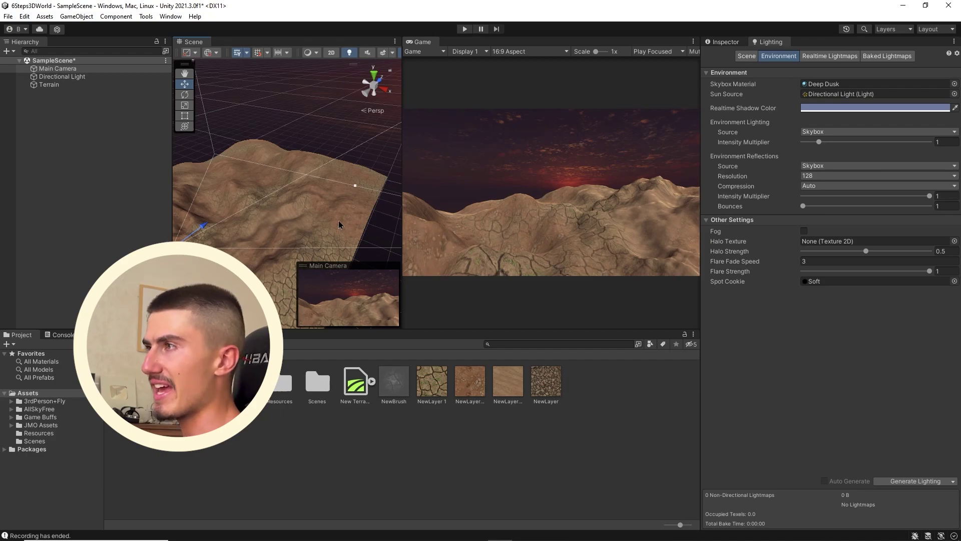
Look up the Post Processing package among the Unity Registry packages in the Package Manager
left_click(179, 21)
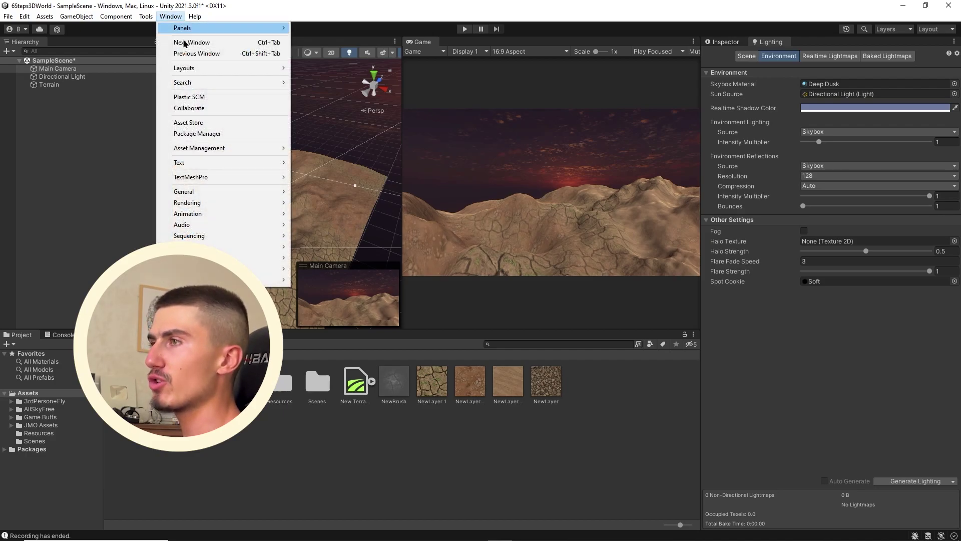
left_click(210, 133)
left_click(291, 103)
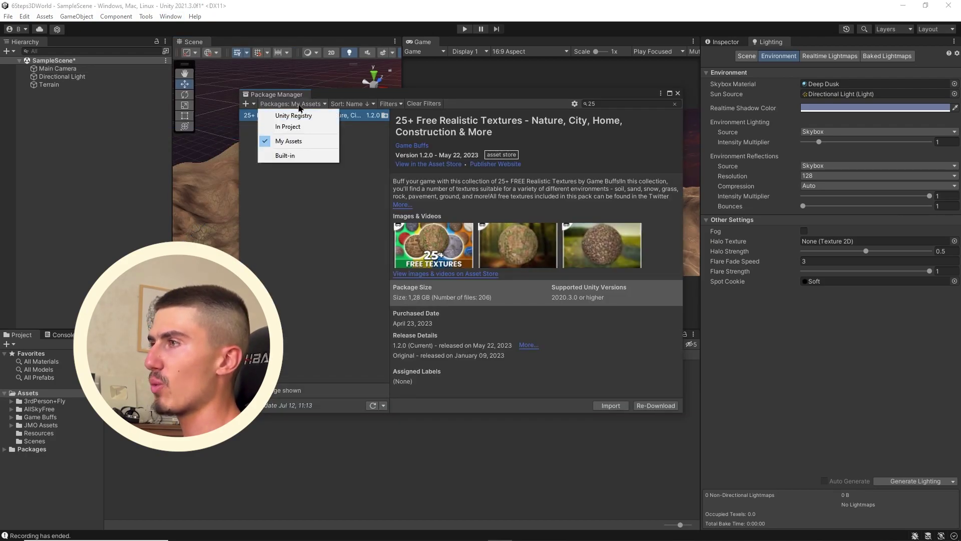
left_click(283, 120)
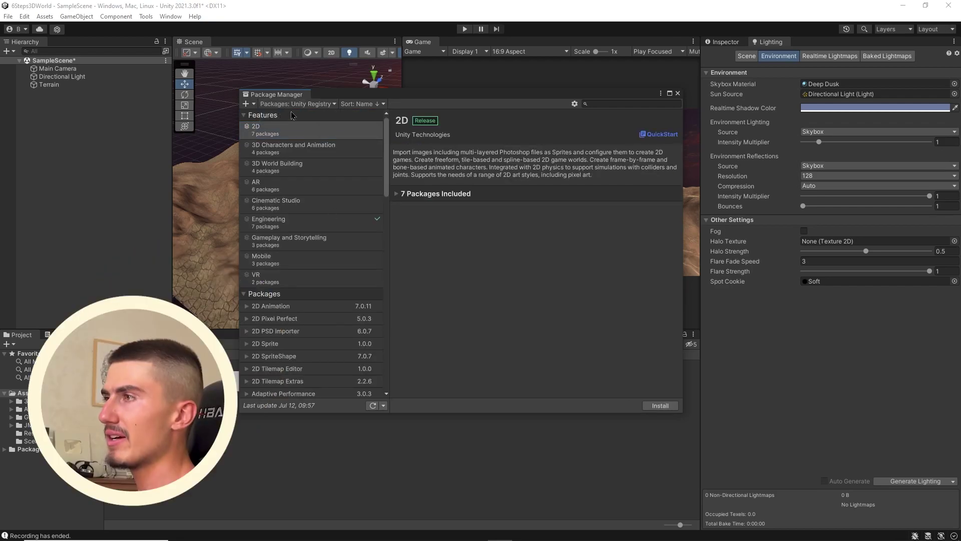
scroll(321, 249, "down", 10)
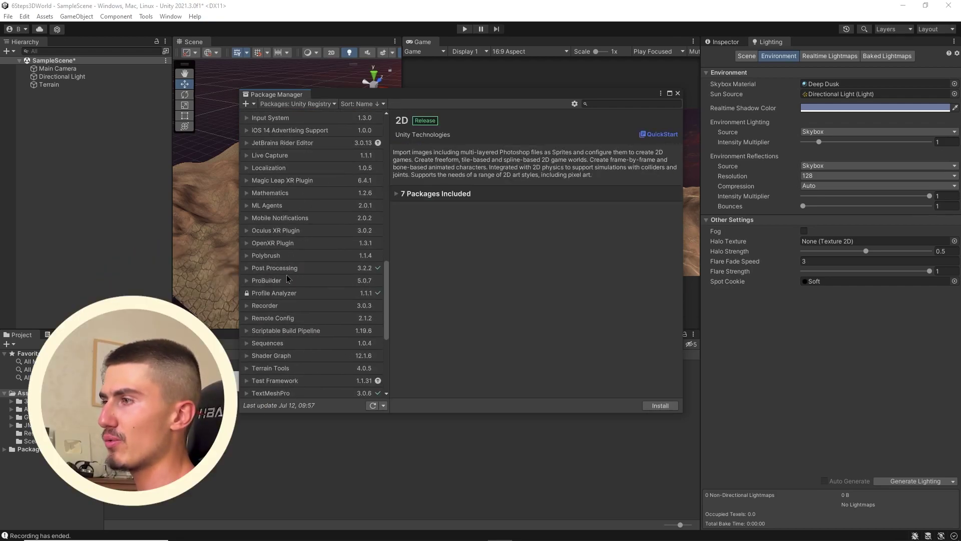
left_click(322, 267)
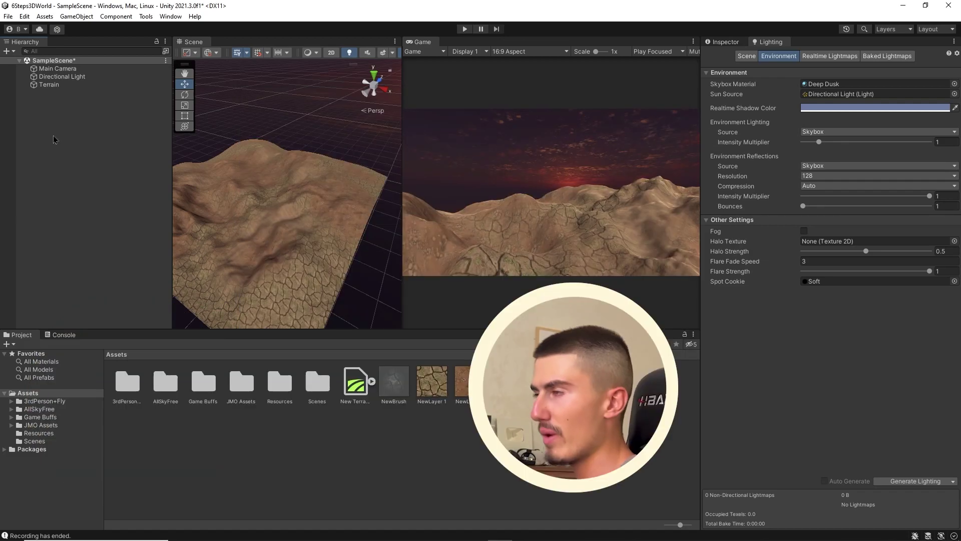
Create an empty game object in the scene and name it PP
right_click(55, 138)
left_click(100, 257)
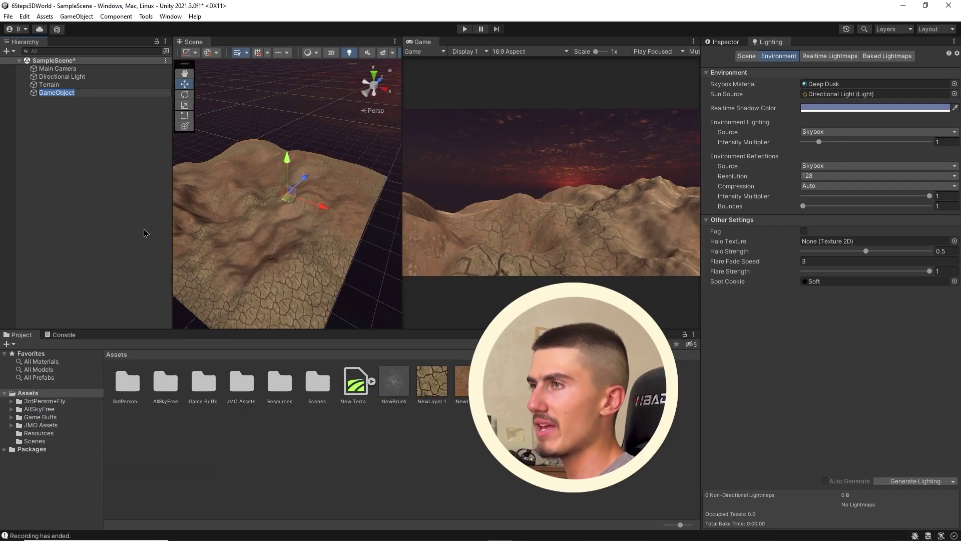
type("PP")
key("Return")
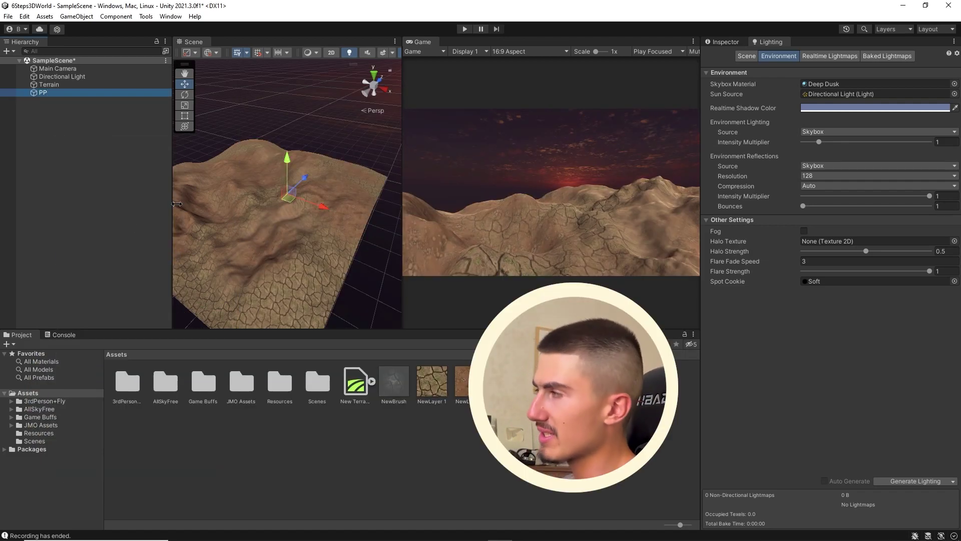
Define User Layer 6 as PP and assign that layer to the PP object
left_click(735, 42)
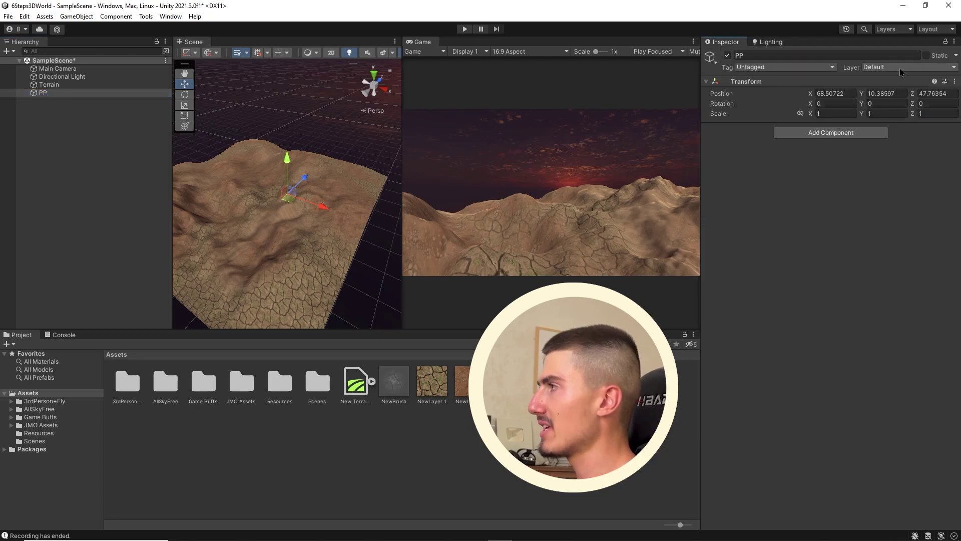
left_click(901, 67)
left_click(874, 137)
left_click(826, 175)
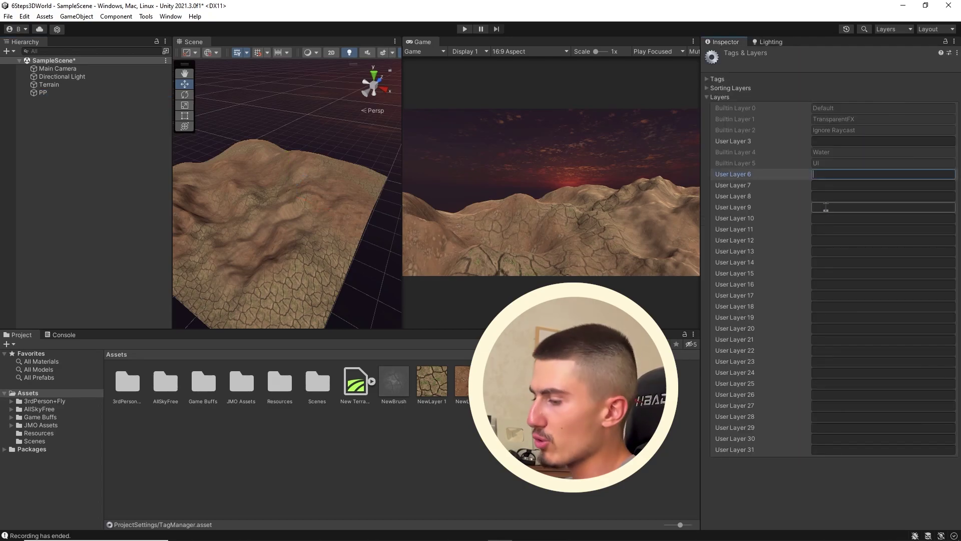
type("P")
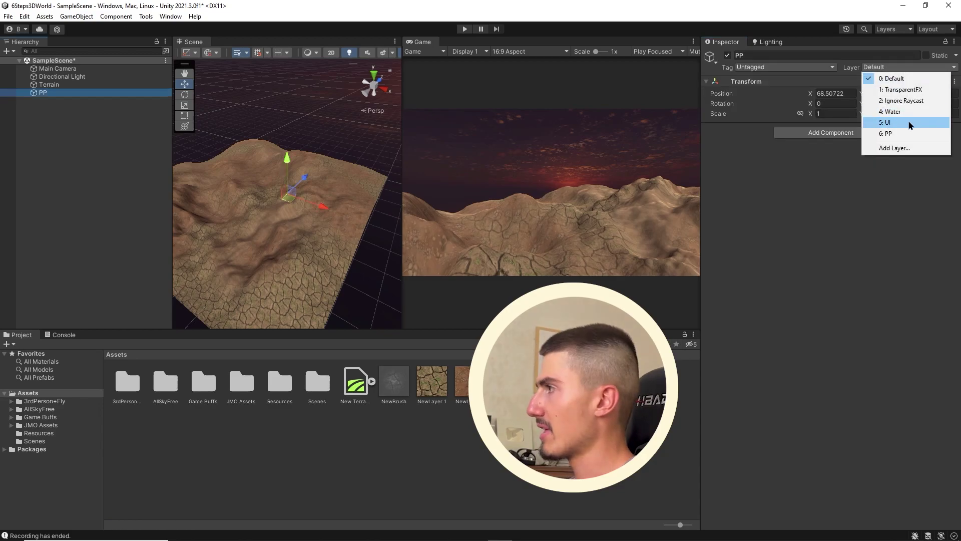
left_click(881, 133)
Add a Post-process Volume component to the PP object and make it global
left_click(827, 133)
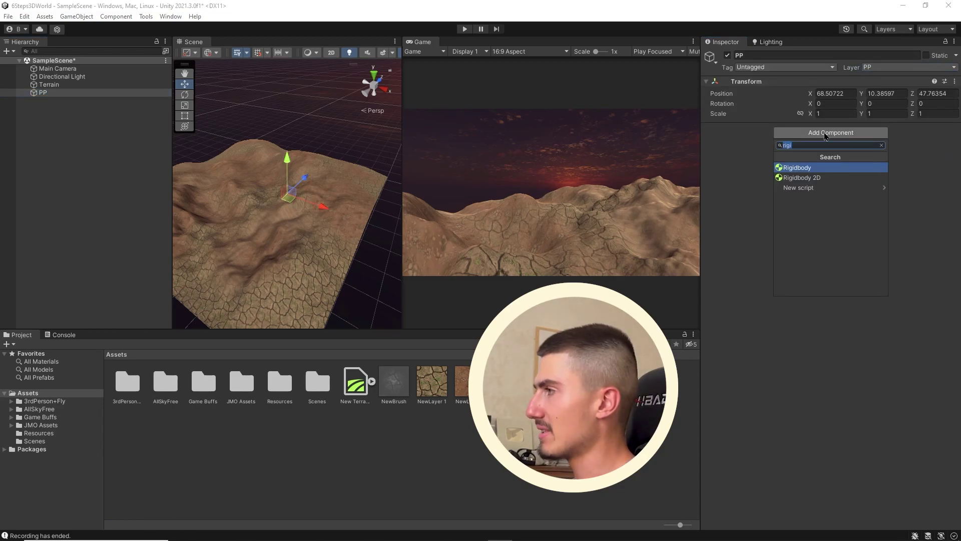
type("post")
left_click(818, 187)
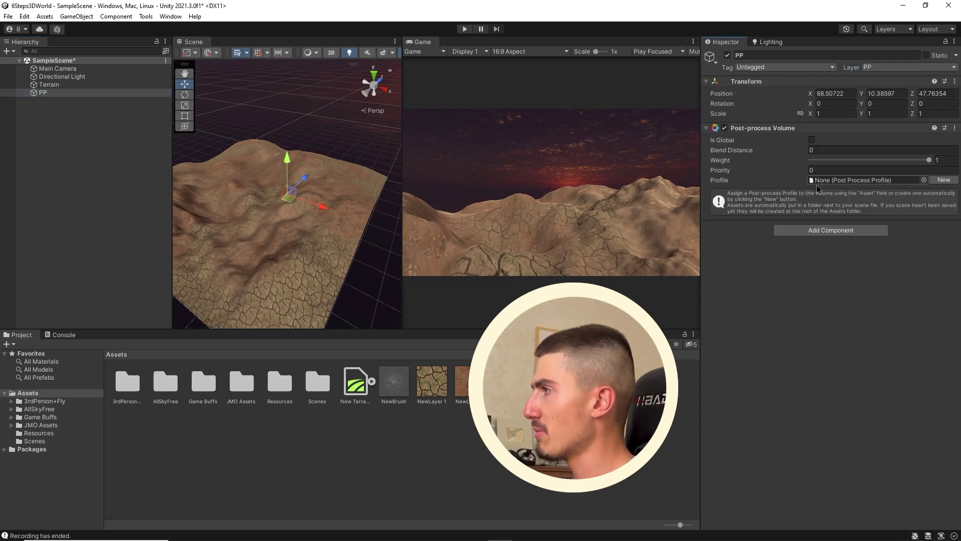
left_click(812, 140)
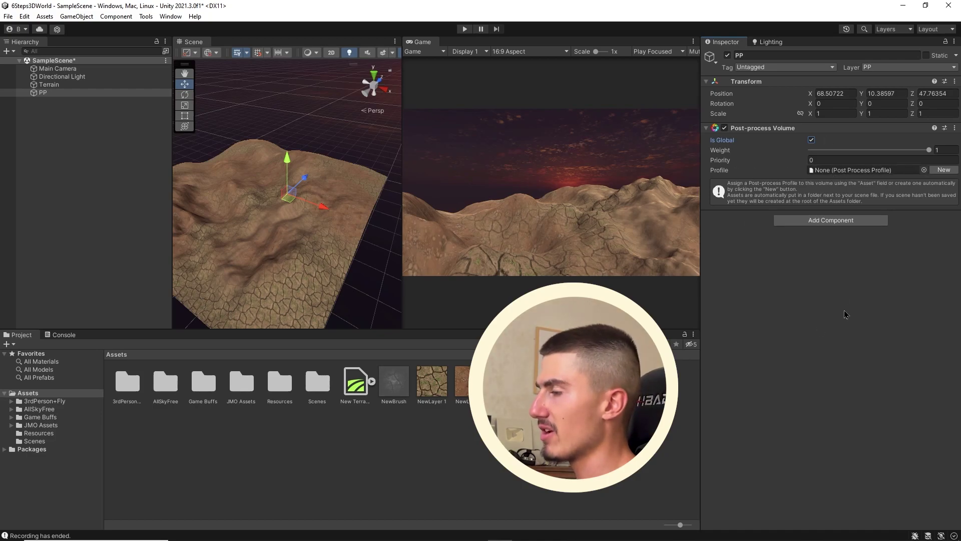
Create a Post-processing Profile in the Assets folder and assign it to the PP object's Post-process Volume
left_click(290, 452)
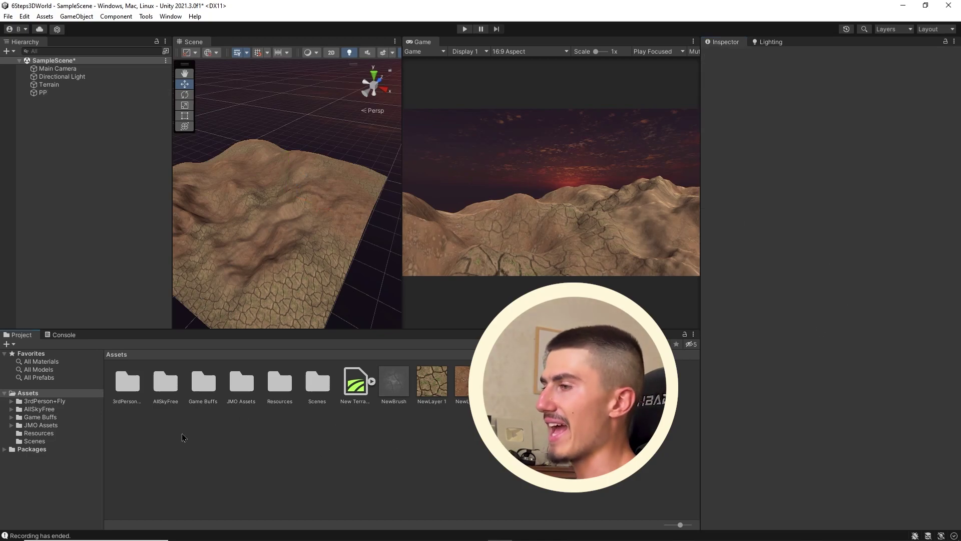
right_click(298, 455)
mouse_move(354, 195)
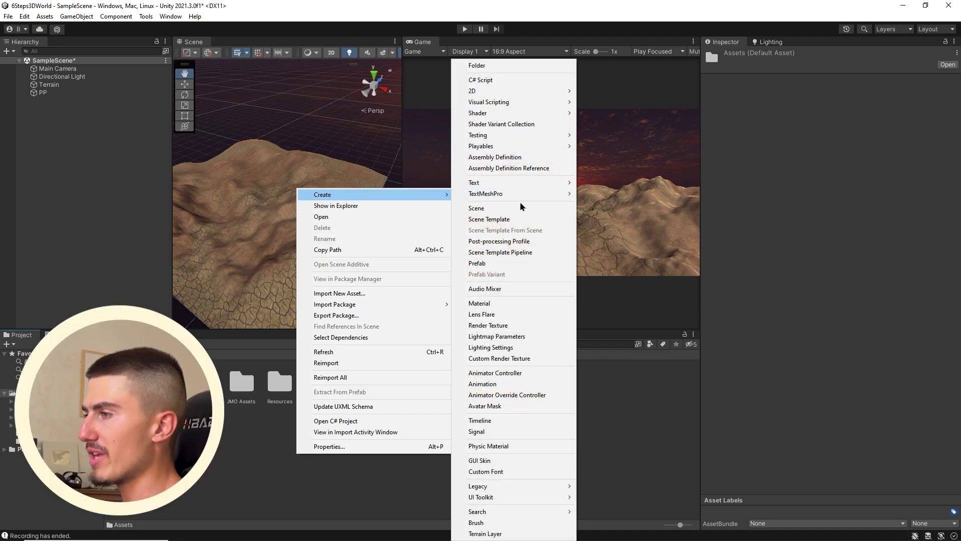
left_click(518, 241)
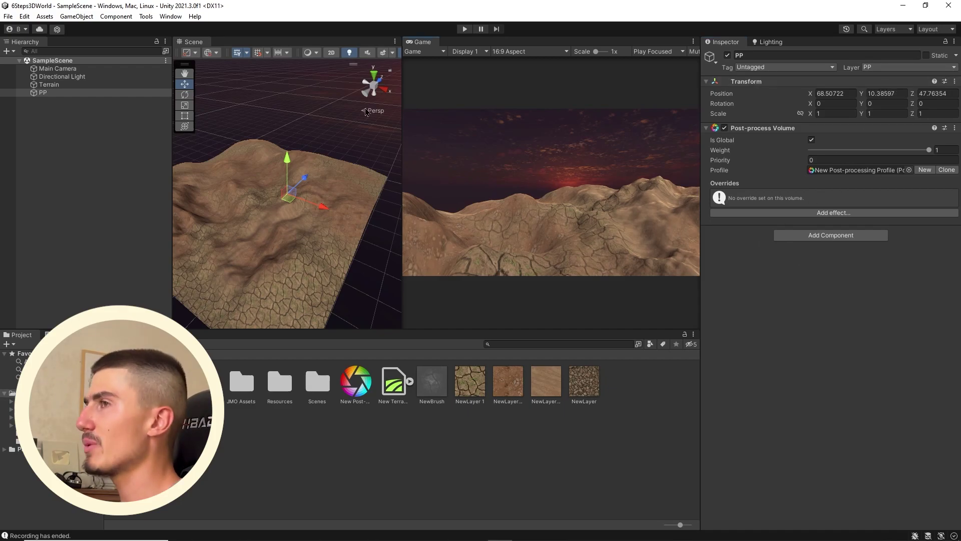
Add a Post-process Layer component to the Main Camera and set its layer to PP
left_click(58, 68)
left_click(831, 366)
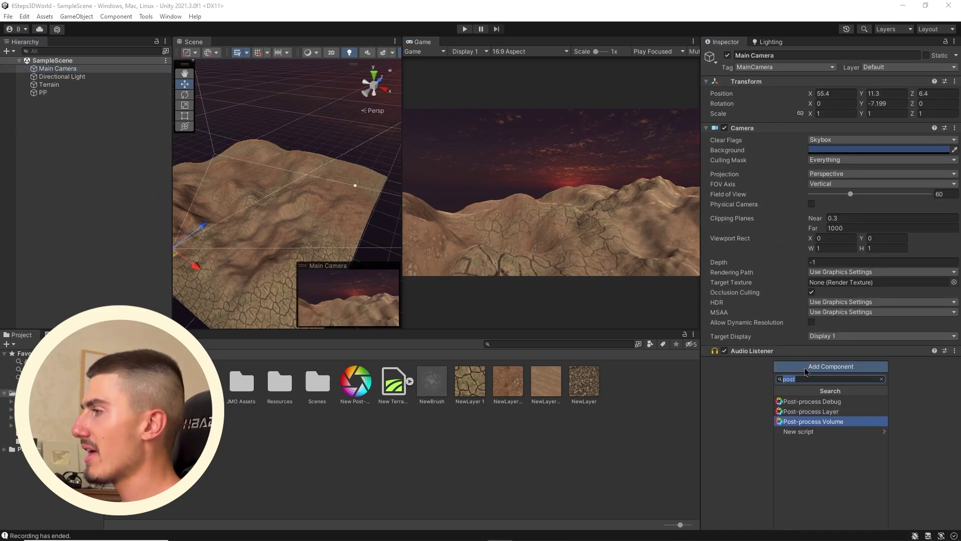
left_click(825, 412)
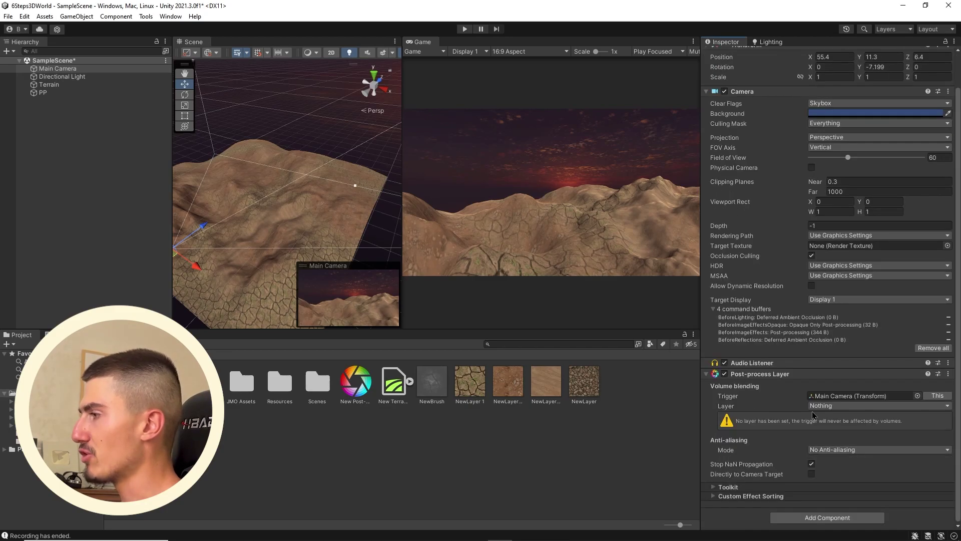
left_click(821, 406)
left_click(828, 488)
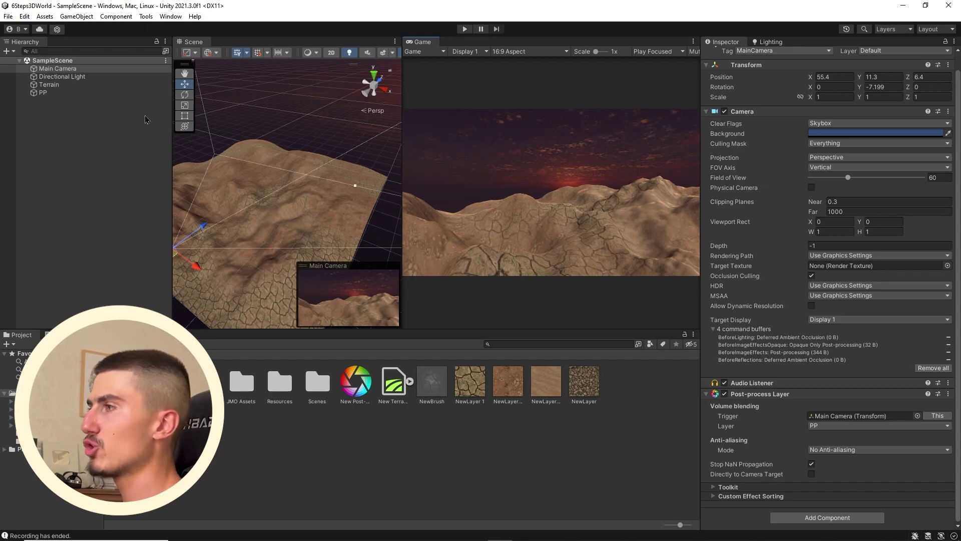
Add a Vignette effect to the PP object's Post-process Volume and raise its intensity
left_click(43, 93)
left_click(834, 214)
mouse_move(834, 216)
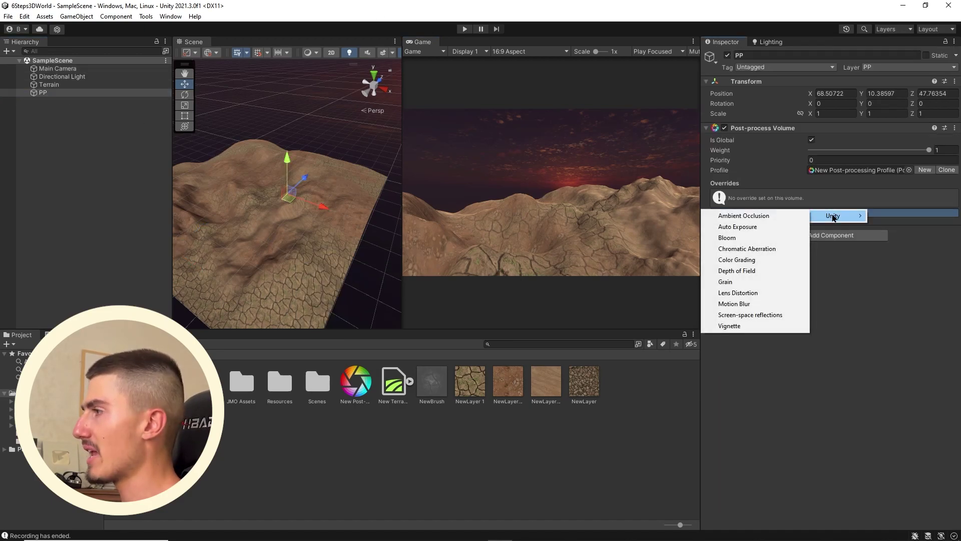
left_click(736, 326)
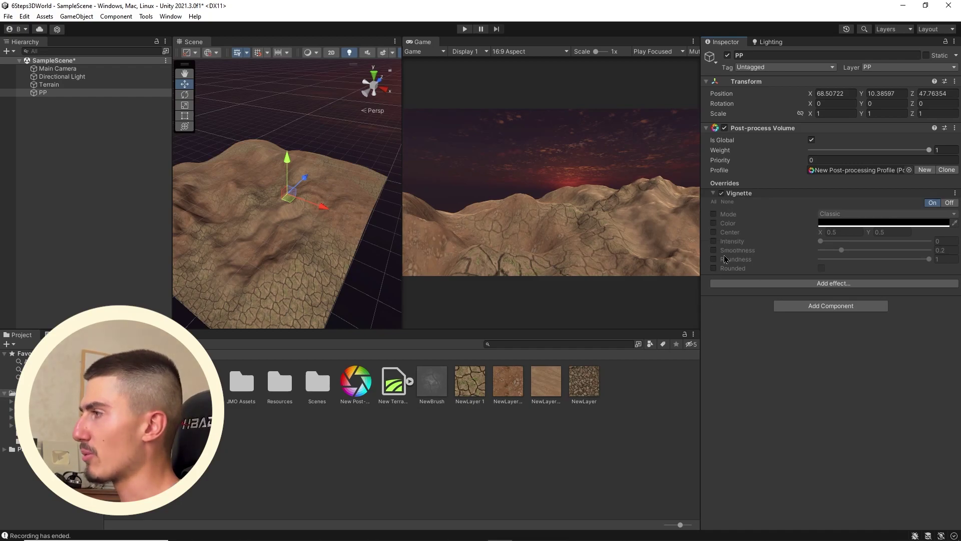
left_click_drag(823, 243, 885, 256)
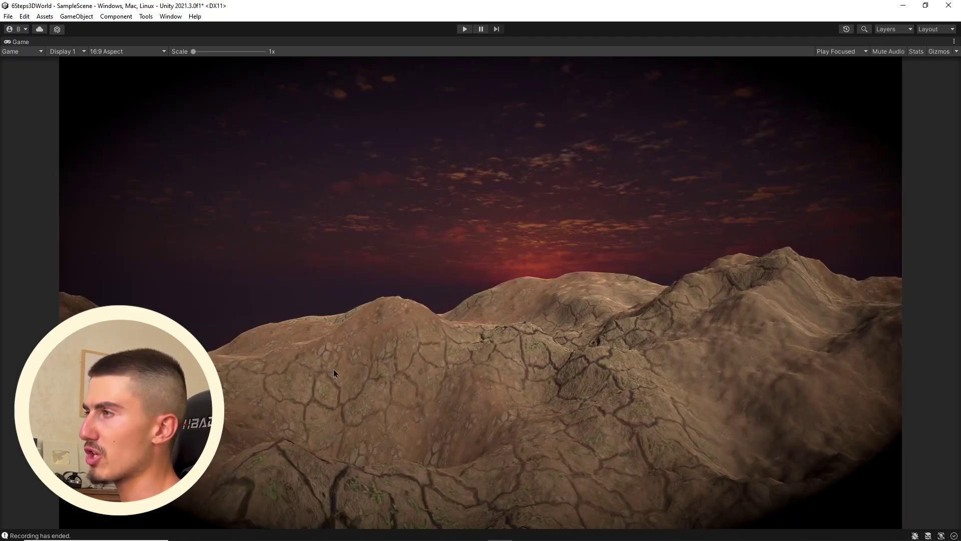
Adjust the Vignette effect to an intensity of 0.437 and a smoothness of 0.506, checking it in the maximized Game view
key("shift+space")
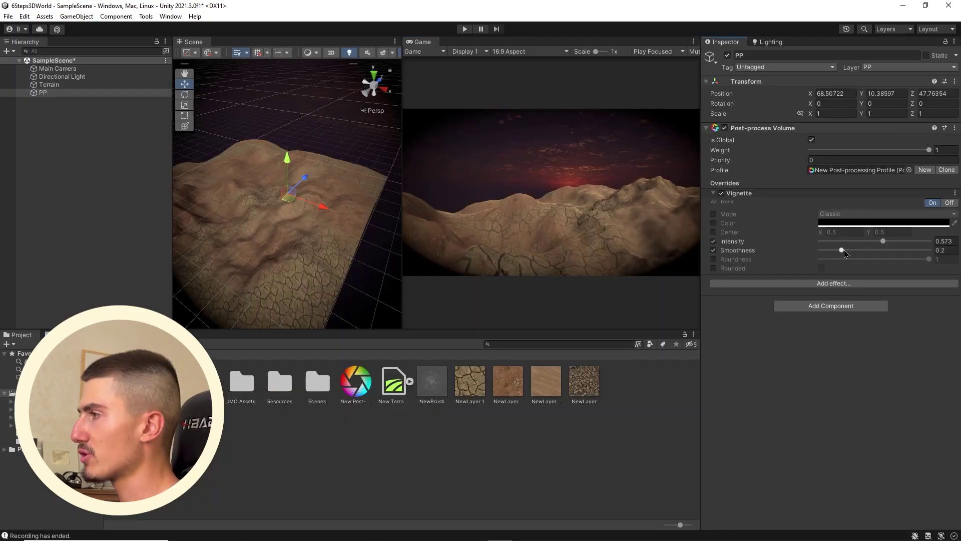
left_click_drag(845, 254, 867, 244)
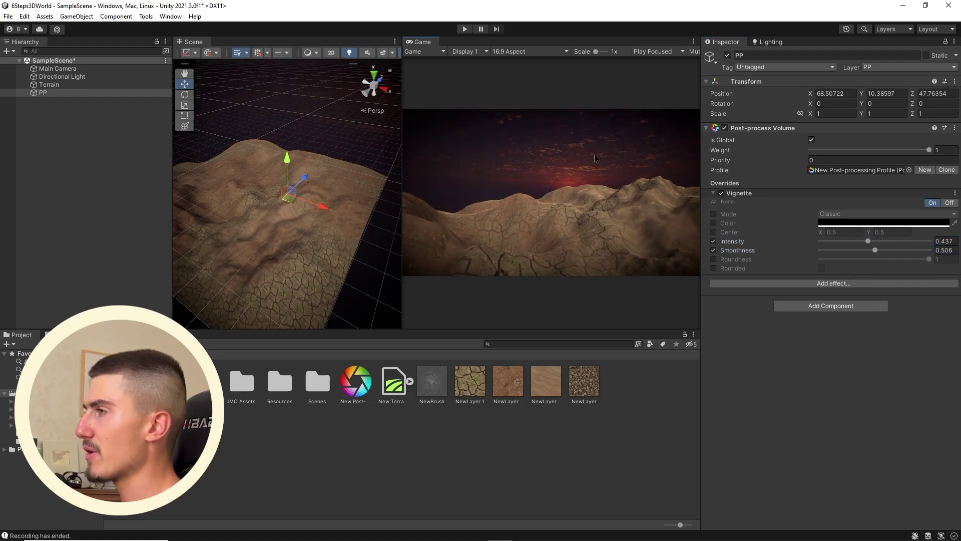
key("shift+space")
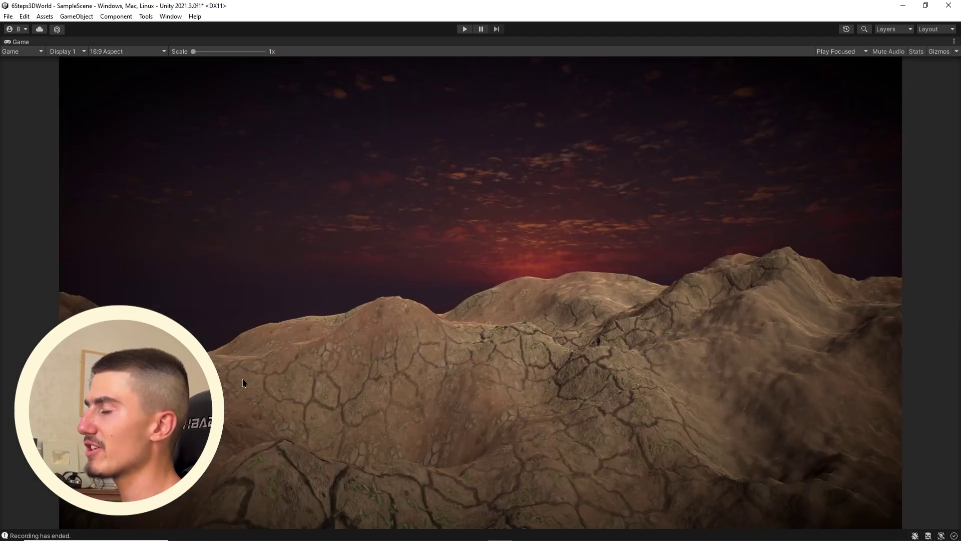
key("shift+space")
Add a Depth of Field effect to the PP volume with focus distance 3.62 and aperture 5.4
left_click(833, 284)
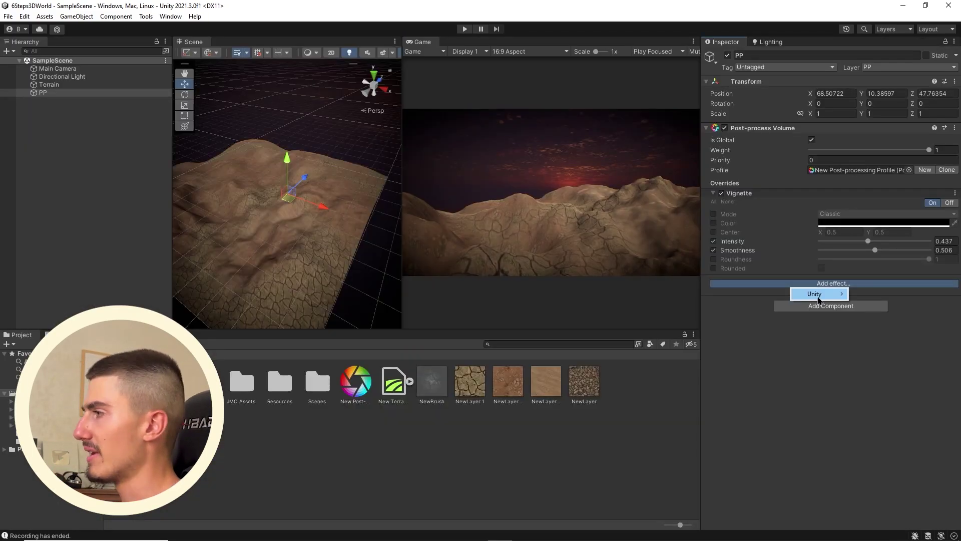
mouse_move(821, 293)
left_click(893, 349)
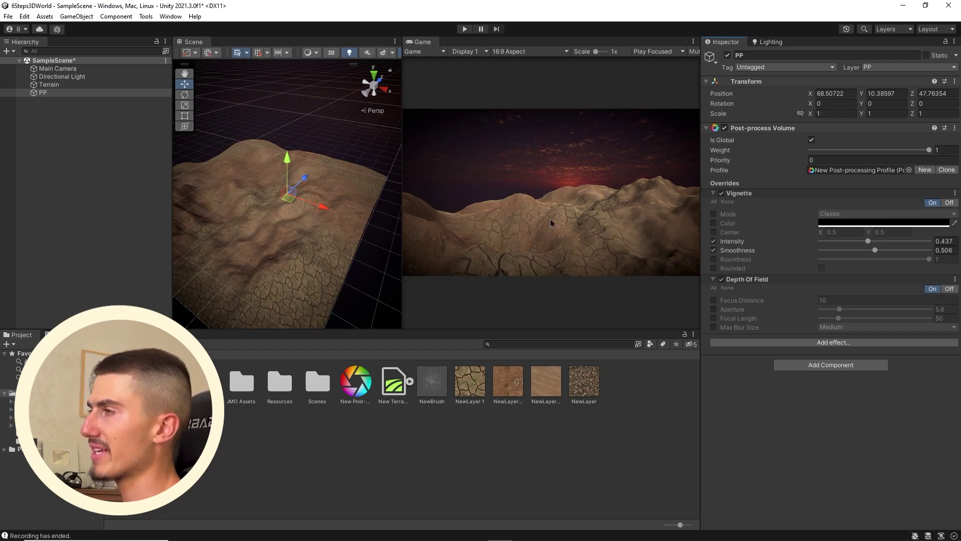
left_click(750, 303)
left_click_drag(754, 304, 725, 310)
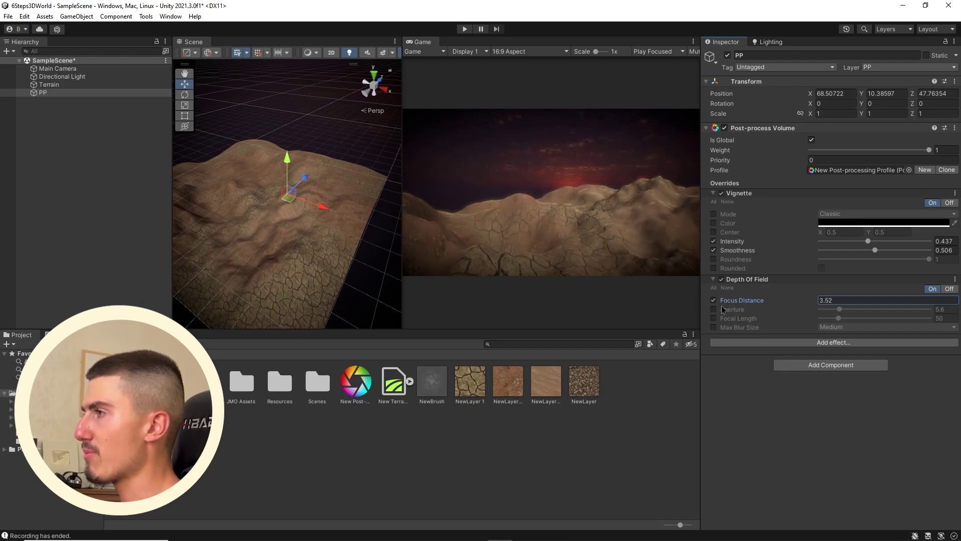
key("shift+space")
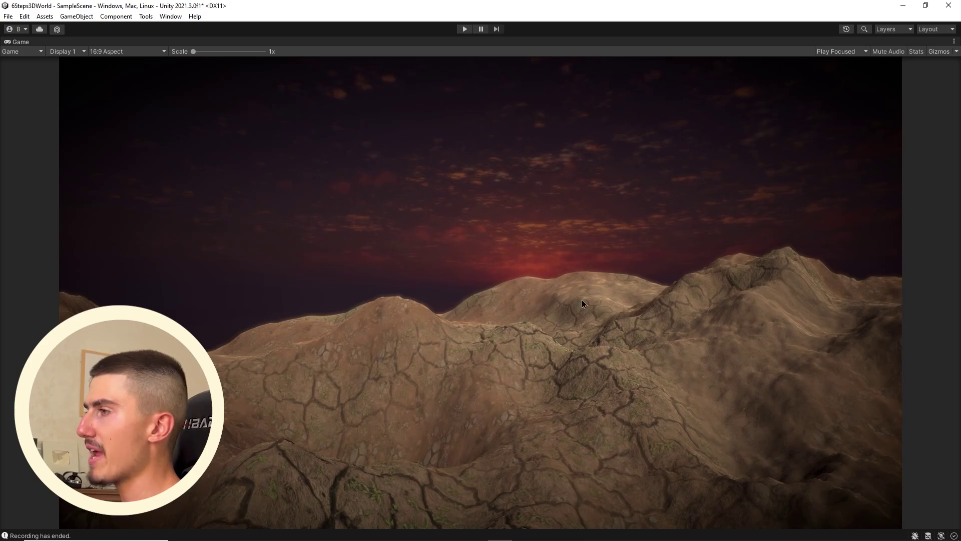
key("shift+space")
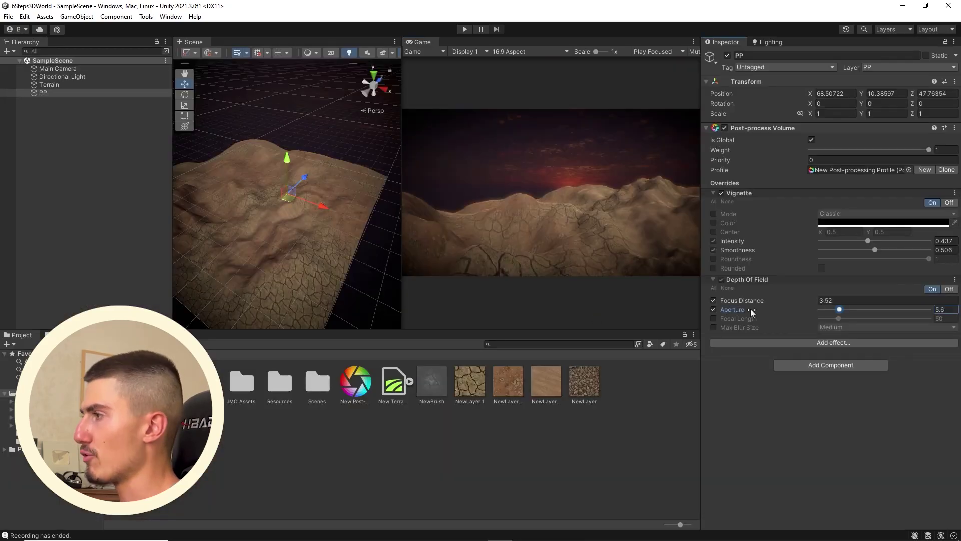
left_click_drag(822, 311, 835, 313)
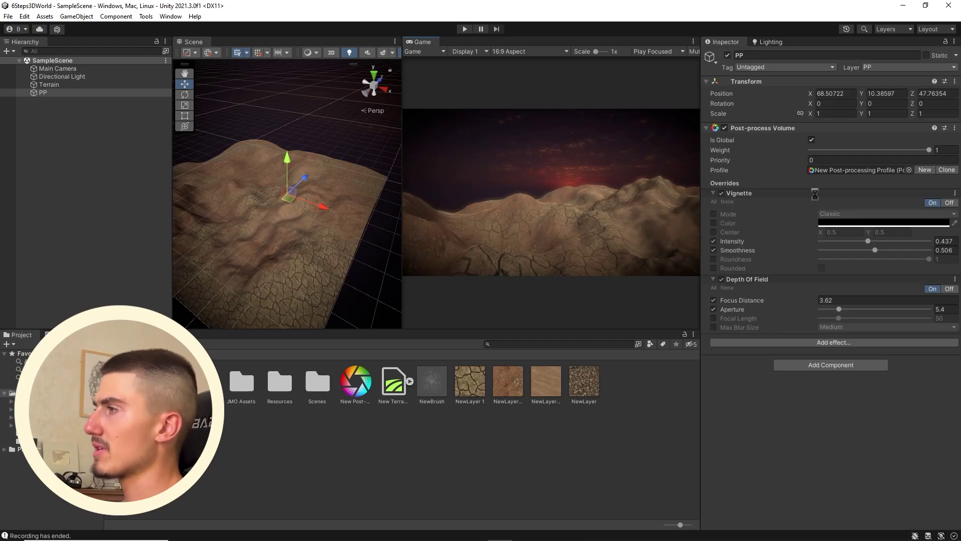
Add a Bloom effect to the PP object's Post-process Volume and set its intensity to 1.2
left_click(773, 348)
mouse_move(791, 356)
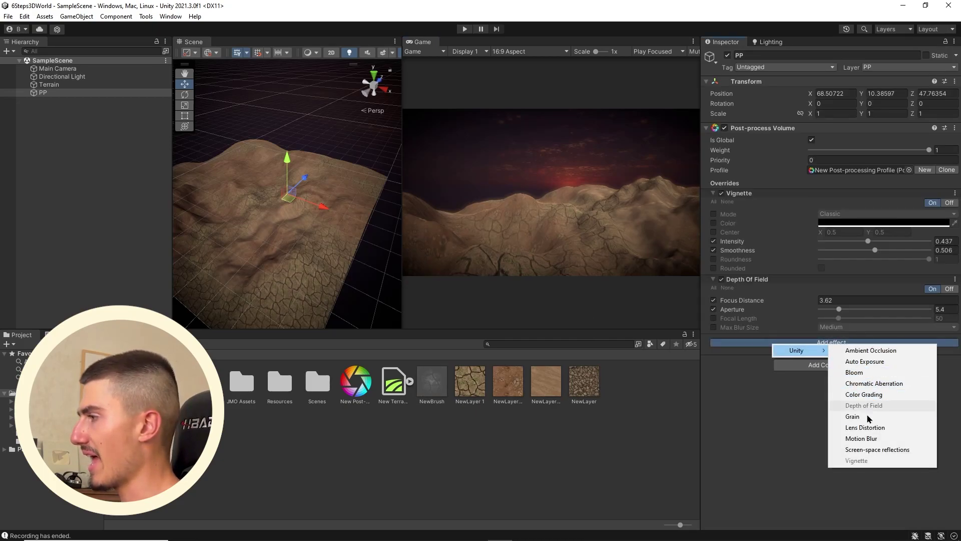
left_click(869, 372)
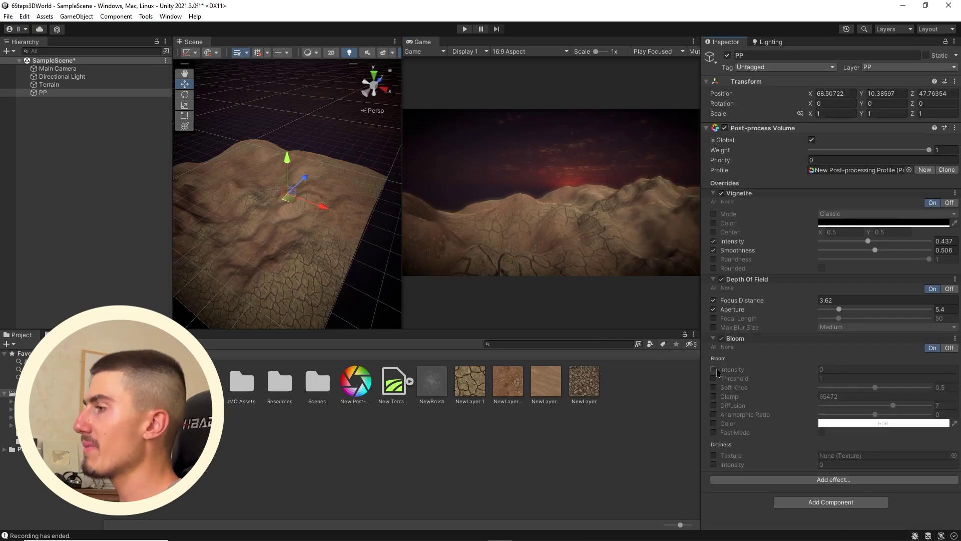
left_click(713, 370)
left_click_drag(731, 371, 737, 371)
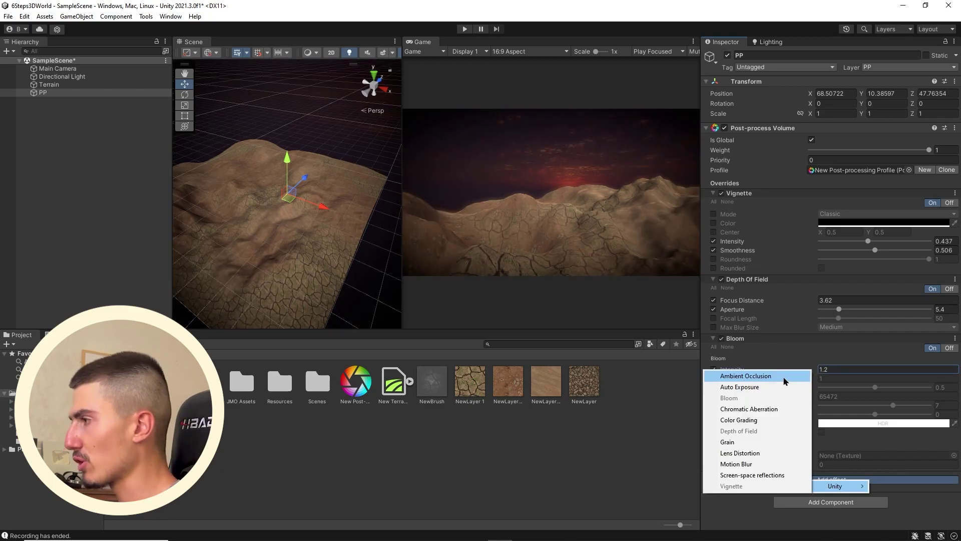
Add an Ambient Occlusion effect with intensity 0.54 and check it in the maximized Game view
left_click(784, 380)
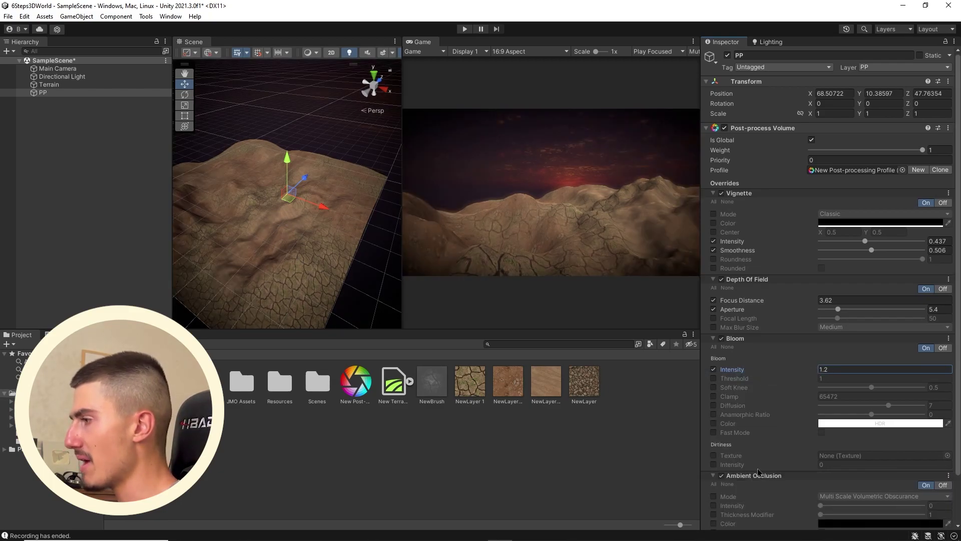
scroll(795, 439, "down", 3)
left_click(826, 454)
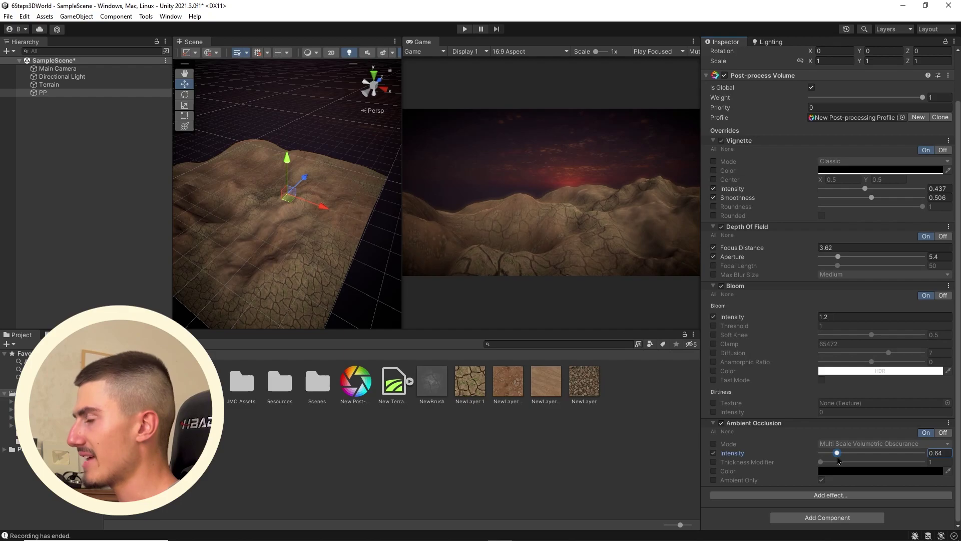
left_click_drag(825, 456, 834, 457)
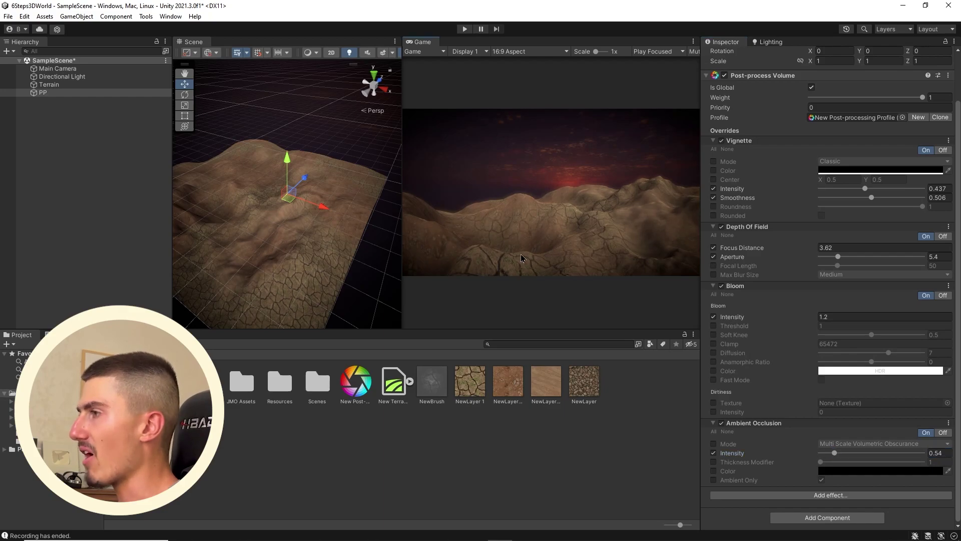
key("shift+space")
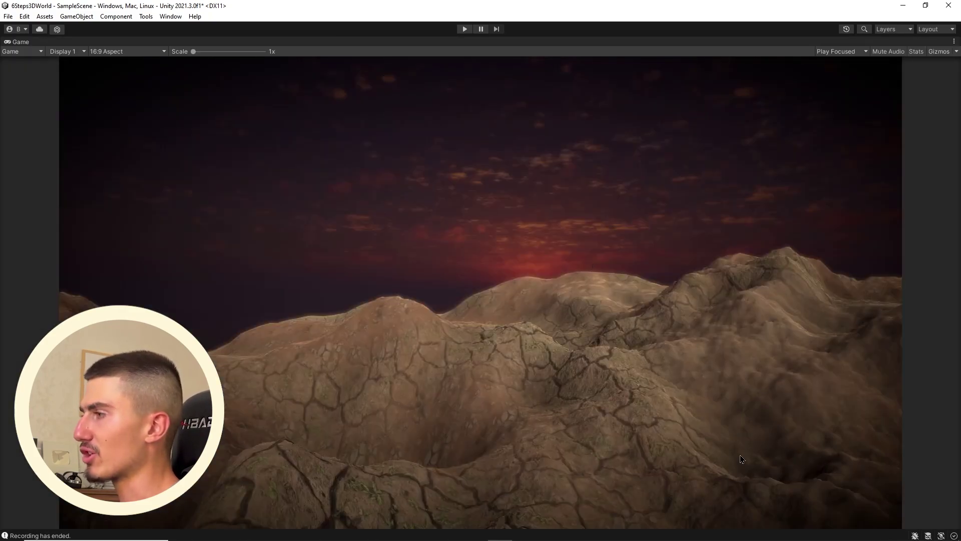
key("shift+space")
Enlarge the Game view and, after comparing Ambient Occlusion off and on, set its intensity to 1.07
scroll(828, 436, "down", 2)
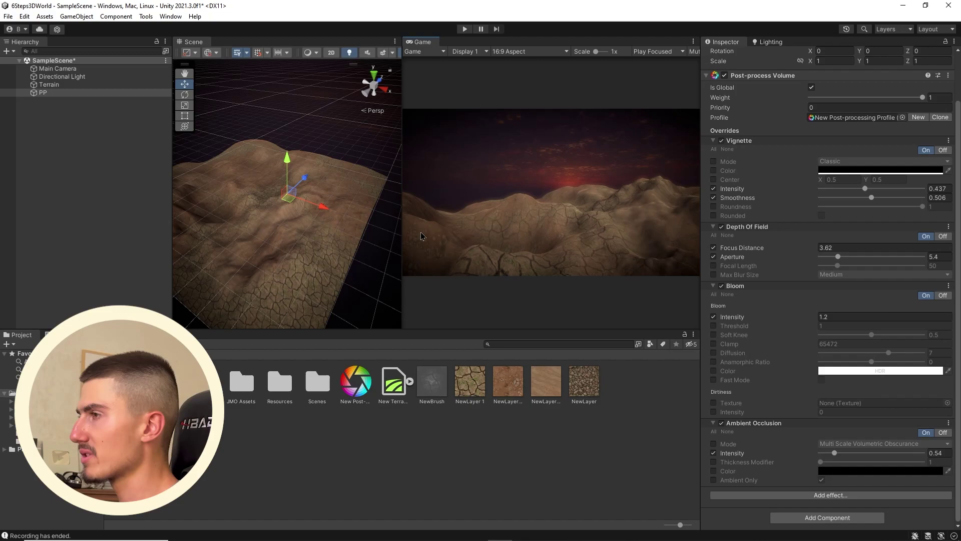
key("shift+space")
left_click_drag(423, 329, 422, 414)
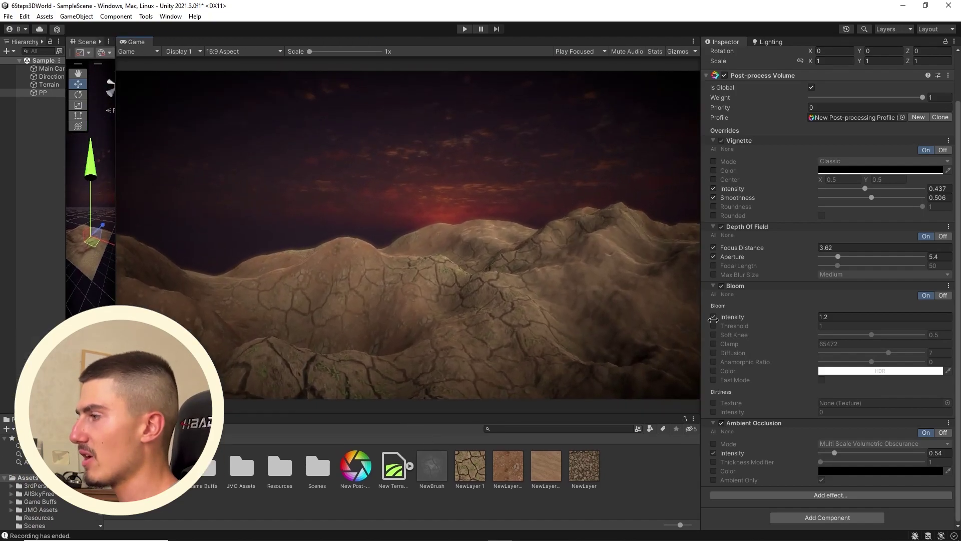
left_click(721, 425)
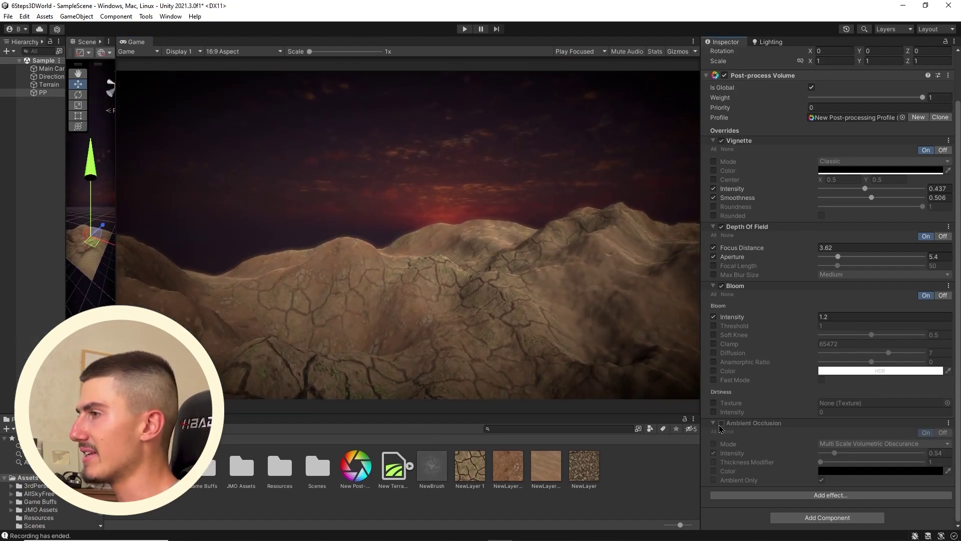
left_click(721, 425)
left_click_drag(834, 453, 850, 458)
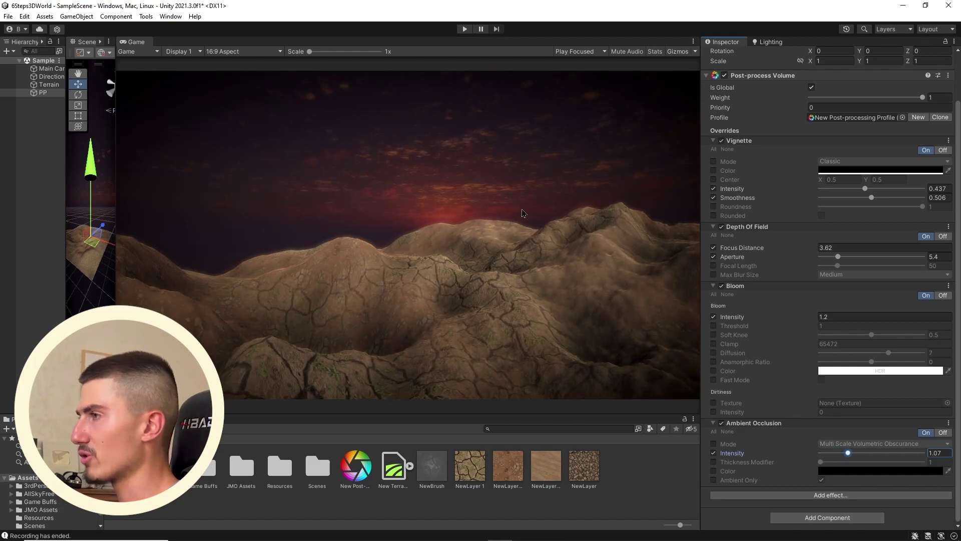
left_click(523, 213)
Add a Grain effect to the PP volume with intensity 0.342 and check it in the maximized Game view
left_click(785, 495)
mouse_move(801, 503)
left_click(846, 456)
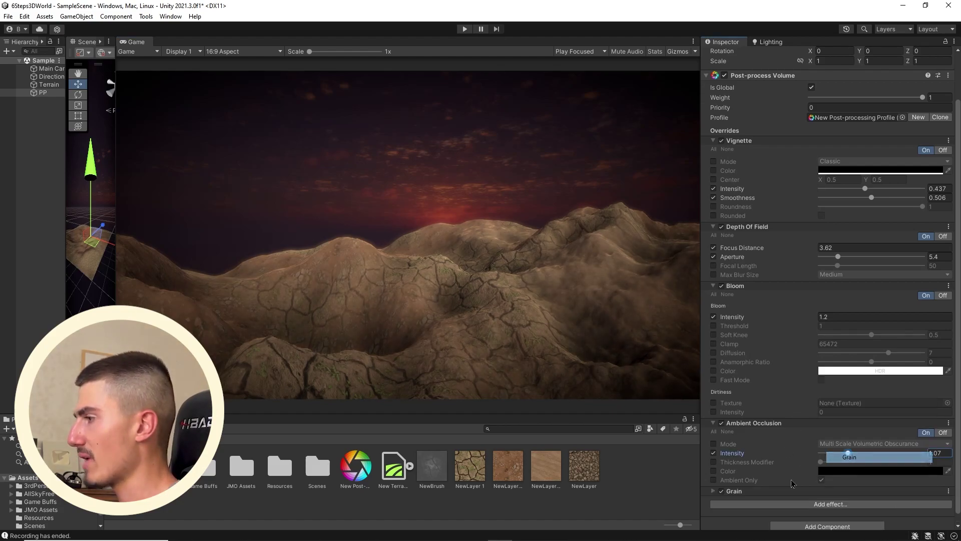
left_click(789, 491)
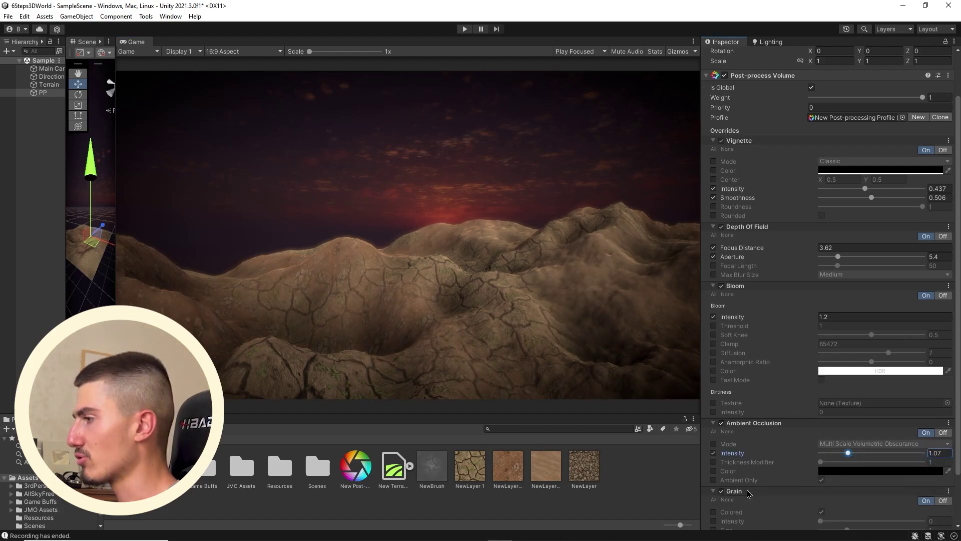
scroll(781, 488, "down", 3)
left_click(714, 462)
left_click_drag(820, 462, 855, 465)
key("shift+space")
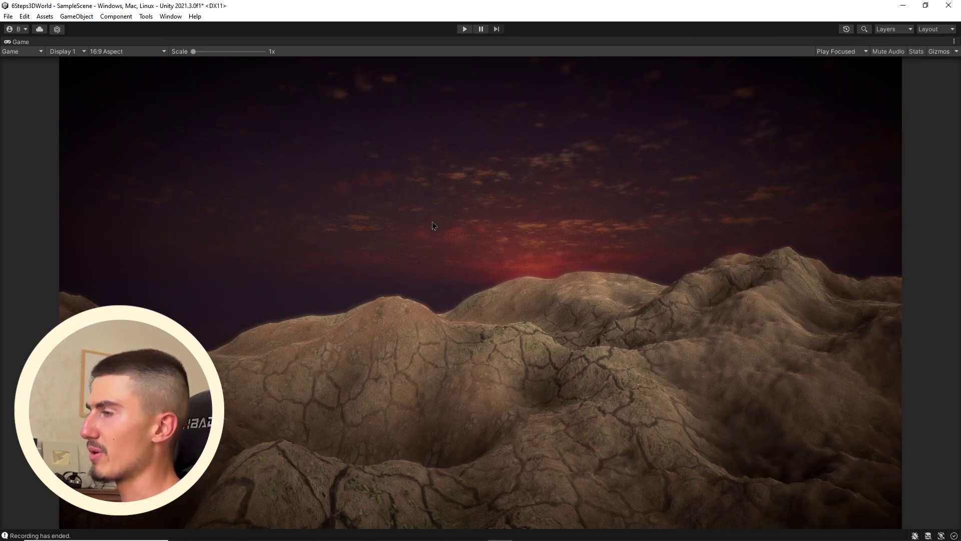
key("shift+space")
Add a Color Grading effect to the PP volume and set its saturation to 21.6
scroll(757, 505, "down", 2)
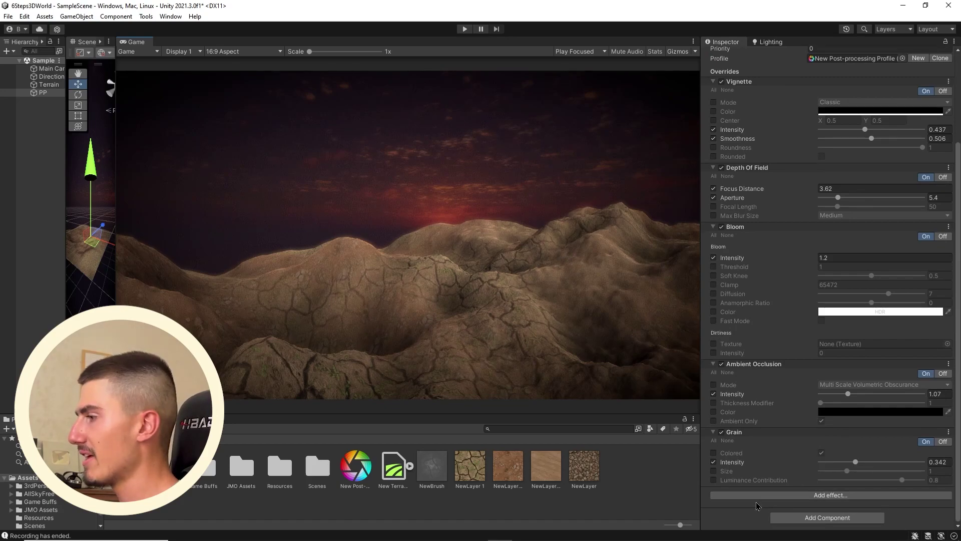
left_click(795, 499)
left_click(849, 440)
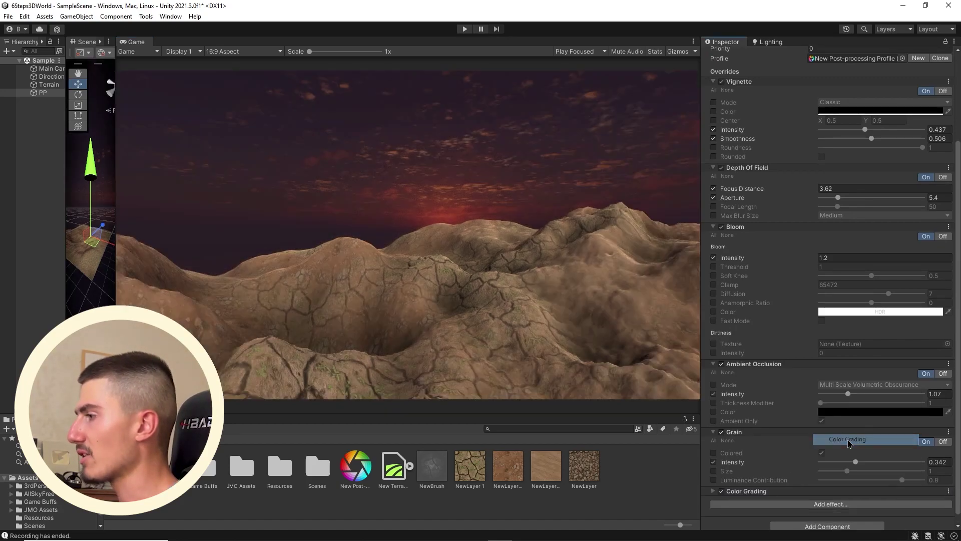
left_click(758, 490)
scroll(758, 486, "down", 10)
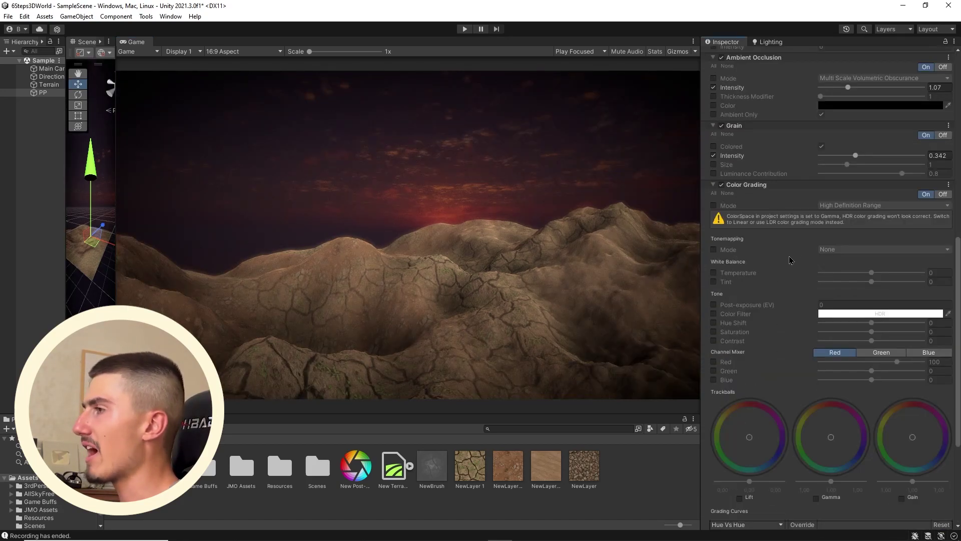
scroll(789, 260, "down", 1)
left_click(713, 305)
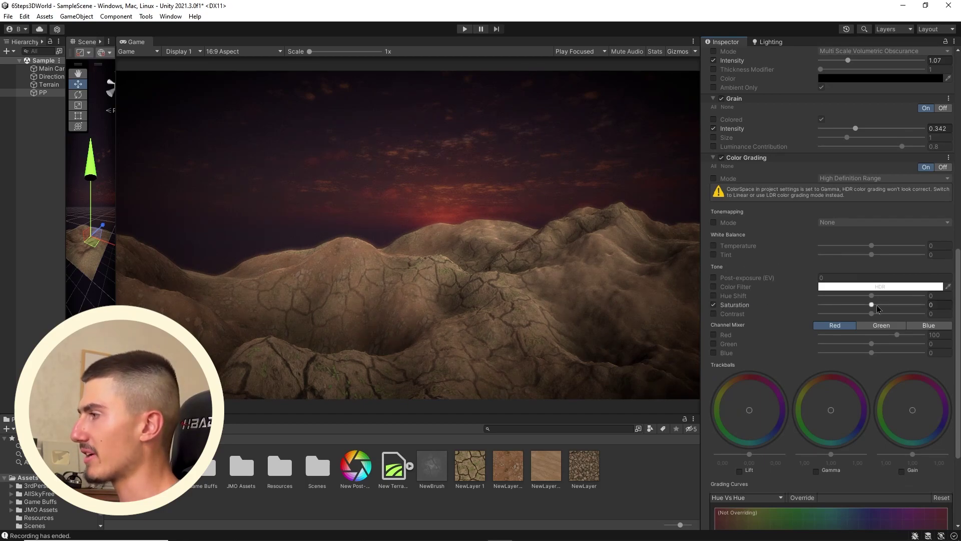
left_click_drag(877, 306, 883, 307)
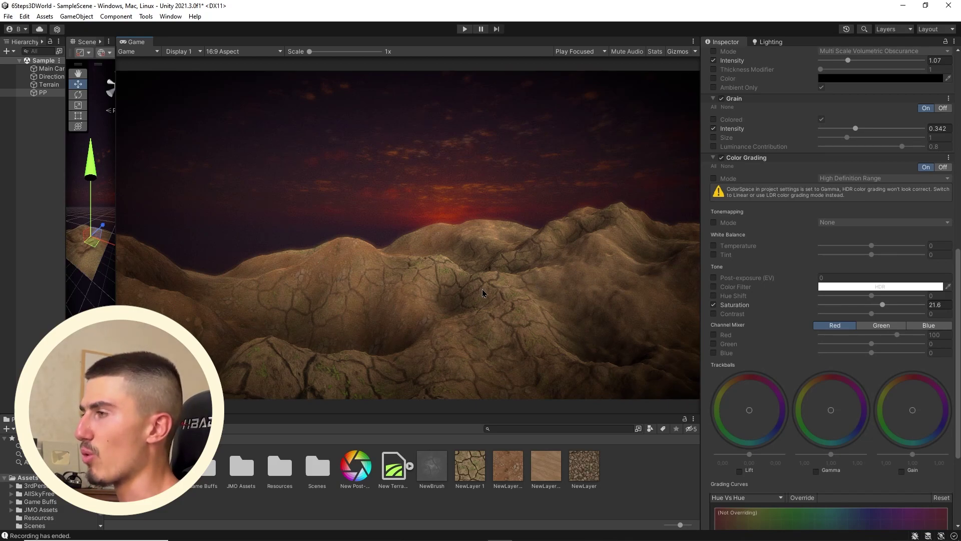
Set the Color Grading contrast to 7.9 and compare the scene with the effect off and on
left_click(714, 314)
left_click_drag(872, 314, 877, 318)
key("ctrl+z")
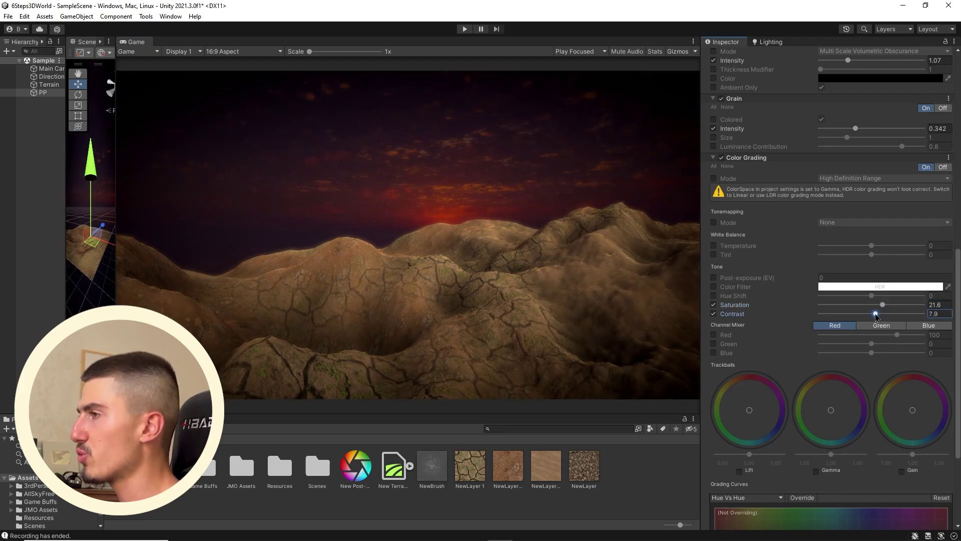
left_click(487, 336)
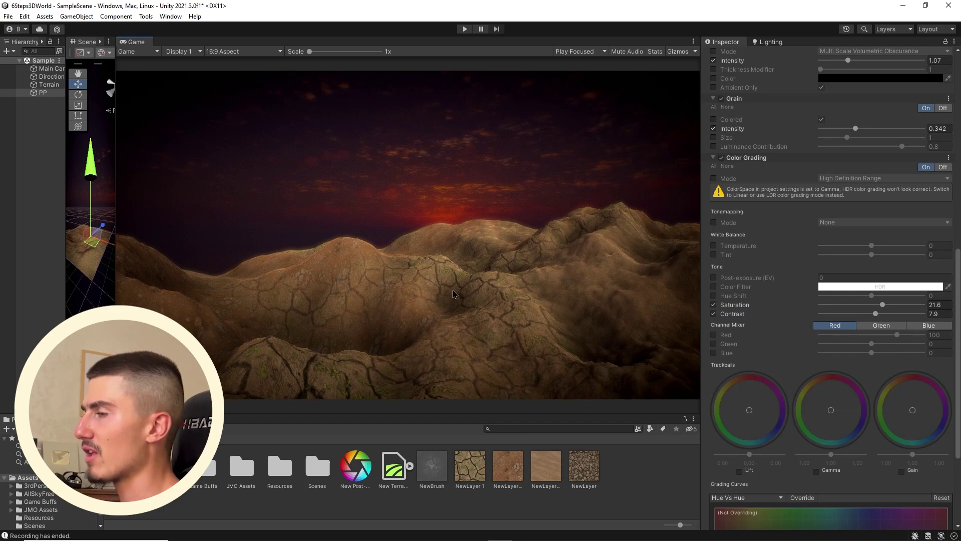
left_click(721, 158)
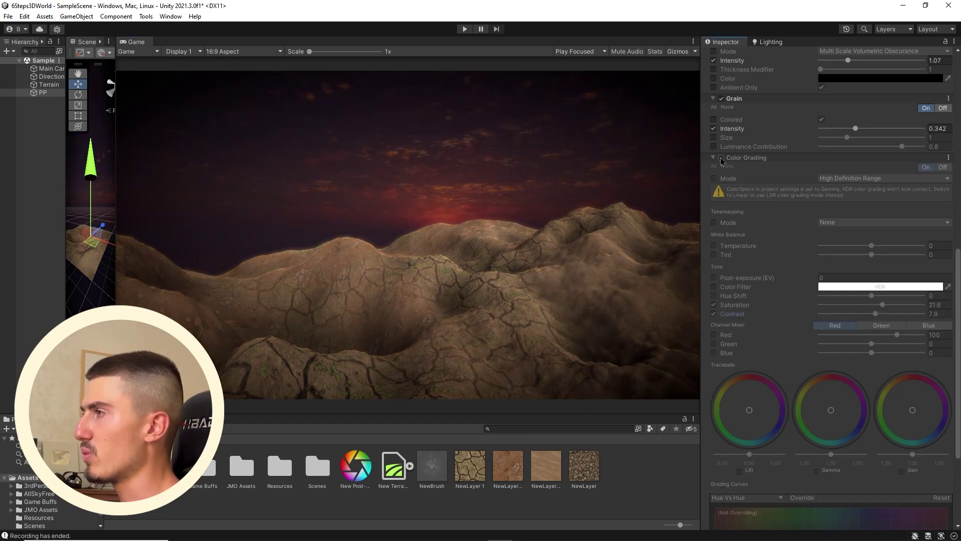
left_click(721, 158)
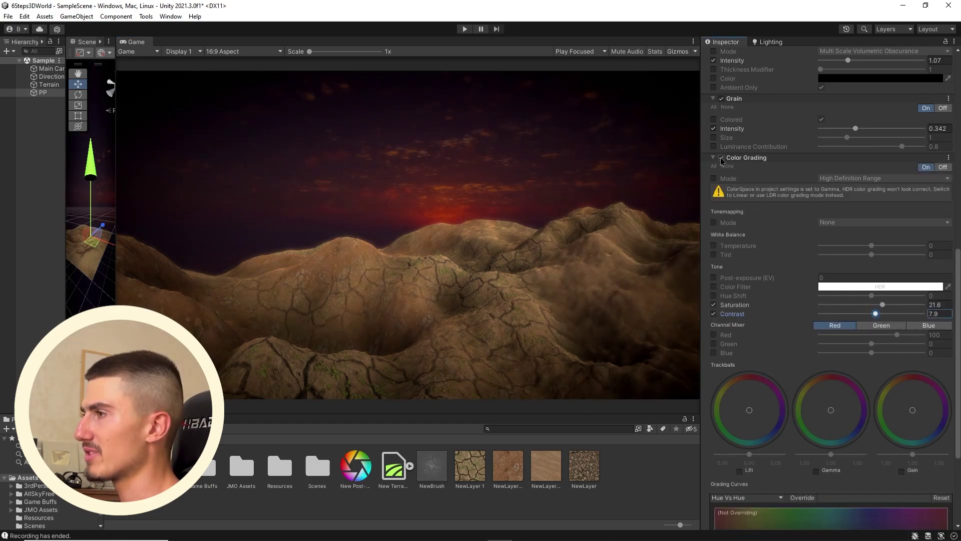
Add a Chromatic Aberration effect to the PP volume with intensity 0.192 and check it in the Game view
scroll(857, 291, "down", 2)
scroll(775, 140, "down", 4)
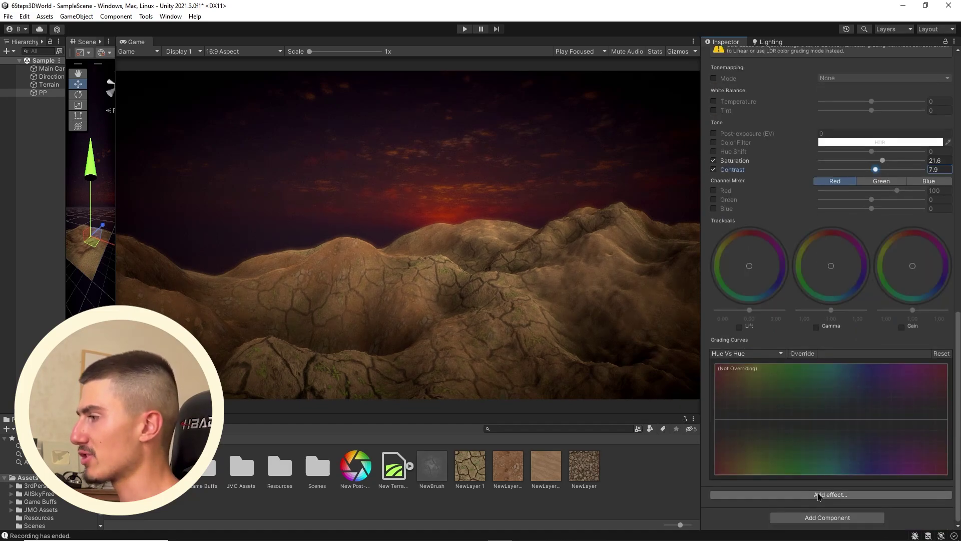
left_click(750, 483)
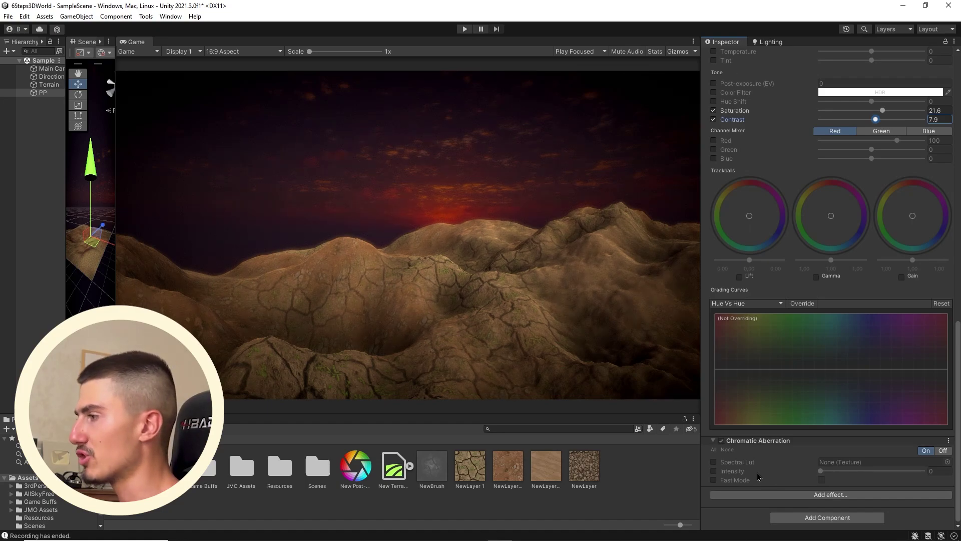
left_click(713, 471)
left_click(839, 471)
left_click_drag(844, 484, 844, 484)
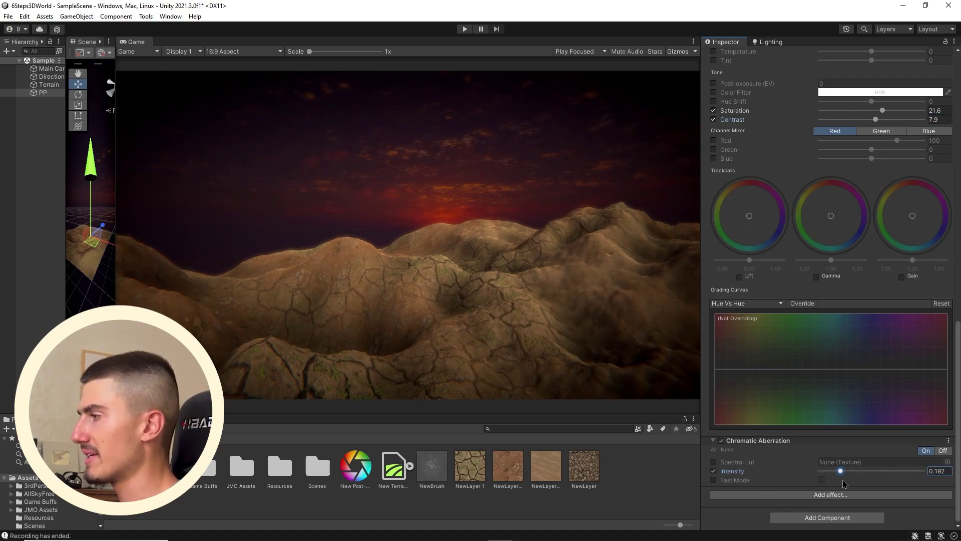
left_click(500, 269)
key("shift+space")
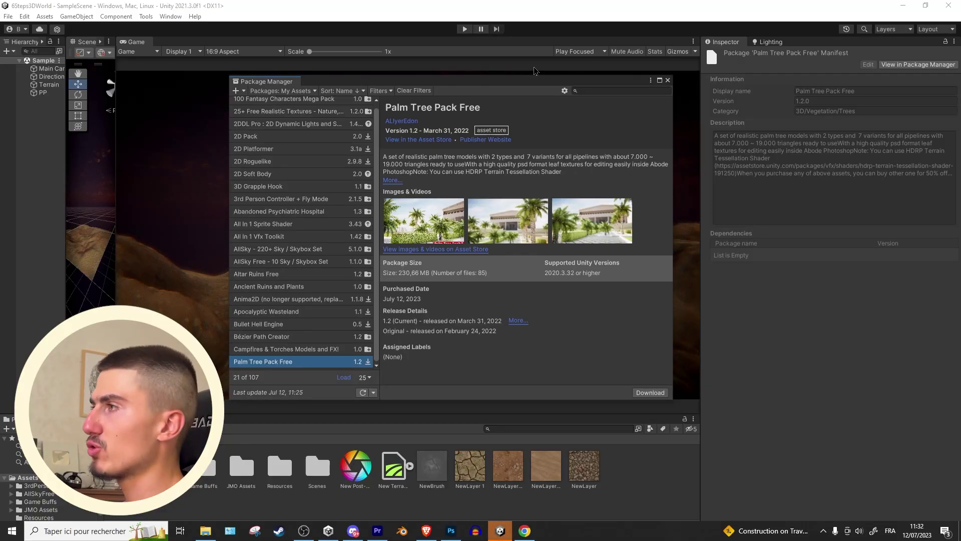
View the Palm Tree Pack Free page in the Asset Store and download the package in Unity's Package Manager
left_click_drag(472, 82, 653, 427)
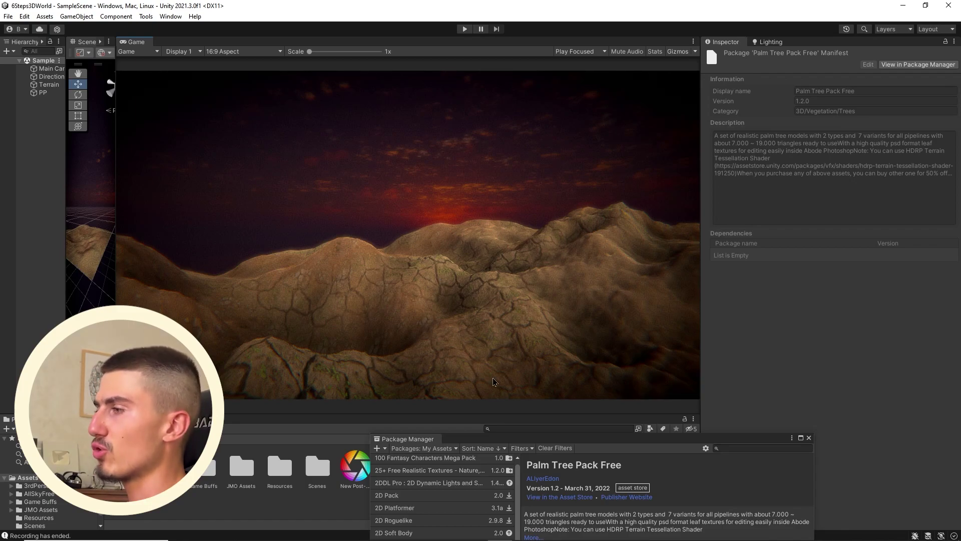
left_click_drag(503, 439, 436, 142)
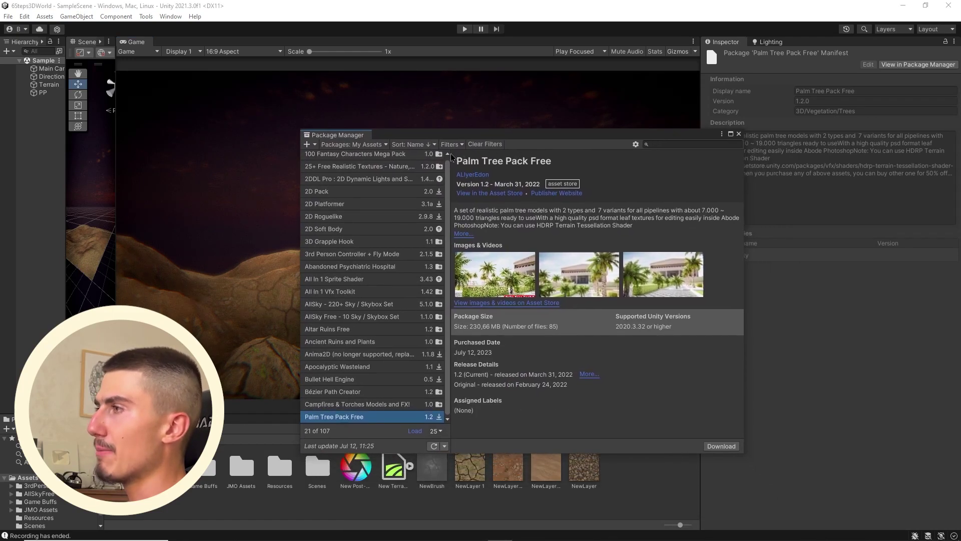
left_click(525, 531)
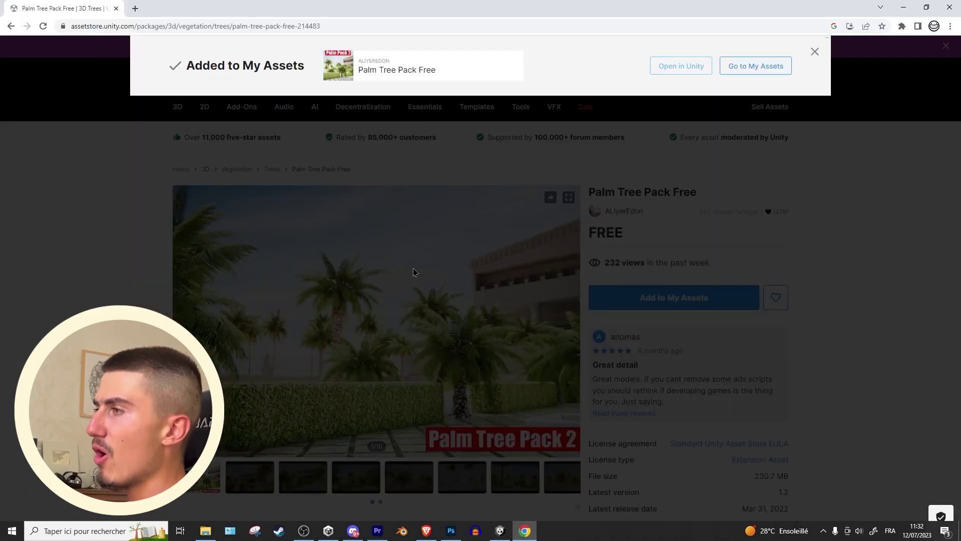
left_click(97, 238)
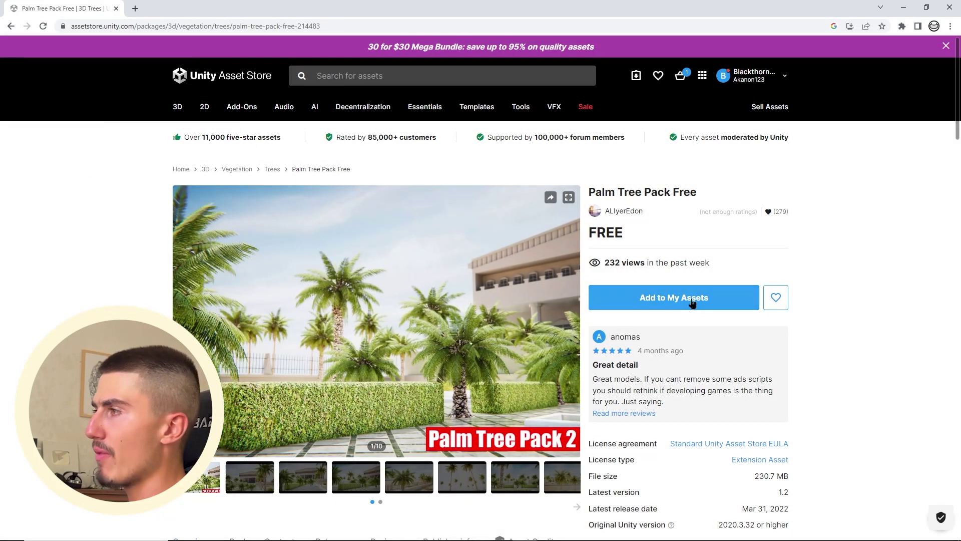
left_click(901, 6)
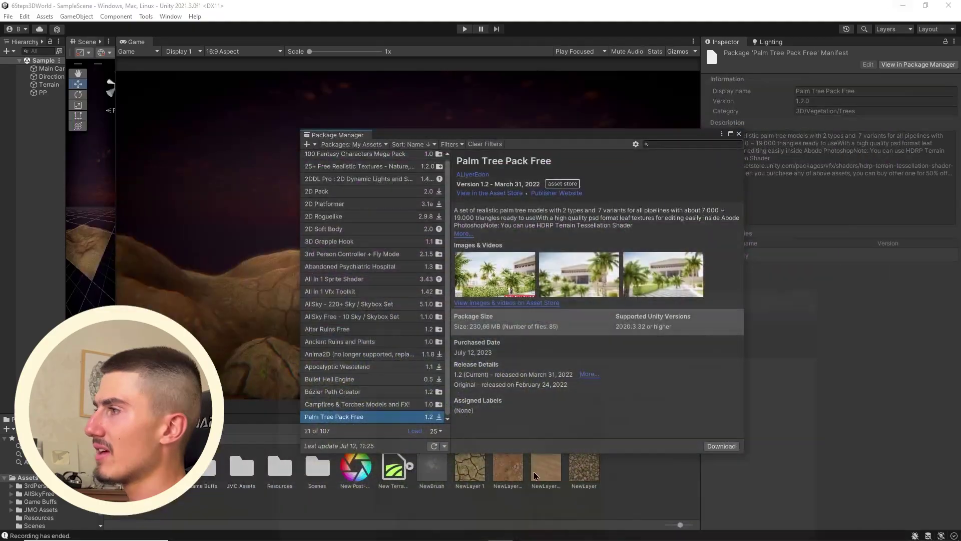
left_click(724, 446)
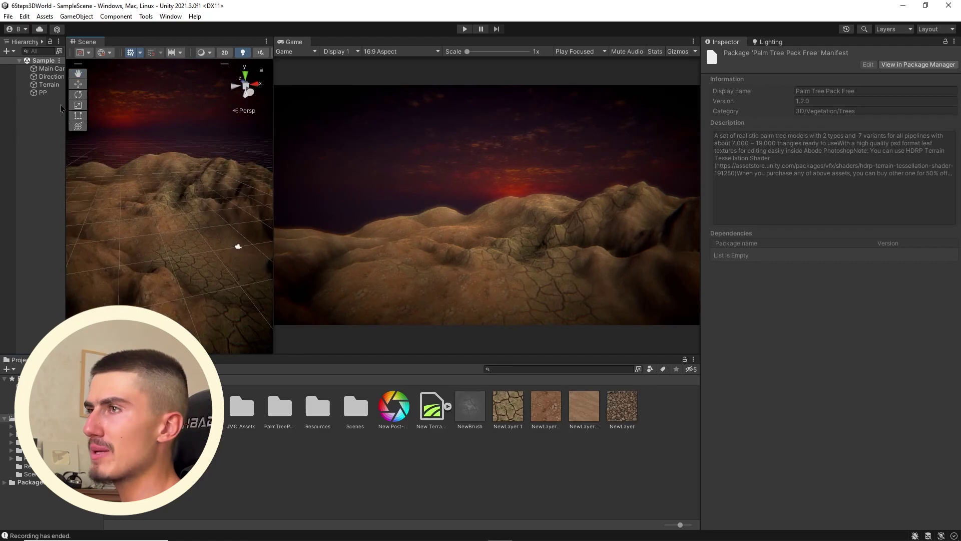
Select the Terrain object and activate its Paint Trees tool
left_click_drag(66, 105, 79, 105)
left_click(50, 84)
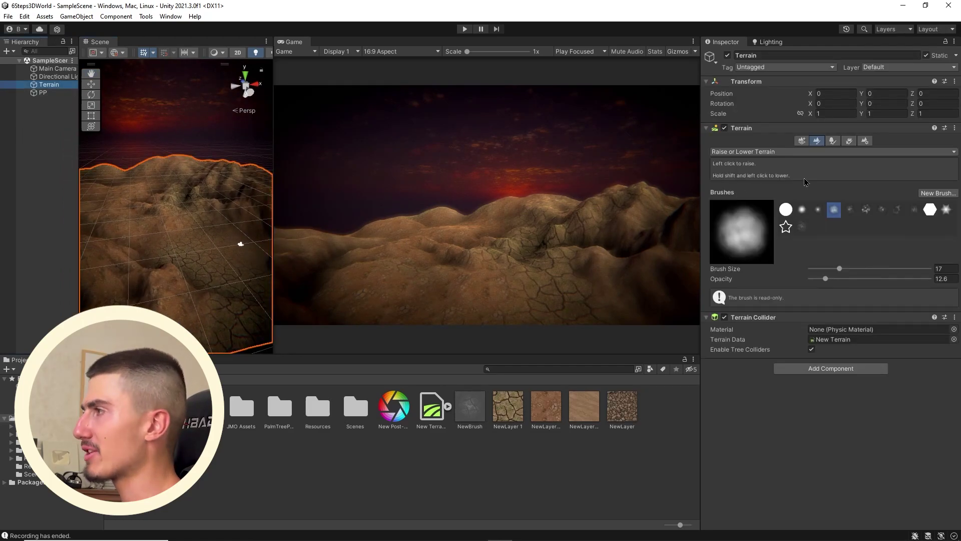
left_click(762, 152)
left_click(802, 141)
left_click(836, 143)
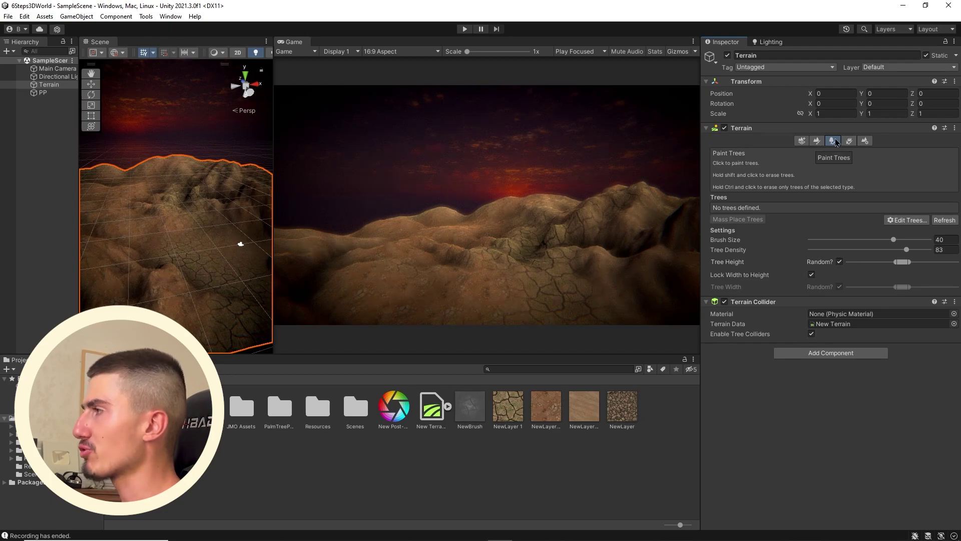
Add the Palm_1_1 prefab from PalmTreePack's Prefabs/1 folder as a paintable tree on the terrain
left_click(923, 220)
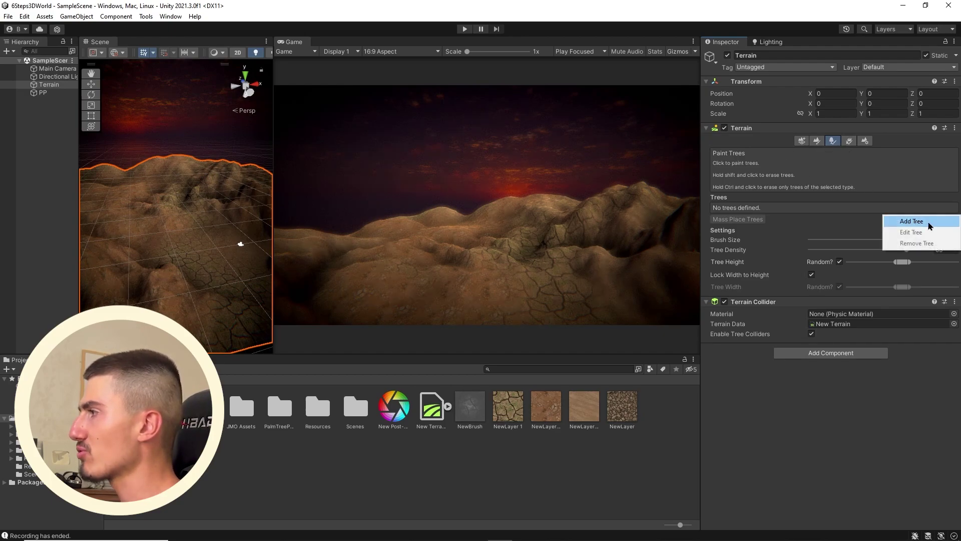
left_click(912, 221)
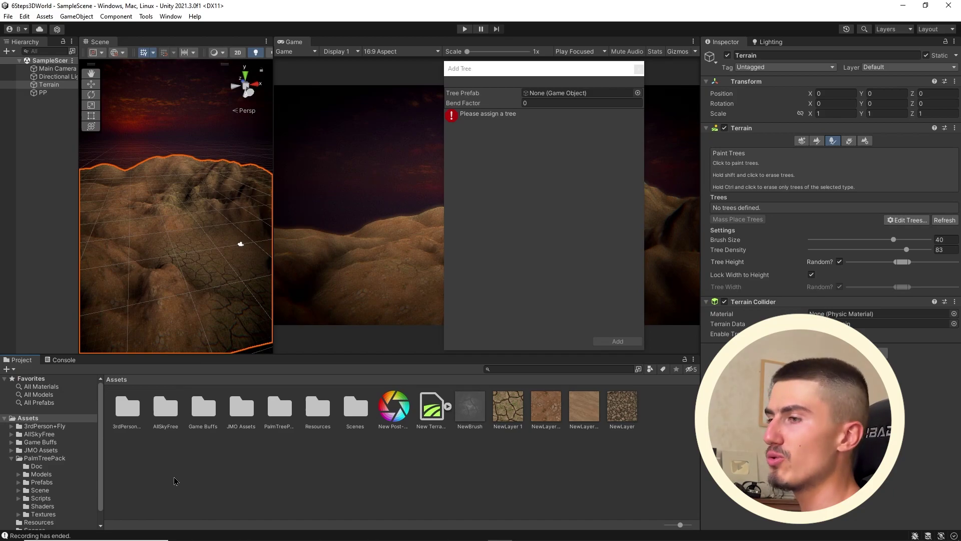
left_click(35, 482)
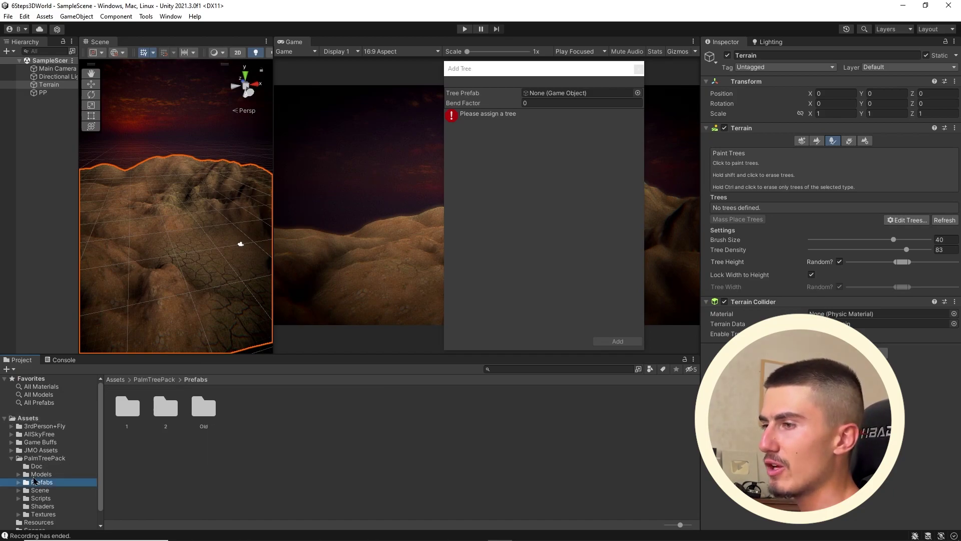
left_click(19, 482)
left_click(59, 489)
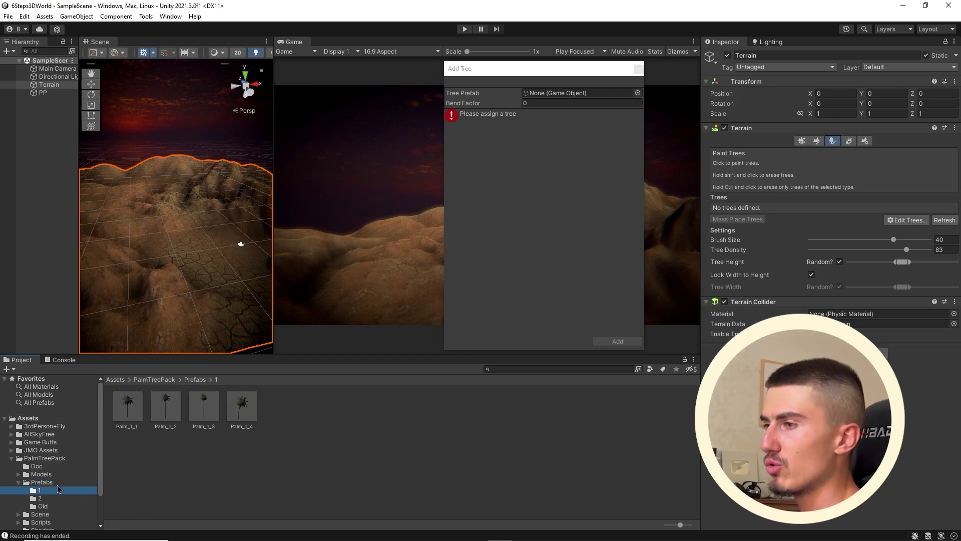
left_click(564, 243)
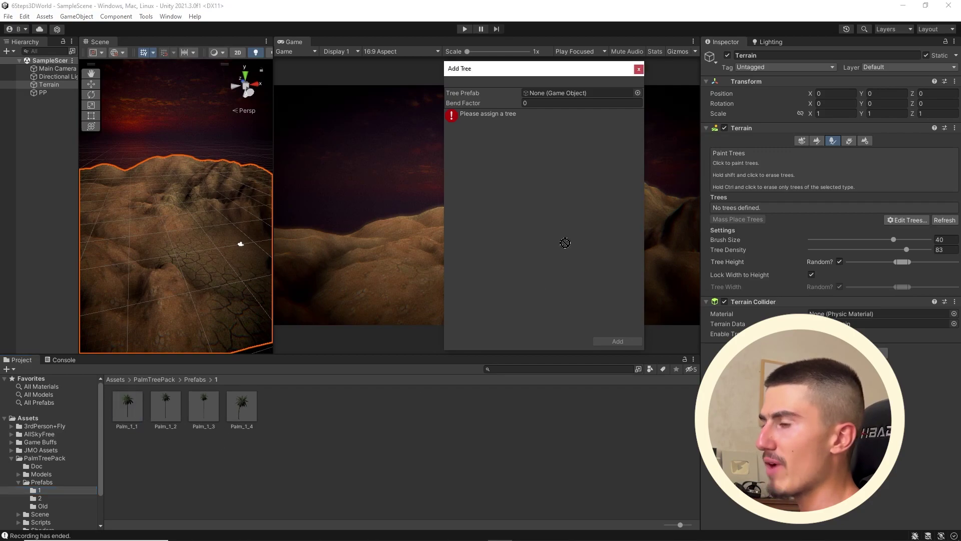
left_click_drag(565, 242, 570, 74)
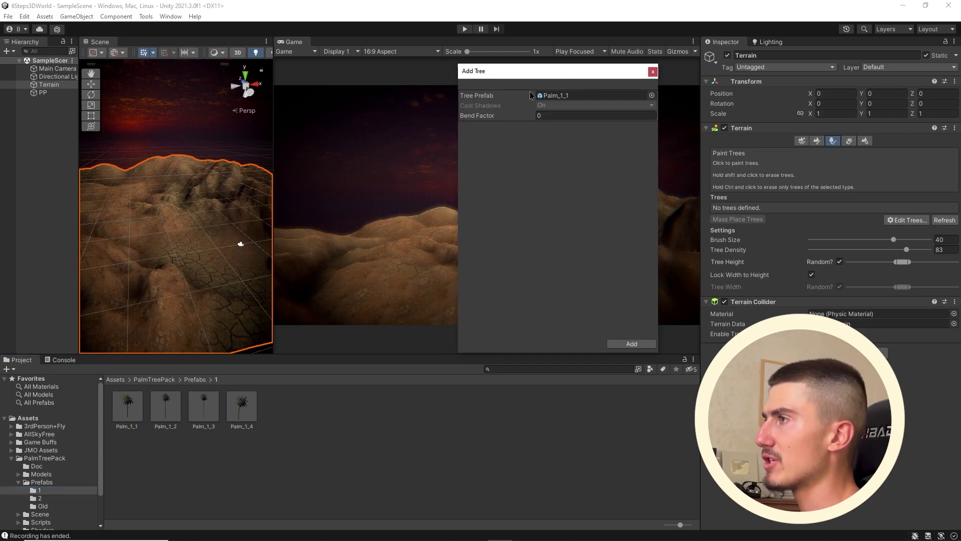
left_click(621, 344)
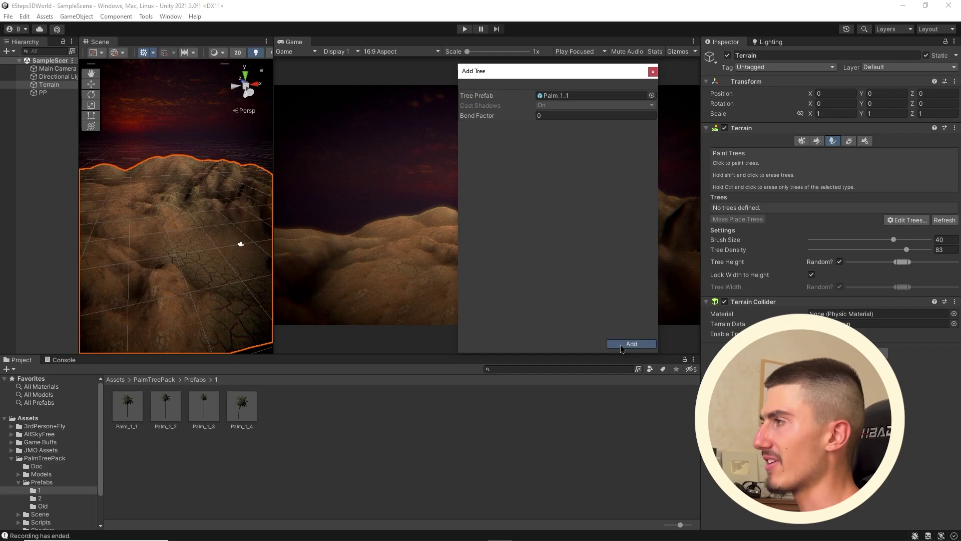
Plant a single Palm_1_1 tree in front of the camera with brush size 2.9 and check it in the Game view
left_click_drag(170, 239, 194, 265, "alt")
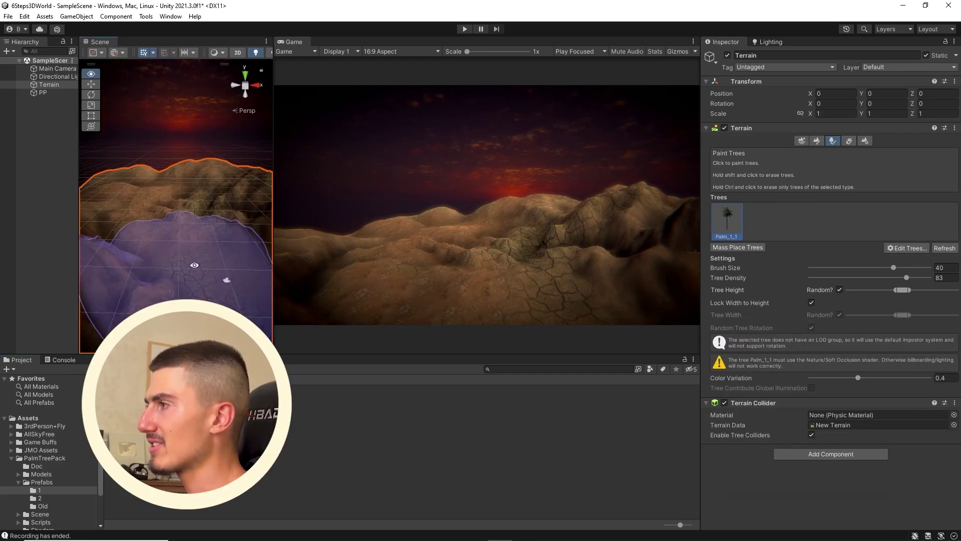
left_click_drag(273, 217, 384, 212)
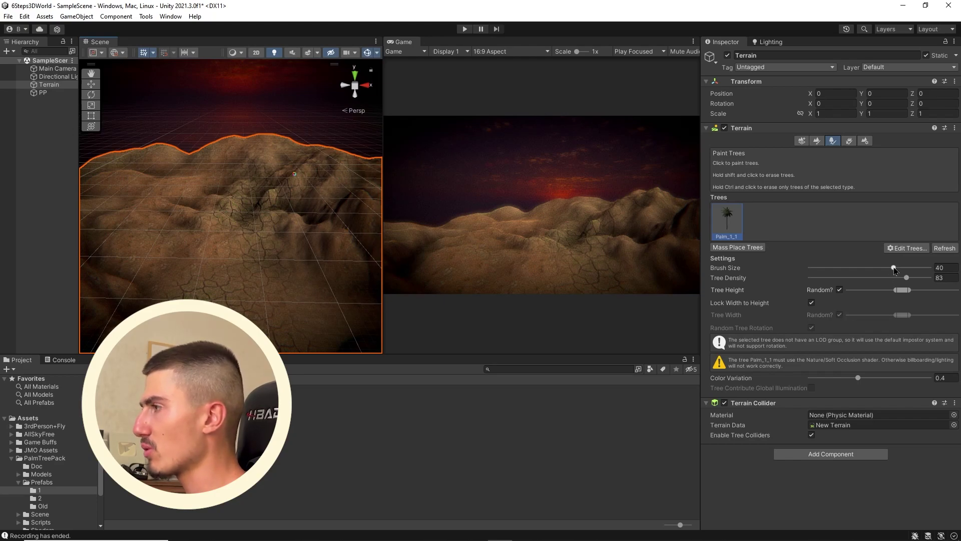
left_click_drag(895, 269, 828, 268)
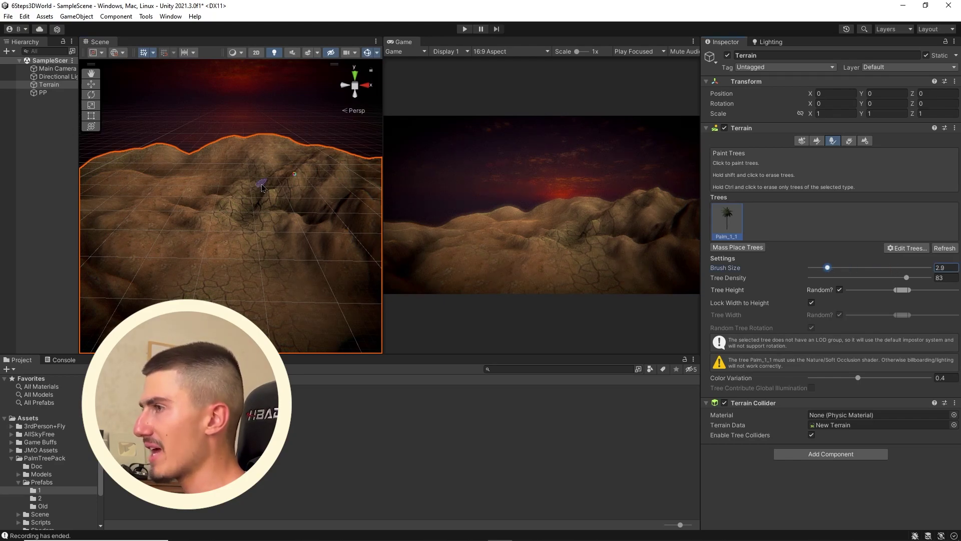
scroll(257, 200, "up", 3)
left_click(252, 251)
mouse_move(267, 273)
left_mouse_down("alt")
mouse_move(276, 254)
mouse_move(232, 217)
mouse_move(257, 214)
mouse_move(310, 272)
mouse_move(281, 258)
left_mouse_up("alt")
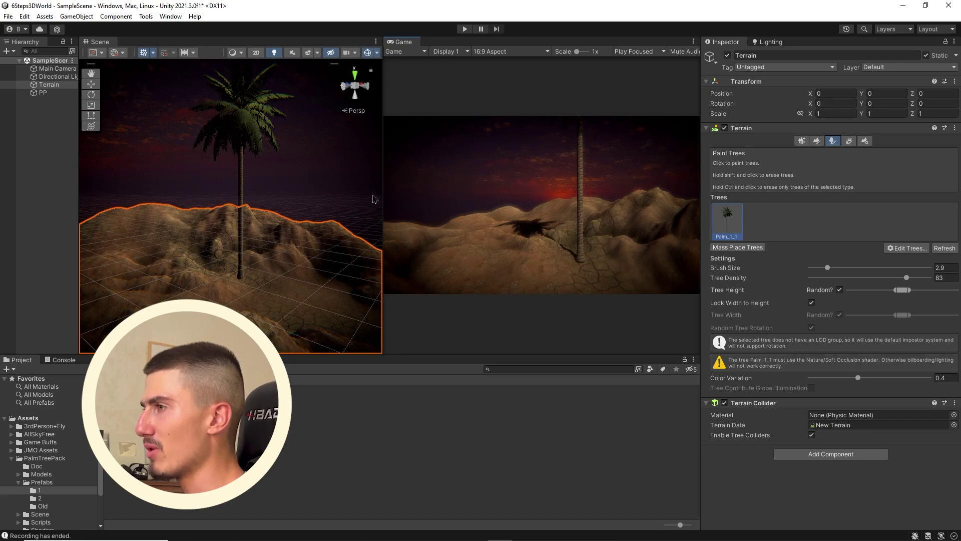
left_click_drag(383, 189, 356, 181)
key("shift+space")
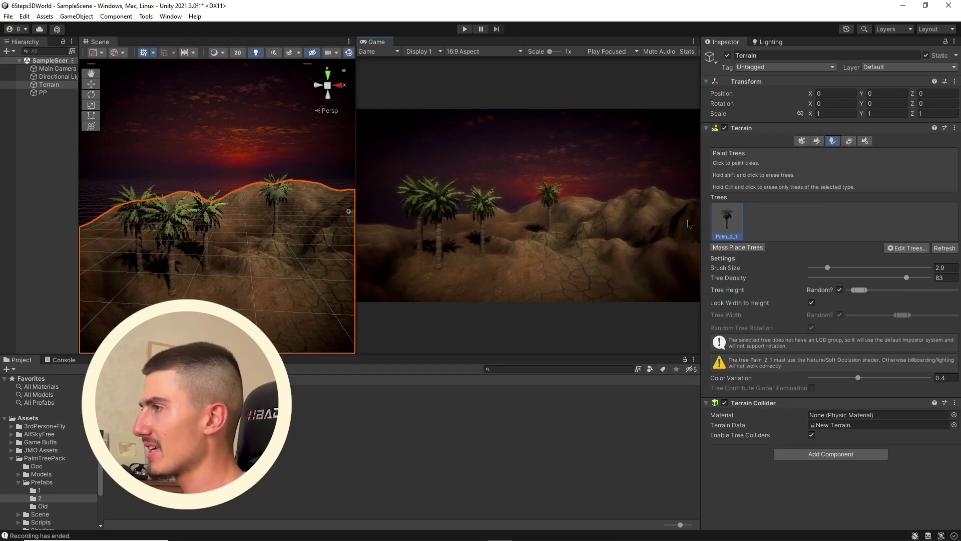
Paint a group of Palm_2_1 trees over the middle of the terrain with brush size 14.6, and erase the placed trees
left_click(864, 268)
left_click_drag(306, 229, 320, 264, "alt")
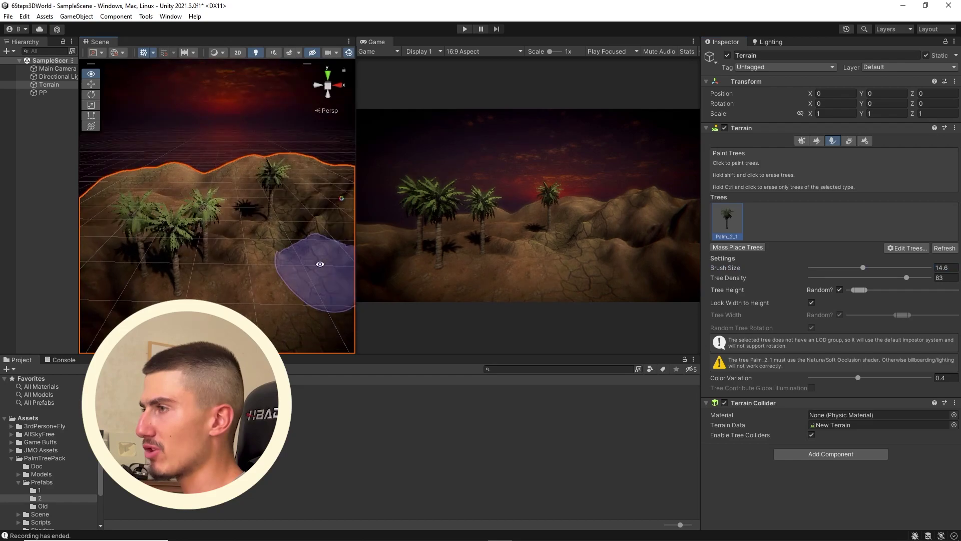
middle_click_drag(320, 263, 260, 262)
left_click(267, 251)
mouse_move(254, 287)
left_mouse_down("alt")
mouse_move(248, 294)
mouse_move(317, 380)
mouse_move(238, 215)
mouse_move(270, 247)
left_mouse_up("alt")
right_click_drag(269, 248, 260, 258)
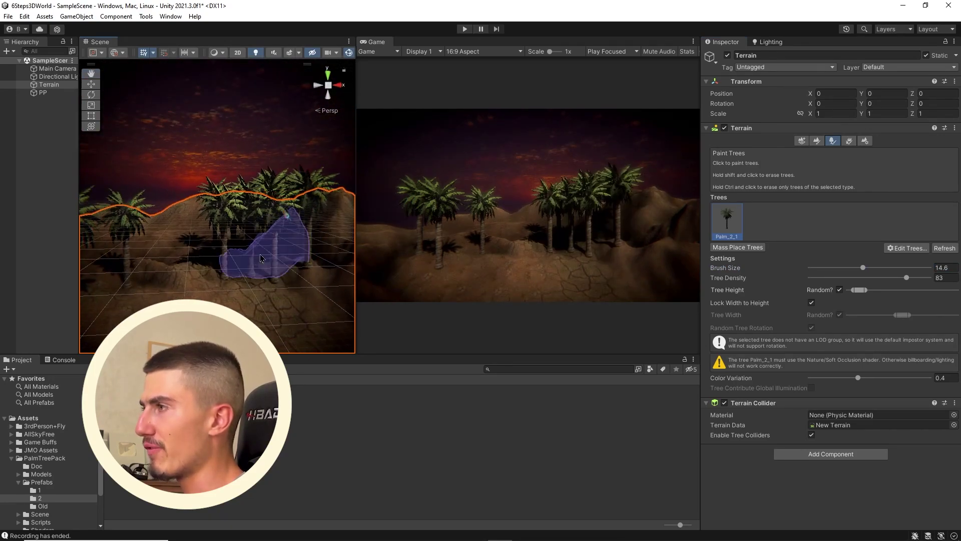
left_click_drag(231, 270, 224, 303, "alt")
left_click_drag(222, 247, 251, 245, "shift")
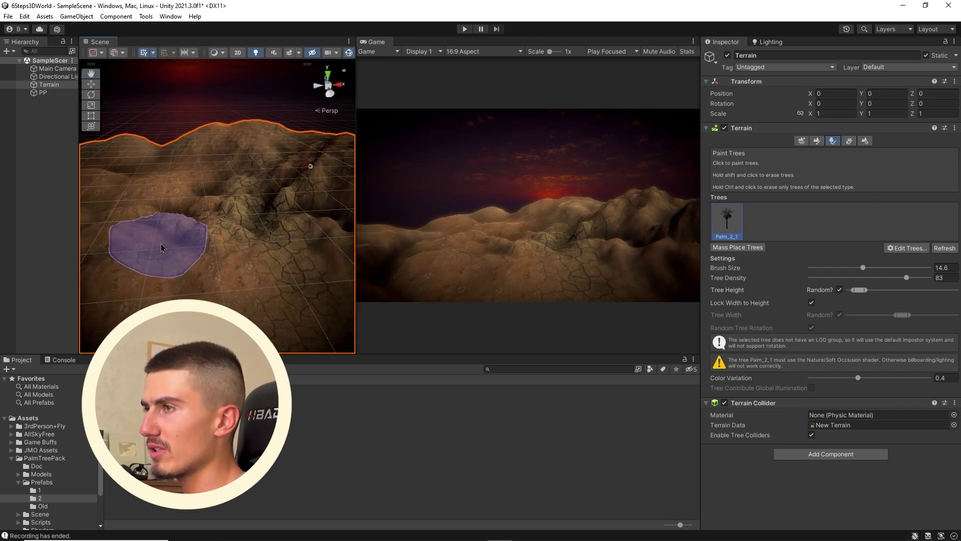
Mass place 50 Palm_2_1 trees on the terrain and check the scene in the maximized Game view
left_click(740, 247)
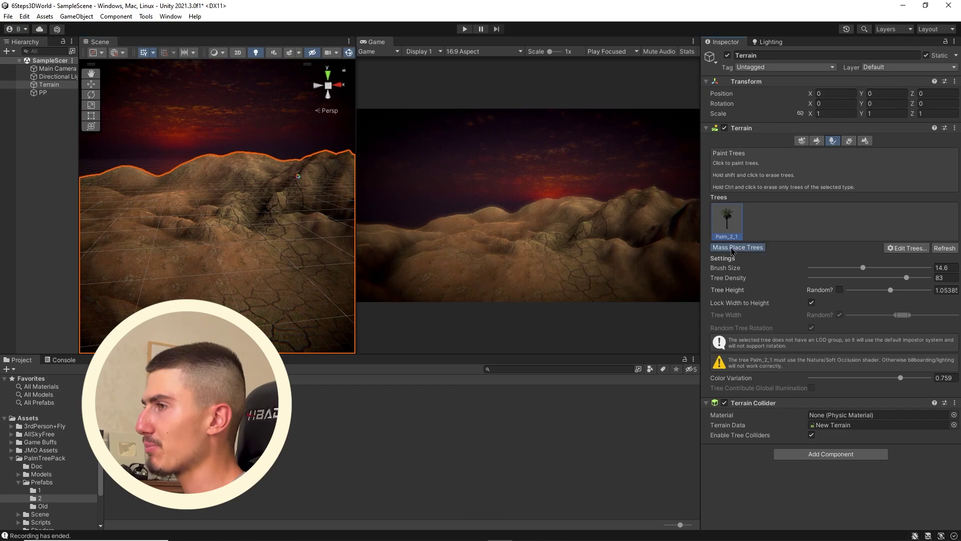
left_click(445, 204)
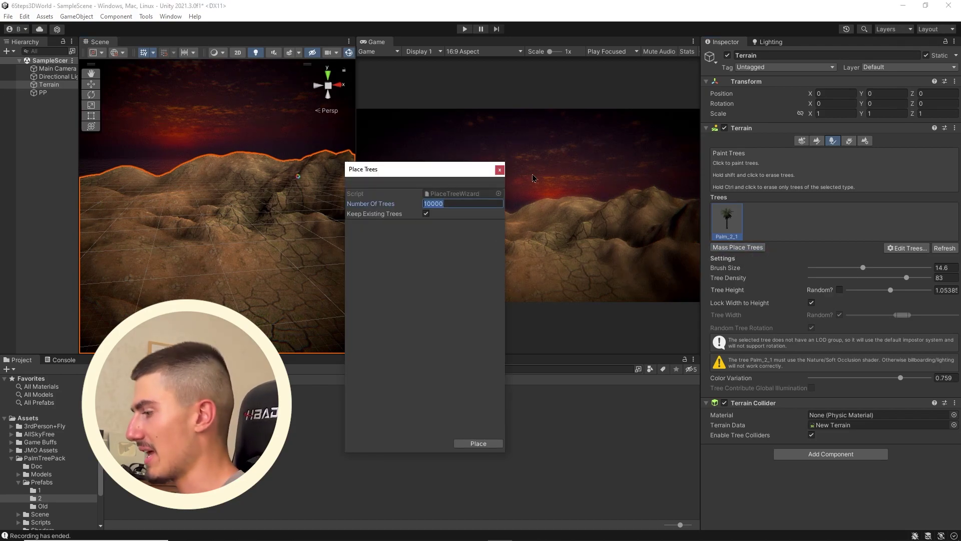
type("50")
left_click(478, 443)
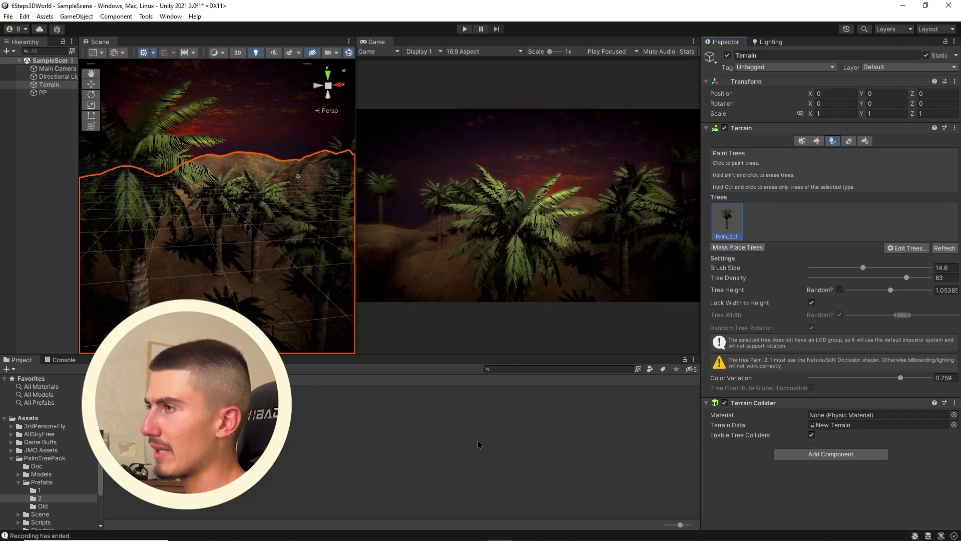
right_click_drag(265, 264, 296, 266)
left_click(437, 243)
key("shift+space")
key("shift+space")
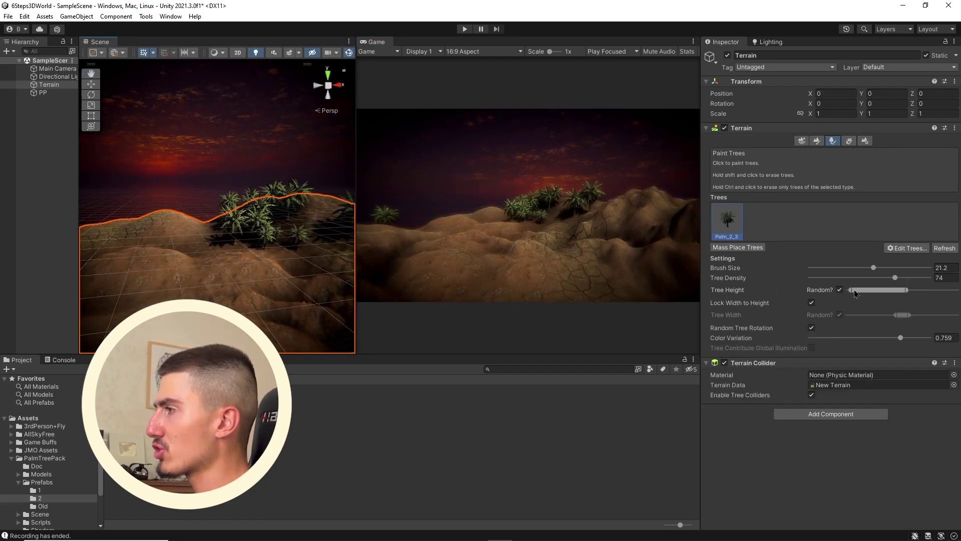
Widen the random tree height range slightly, paint Palm_2_3 trees along the back hill, and check them in the maximized Game view
mouse_move(908, 291)
left_mouse_down()
mouse_move(869, 292)
mouse_move(911, 291)
left_mouse_up()
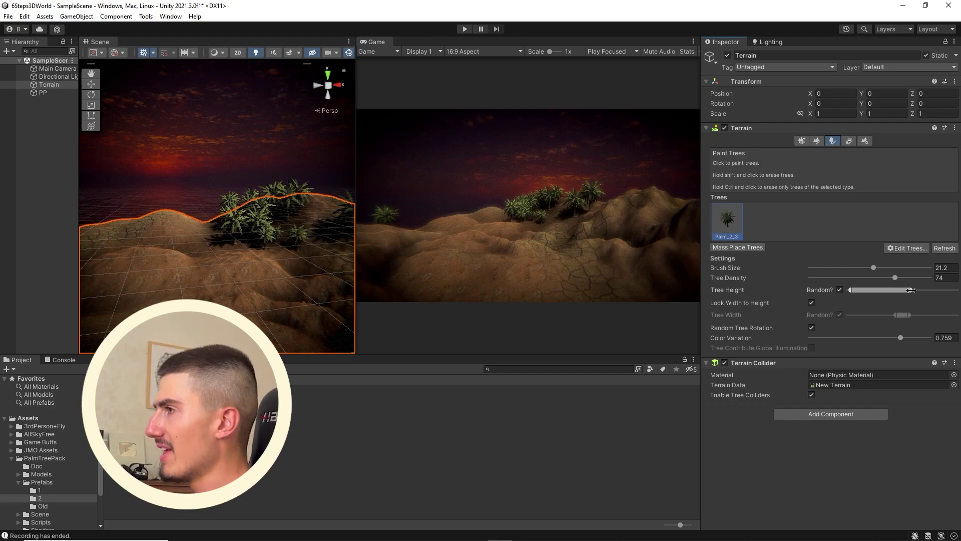
right_click_drag(140, 189, 203, 232)
left_click(182, 243)
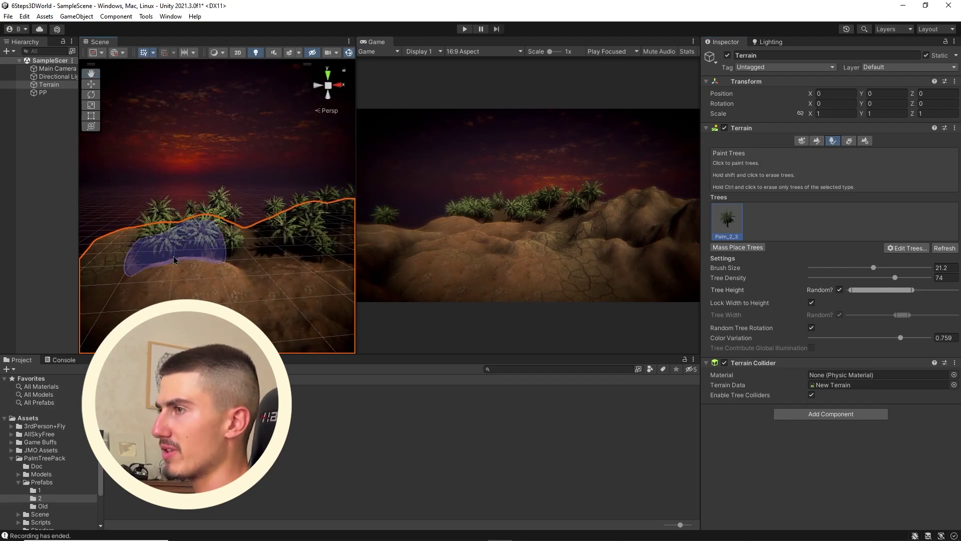
left_click(385, 304)
key("shift+space")
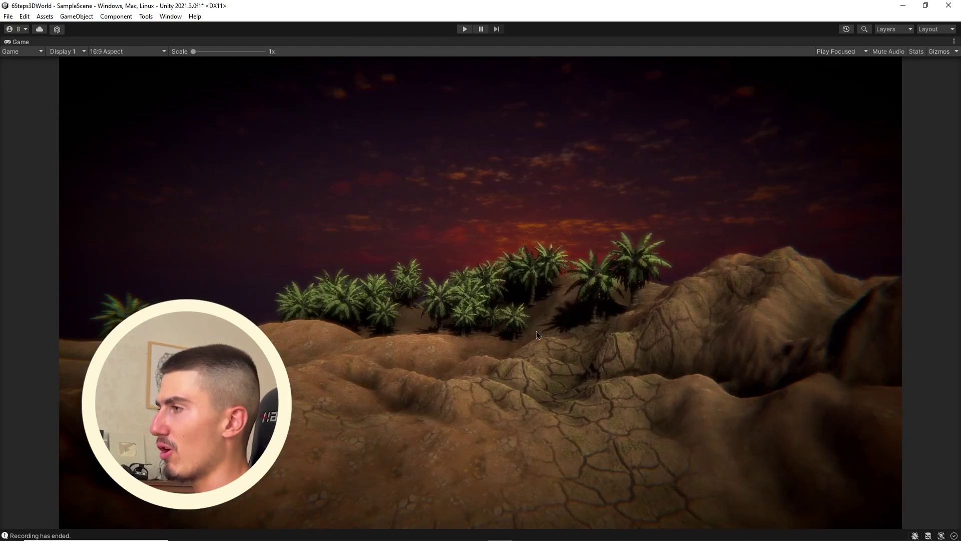
key("shift+space")
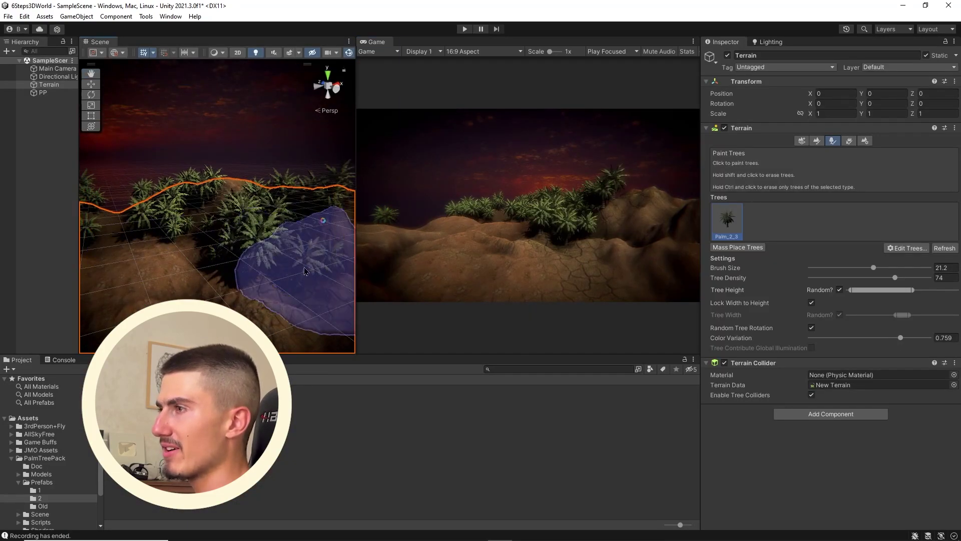
Undo the last palms painted on the central slope and paint a dense Palm_2_3 cluster on the left side of the terrain
key("ctrl+z")
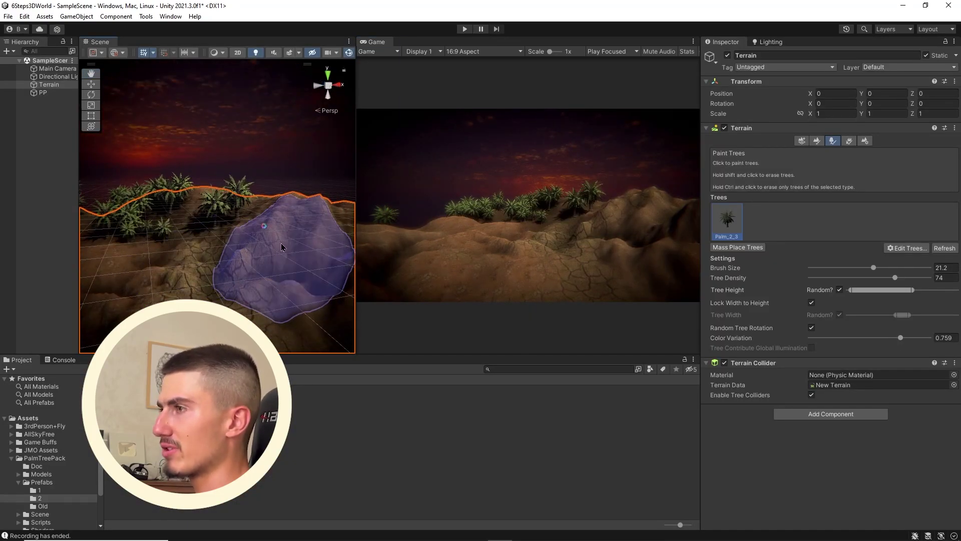
left_click_drag(301, 245, 227, 261, "alt")
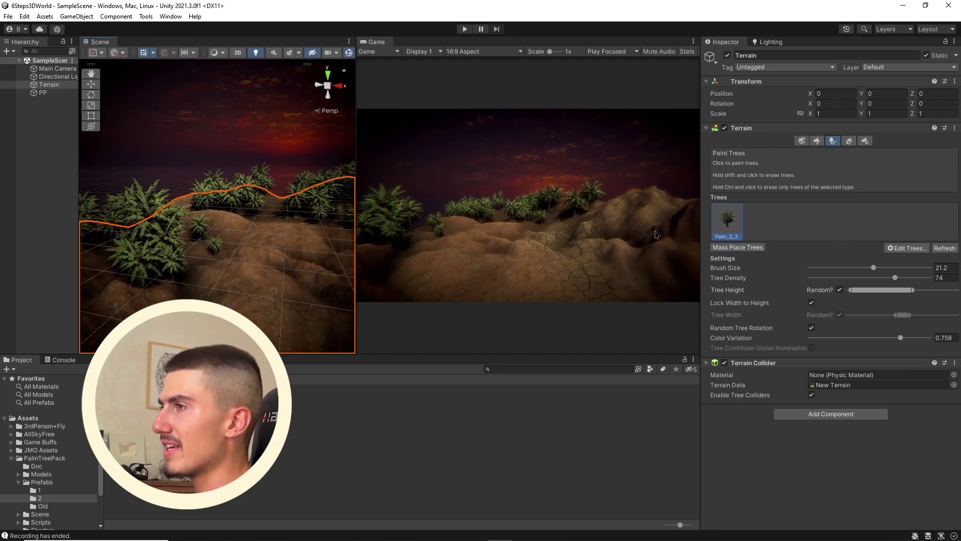
scroll(248, 256, "down", 6)
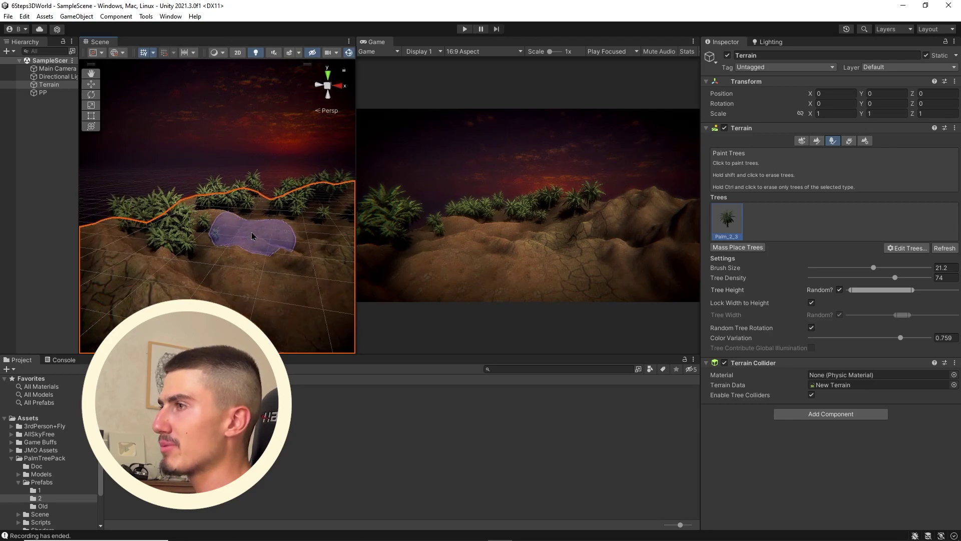
scroll(255, 249, "up", 4)
right_click_drag(245, 251, 273, 255)
middle_click_drag(273, 255, 263, 260)
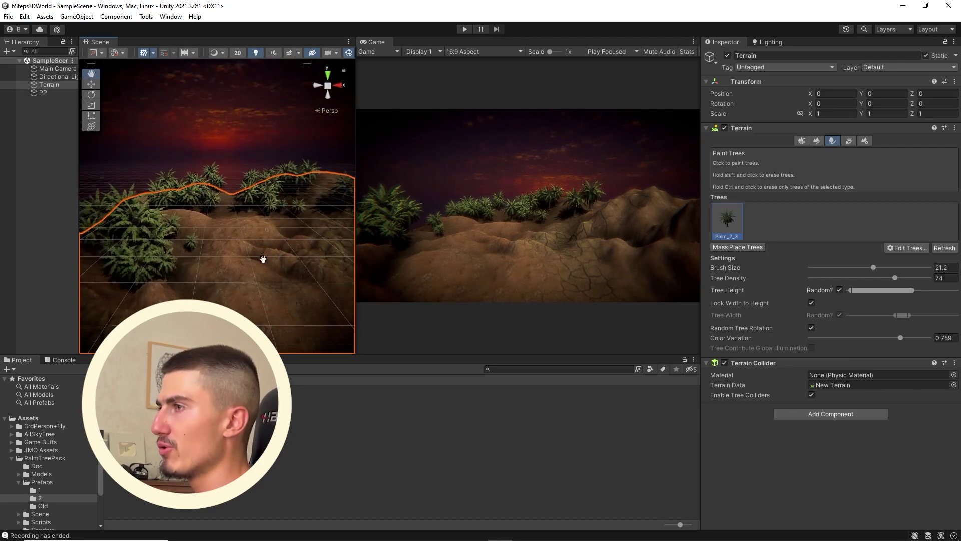
Inspect the Palm_2_3 prefab's LOD Group and expand its LOD 0, LOD 1 and LOD 2 settings
right_click_drag(264, 295, 255, 281)
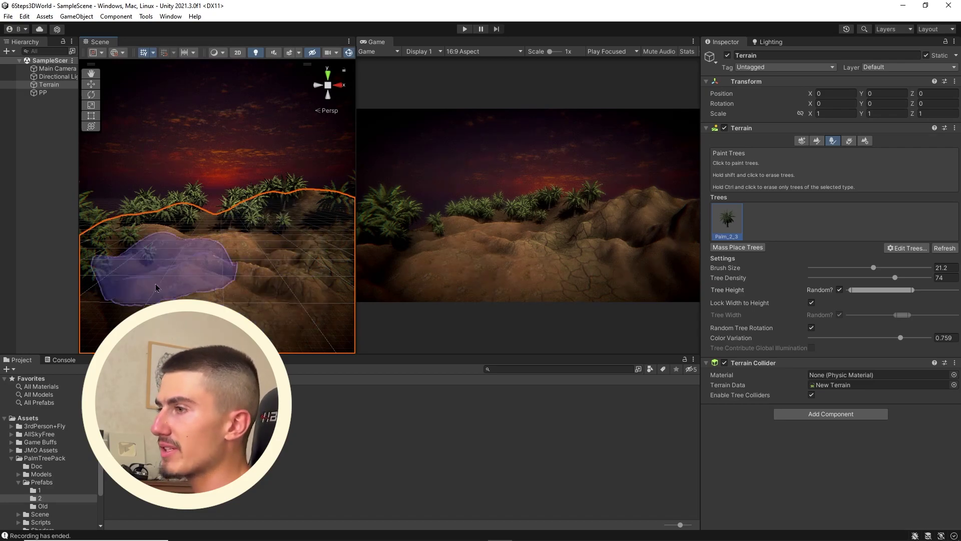
left_click(203, 408)
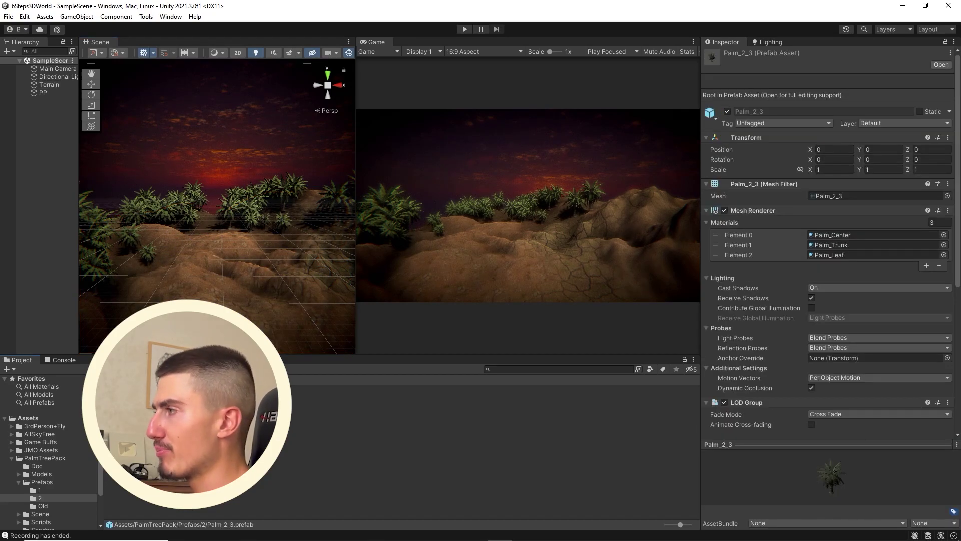
scroll(737, 167, "down", 10)
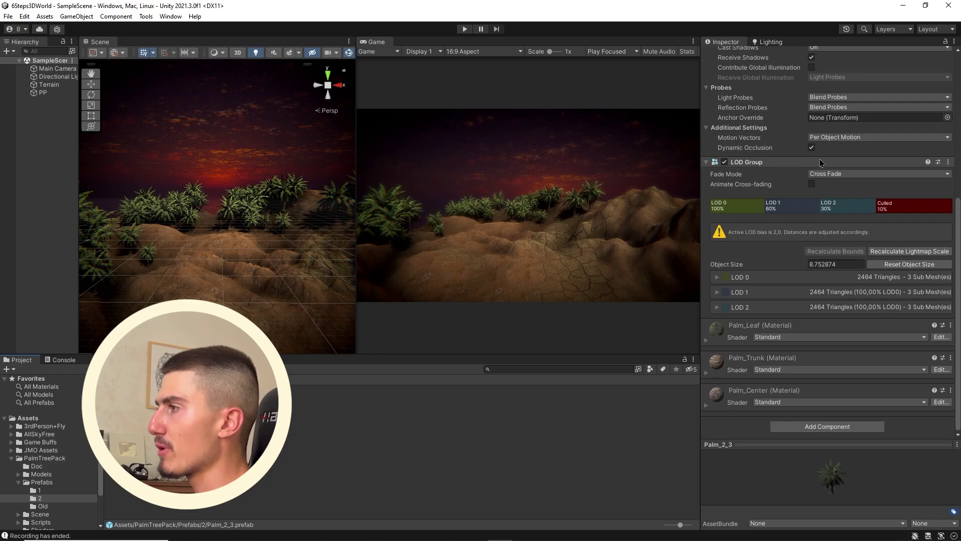
left_click(743, 276)
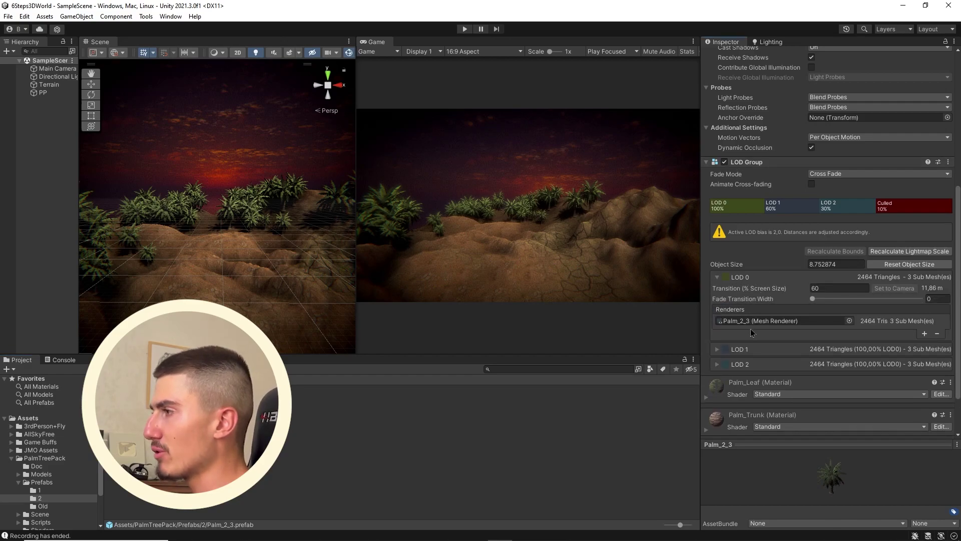
left_click(757, 349)
left_click(740, 422)
scroll(740, 422, "down", 3)
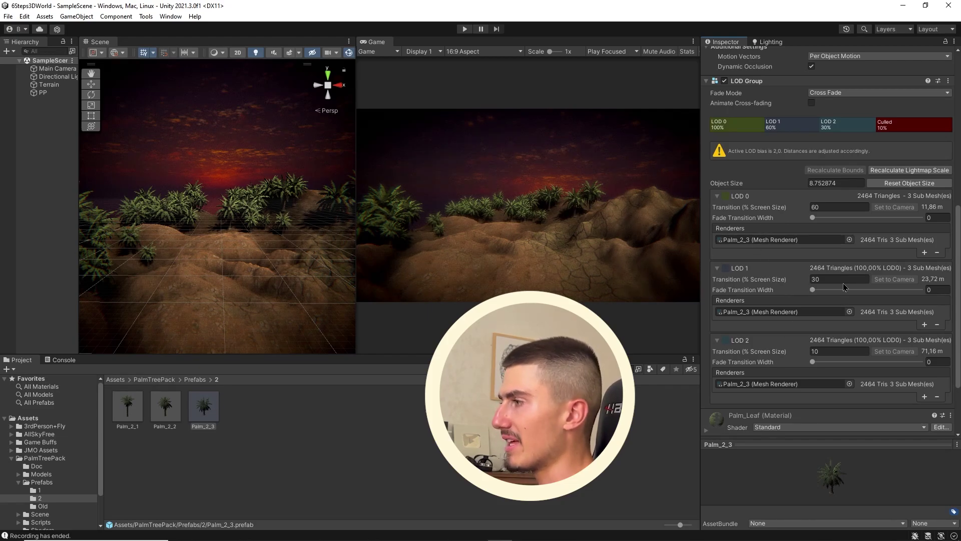
Extend LOD 2 of the Palm_2_3 prefab over the whole Culled range and check the palms from a distance
right_click_drag(240, 241, 265, 250)
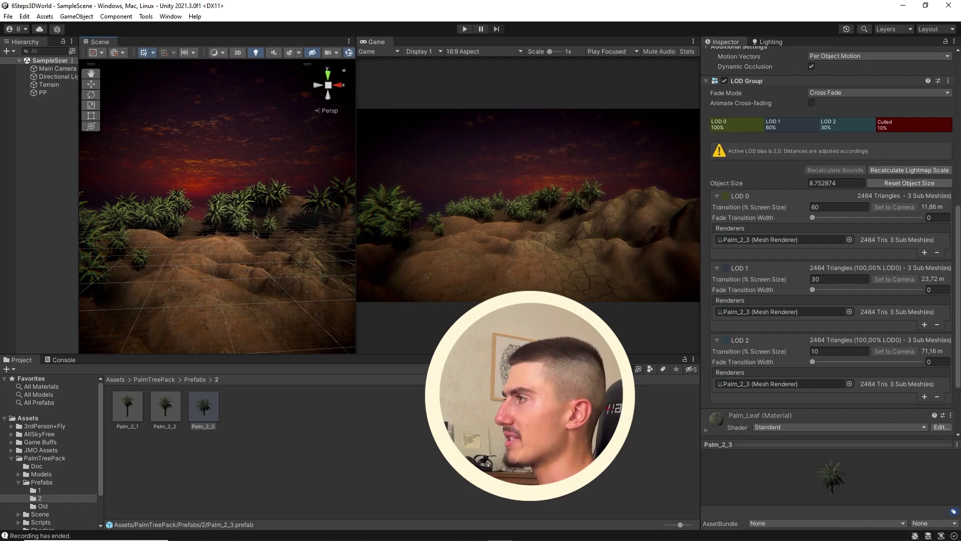
scroll(255, 234, "down", 5)
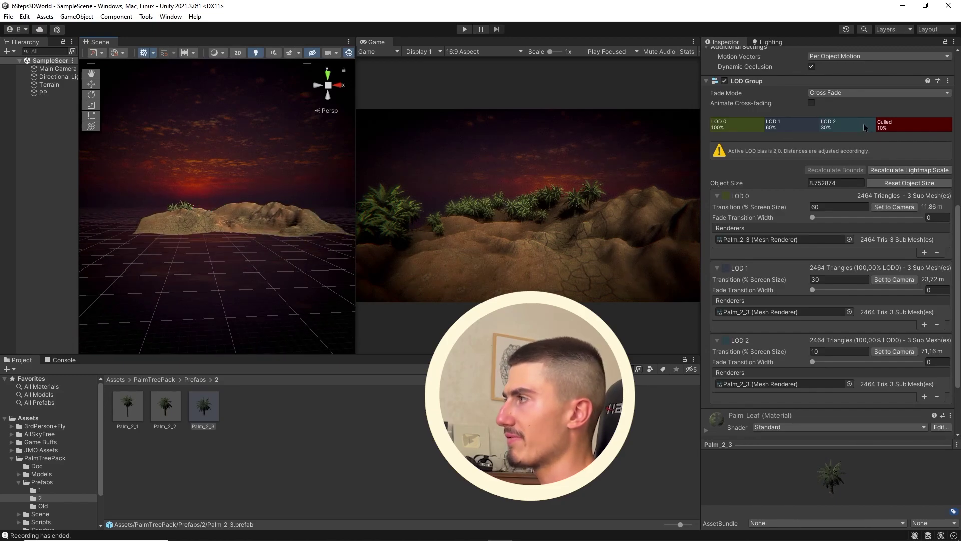
left_click_drag(874, 123, 946, 212)
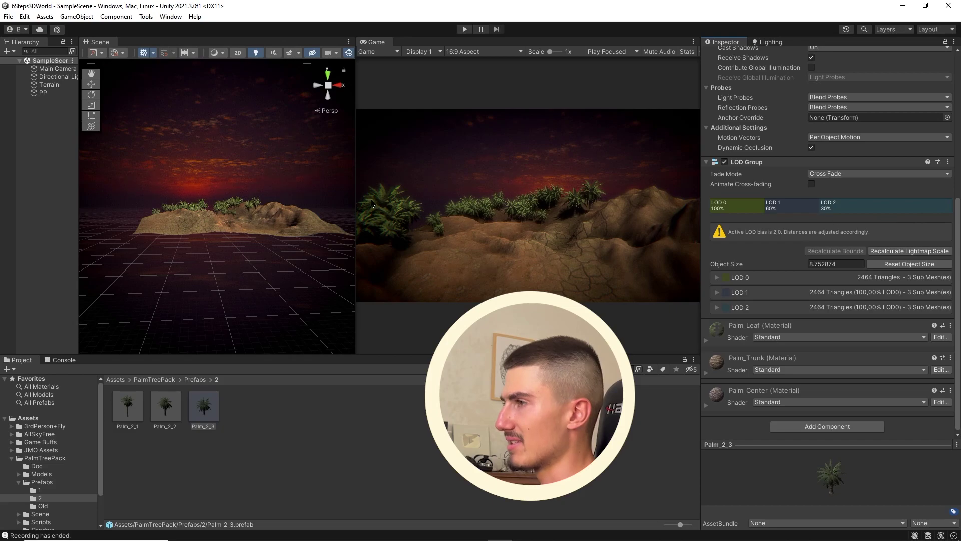
scroll(254, 219, "down", 5)
scroll(232, 230, "up", 10)
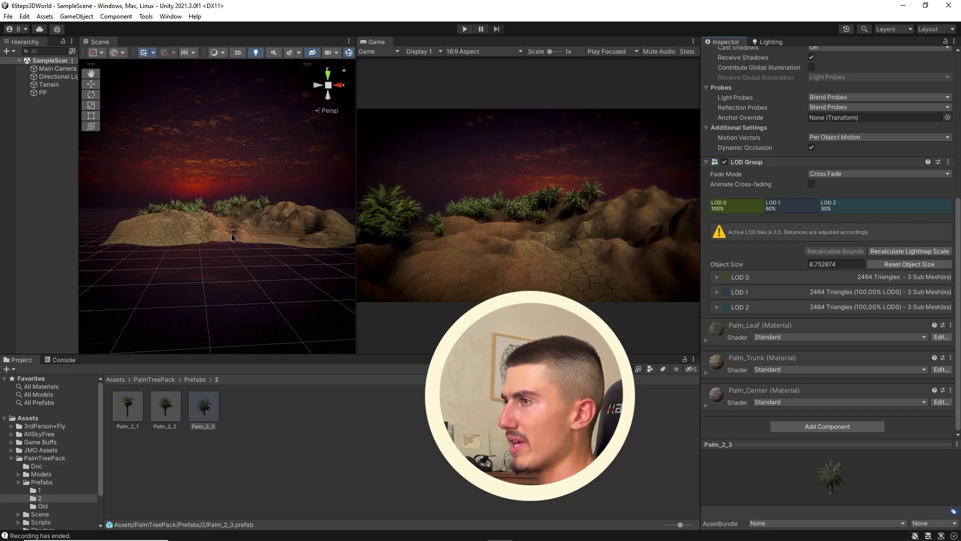
left_click_drag(232, 227, 152, 292, "alt")
right_click_drag(152, 291, 228, 235)
left_click_drag(228, 236, 247, 226, "alt")
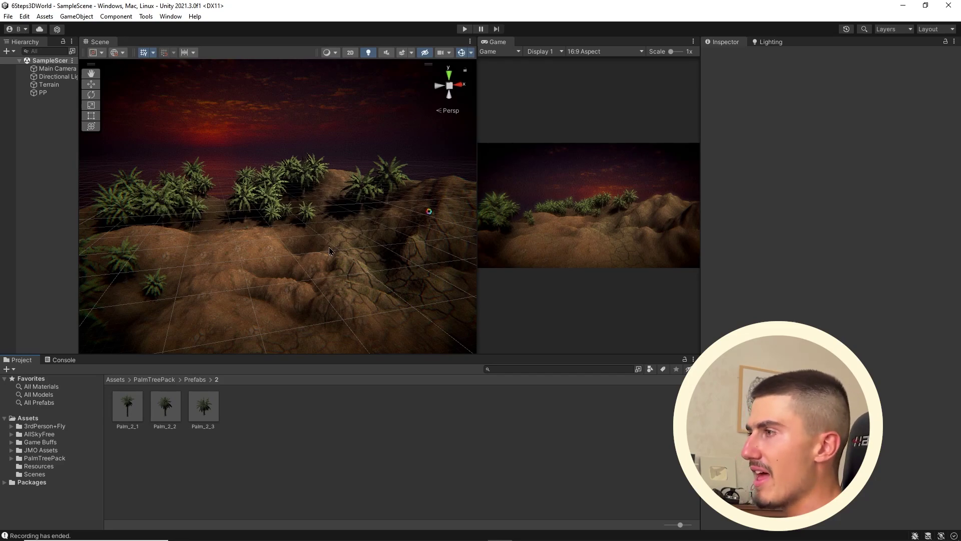
Widen the Game view by narrowing the adjacent Scene view
left_click_drag(478, 205, 432, 211)
middle_click_drag(366, 246, 359, 294)
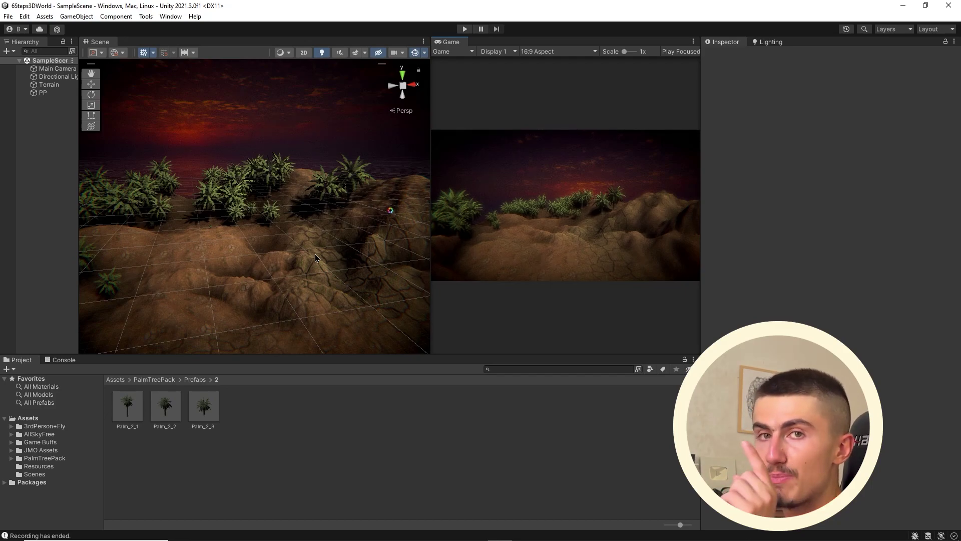
Switch to the Unity Asset Store in the browser, search for "free particles" and pick the Cartoon FX Remaster Free package
left_click(523, 531)
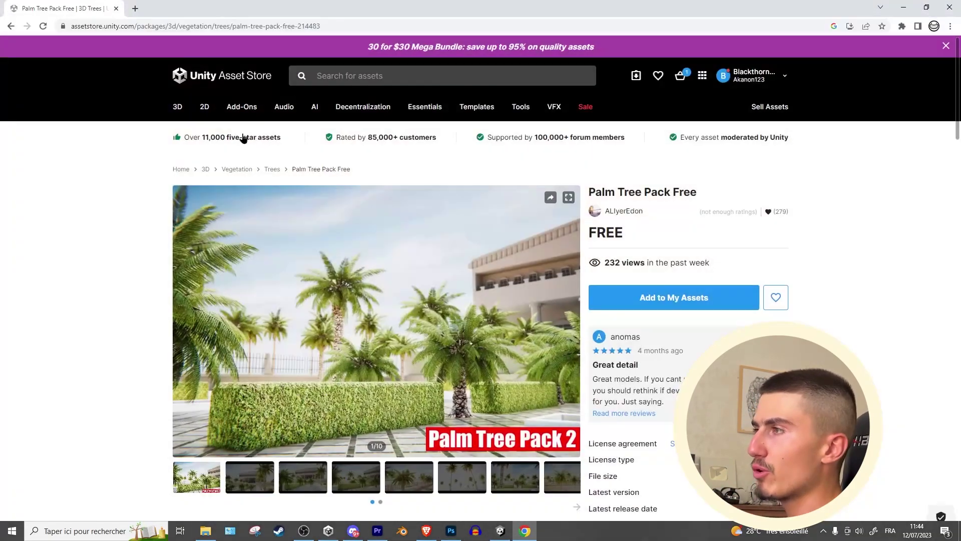
left_click(351, 75)
type("f")
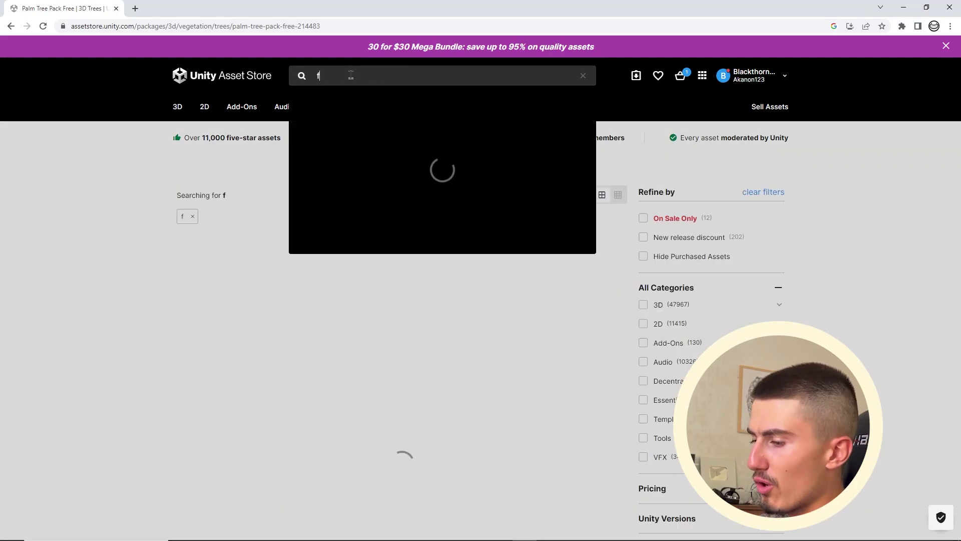
type("ree particles")
key("Return")
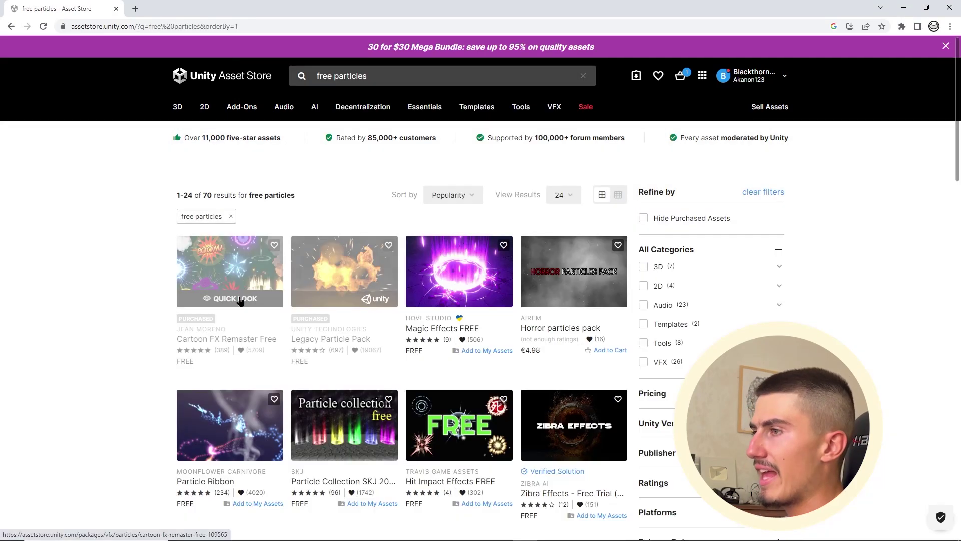
left_click(250, 243)
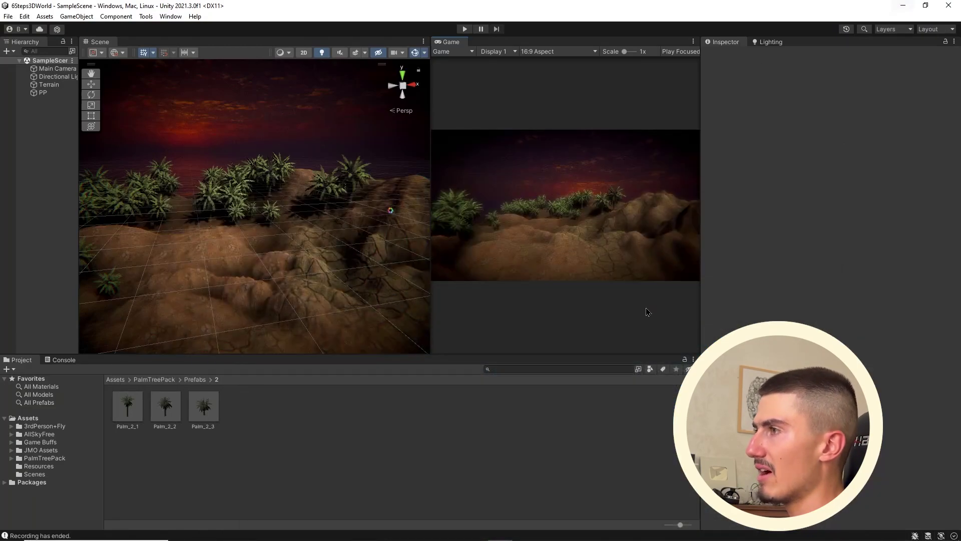
Back in Unity, open the Misc folder inside JMO Assets, Cartoon FX Remaster, CFXR Prefabs
right_click_drag(295, 264, 257, 274)
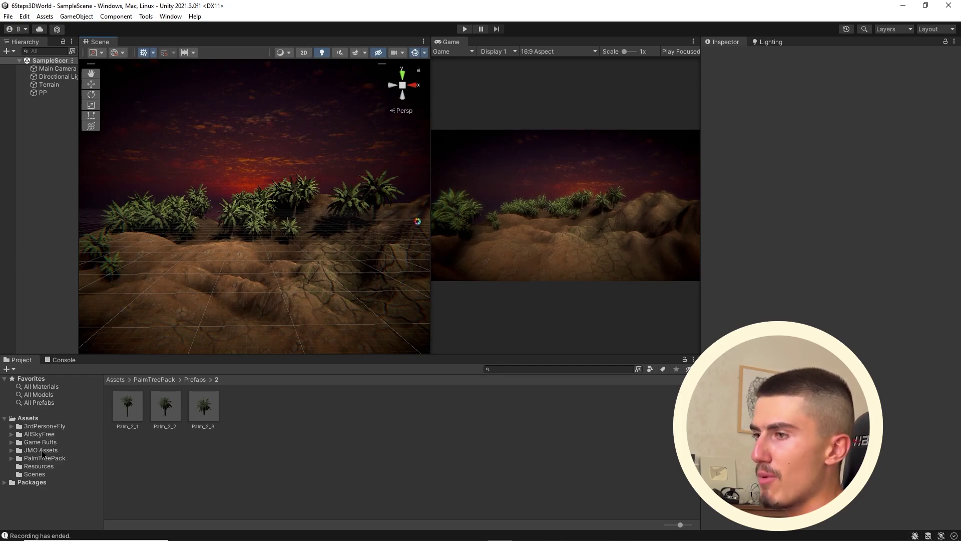
left_click(43, 452)
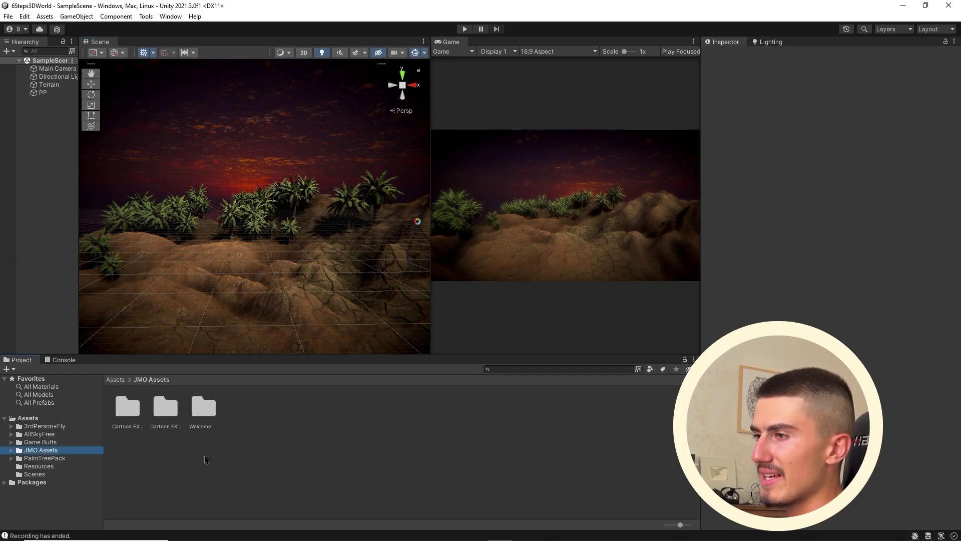
double_click(171, 412)
left_click(163, 410)
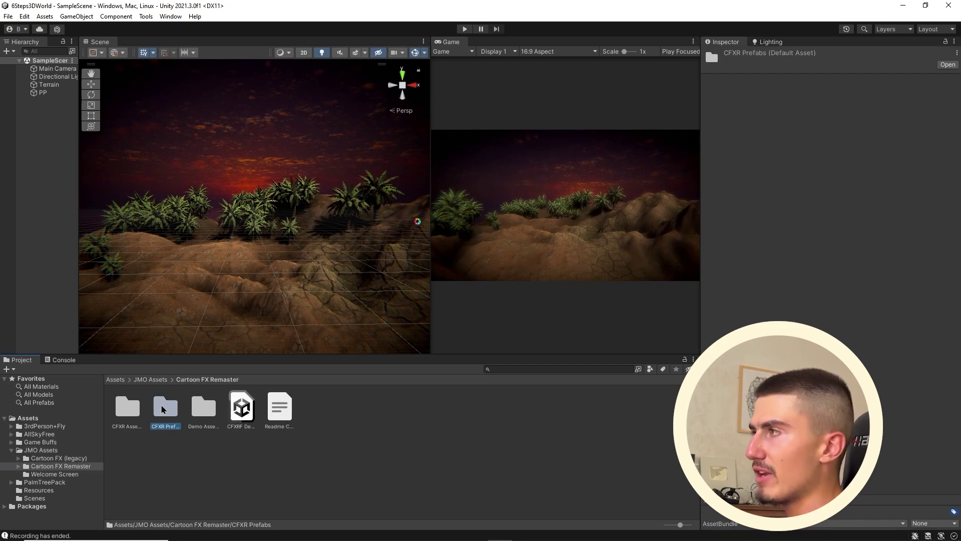
double_click(162, 410)
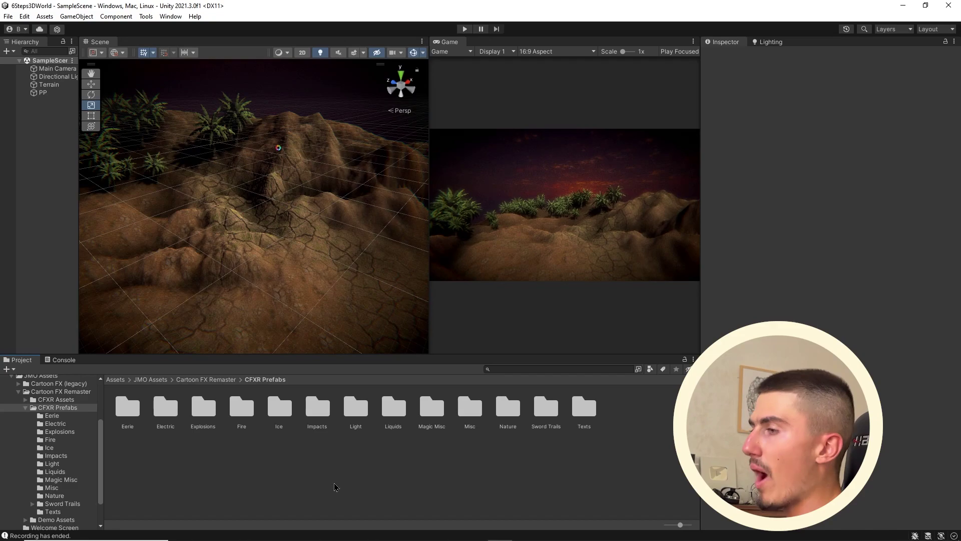
double_click(471, 406)
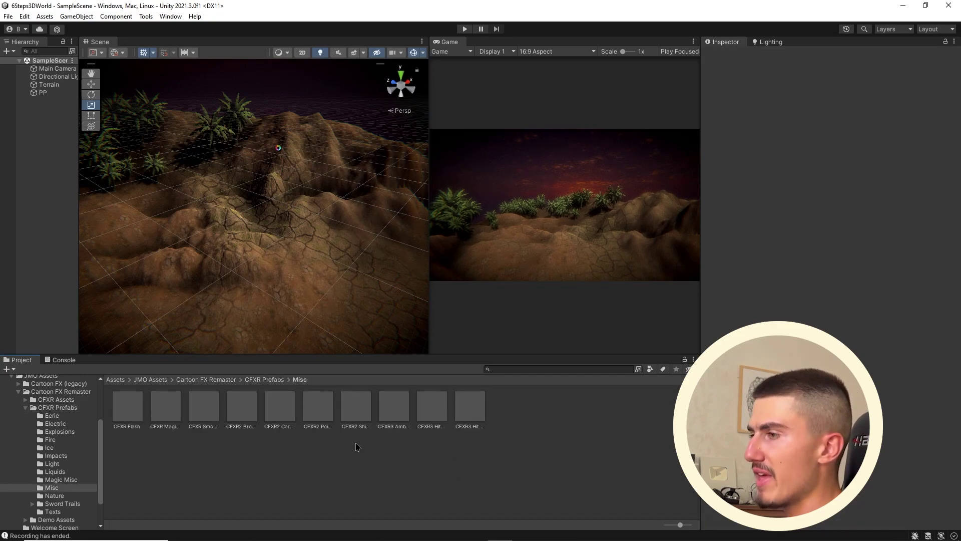
Place the CFXR3 Ambient Glows prefab on the middle of the terrain and check it in the maximized Game view
left_click(332, 418)
left_click(288, 415)
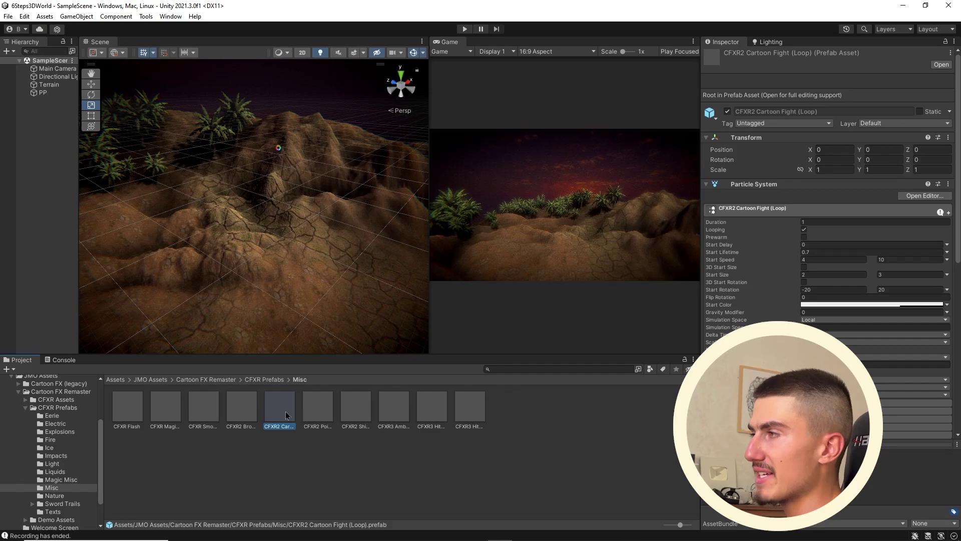
left_click(438, 412)
left_click(406, 410)
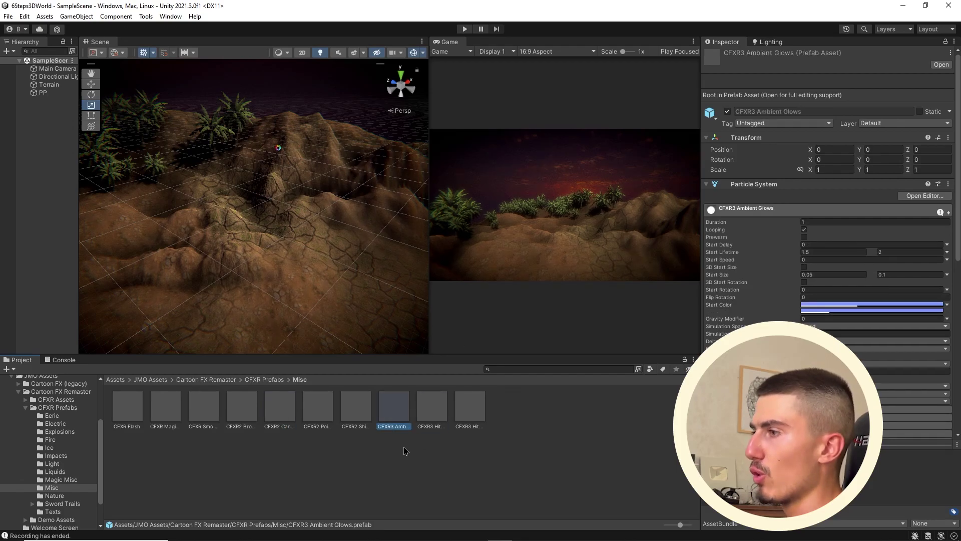
left_click_drag(393, 420, 216, 225)
key("f")
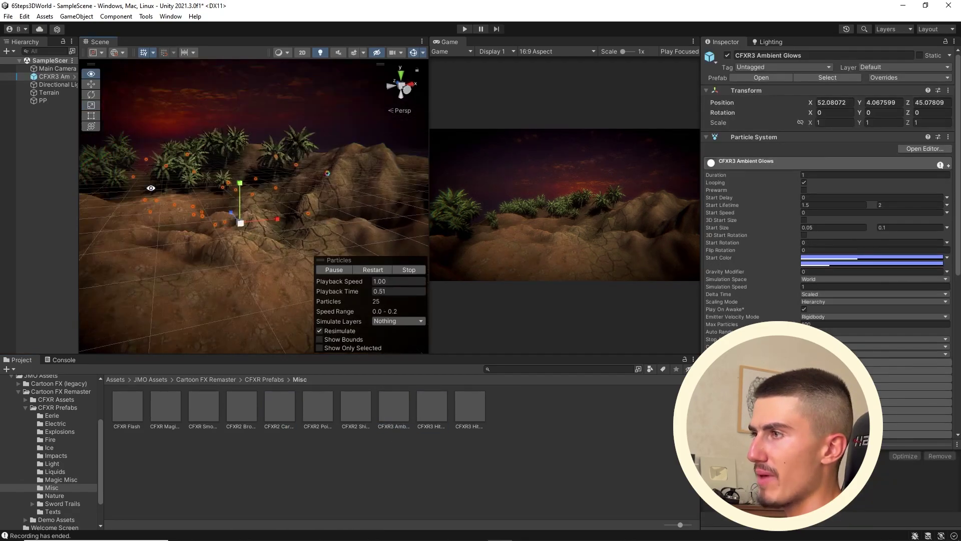
key("shift+space")
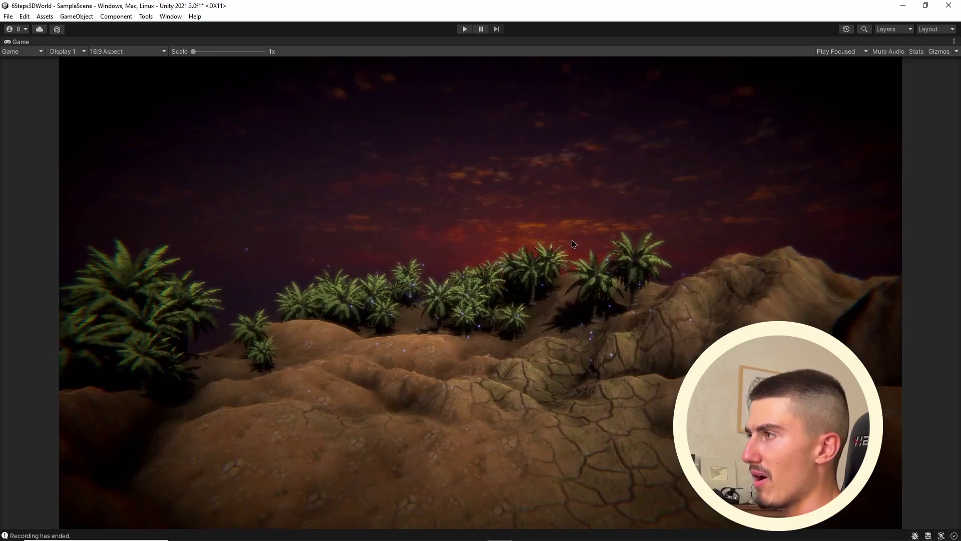
key("shift+space")
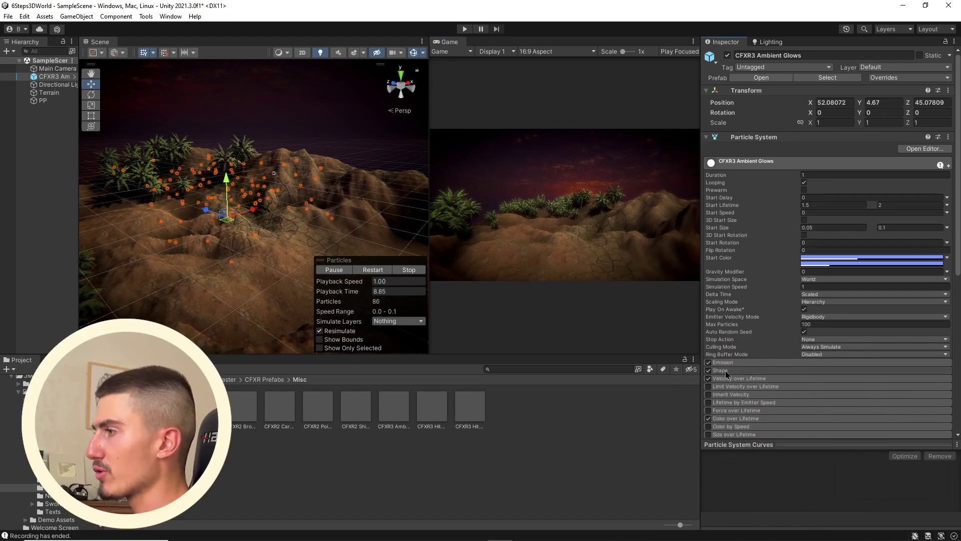
Enlarge the glow emitter's box shape to a scale of 97.5, 23.2, 82.81 and check it in the maximized Game view
left_click(722, 370)
scroll(722, 371, "down", 5)
left_click_drag(802, 287, 941, 287)
scroll(351, 205, "down", 10)
right_click_drag(354, 205, 349, 204)
left_click_drag(349, 203, 380, 203, "alt")
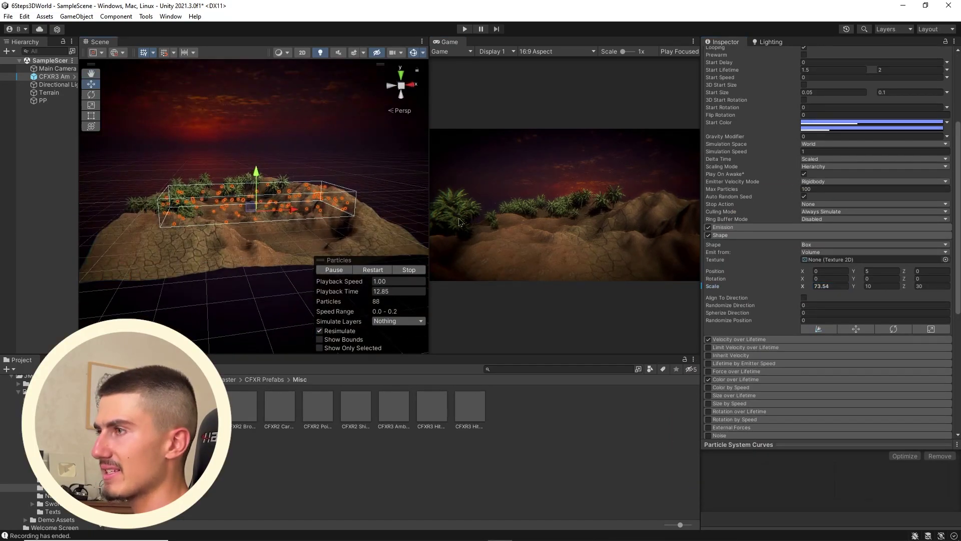
left_click_drag(803, 286, 266, 337)
key("shift+space")
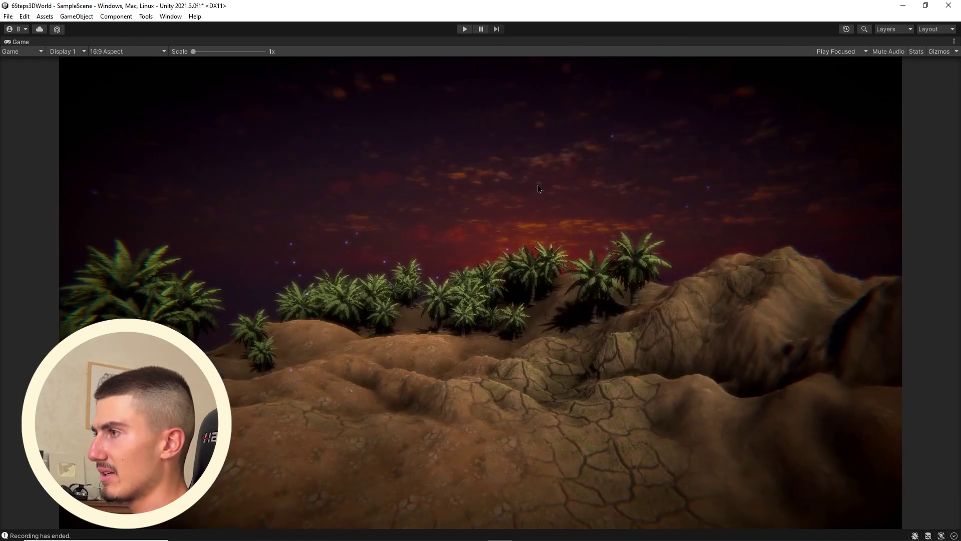
key("shift+space")
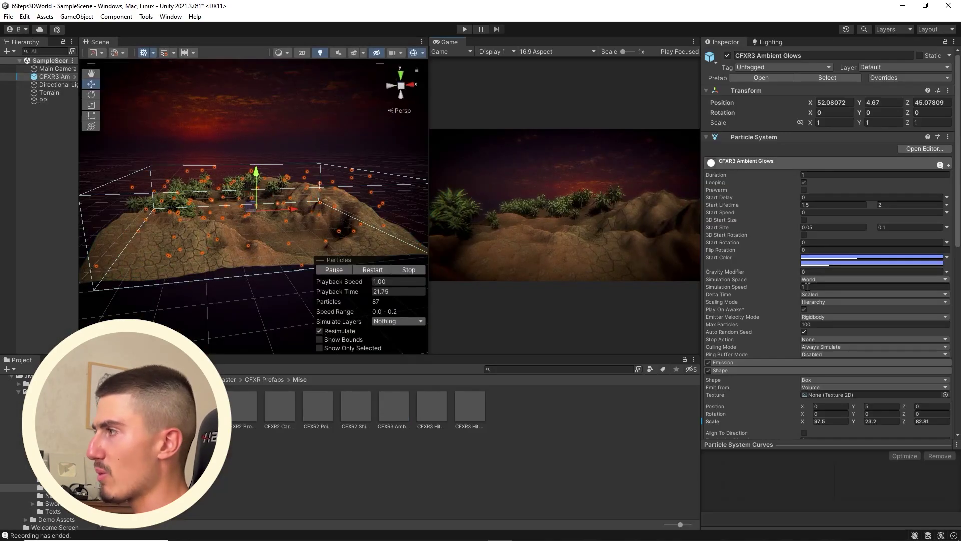
Raise the glow particles' emission Rate over Time to 200 and on to 500, checking the maximized Game view
left_click_drag(171, 153, 240, 185, "alt")
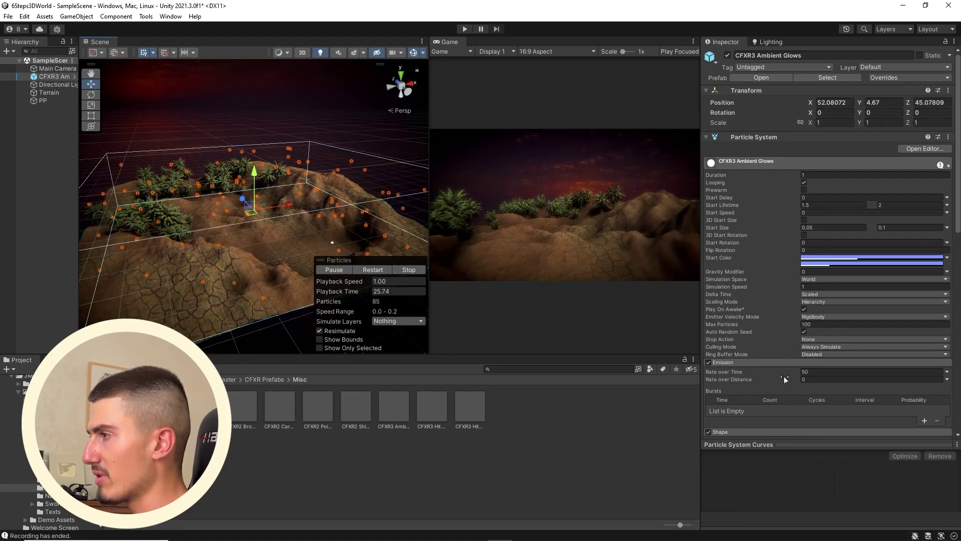
left_click(807, 372)
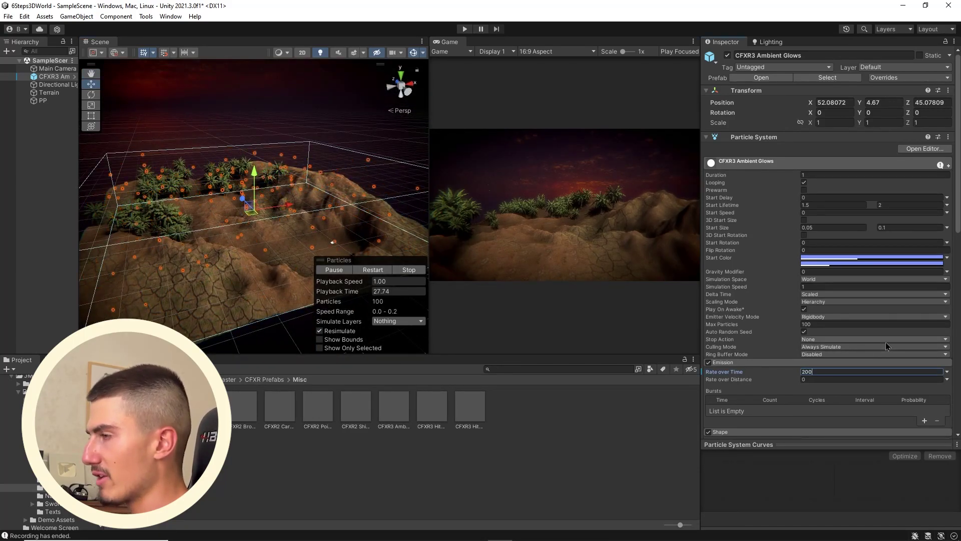
key("shift+space")
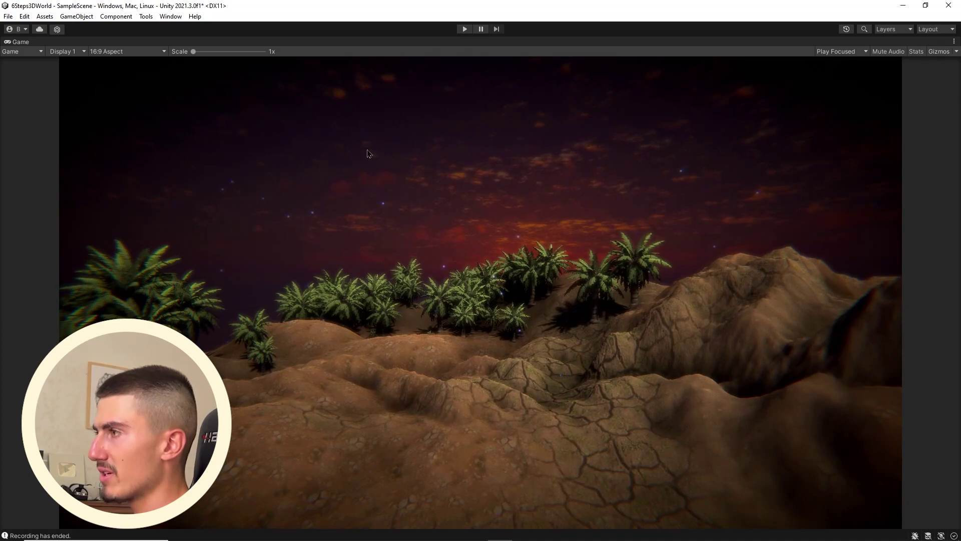
key("shift+space")
Change both Start Color values of the glow particles to yellow and save the scene
left_click(920, 257)
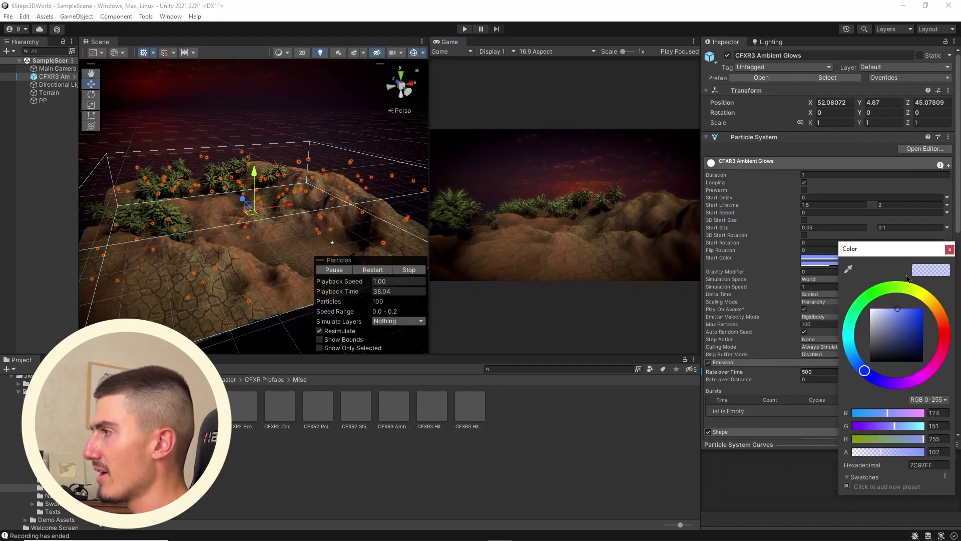
left_click_drag(922, 255, 809, 269)
left_click(824, 319)
left_click(816, 332)
left_click(846, 270)
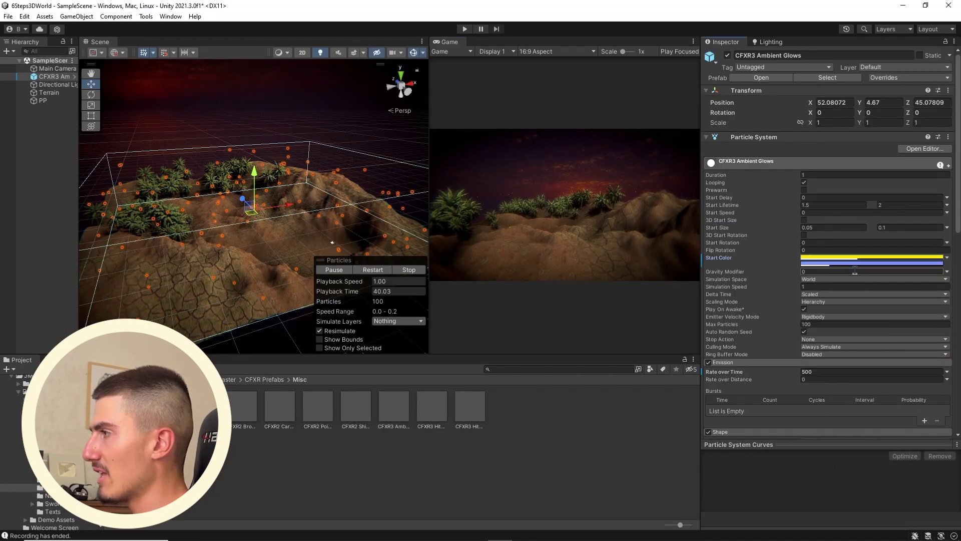
left_click(857, 264)
left_click(894, 311)
key("ctrl+s")
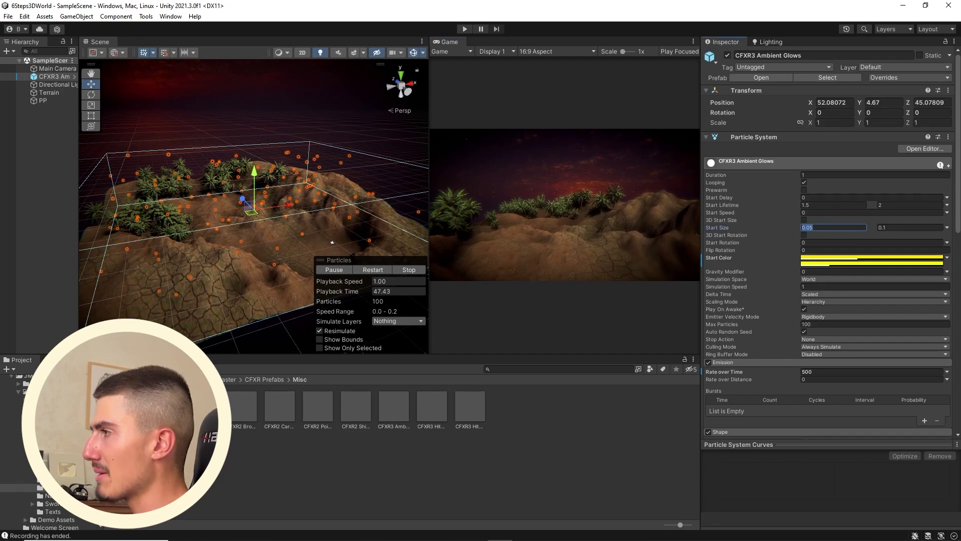
Set the glow particles' Start Size range to 0.1 and 0.5
left_click(896, 227)
type("1")
key("shift+Tab")
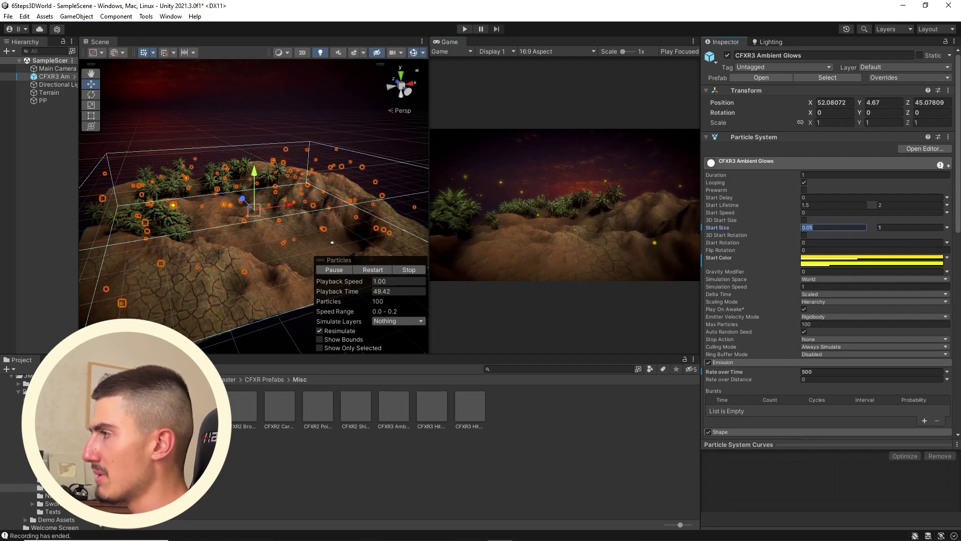
type(".1")
key("Tab")
type(".")
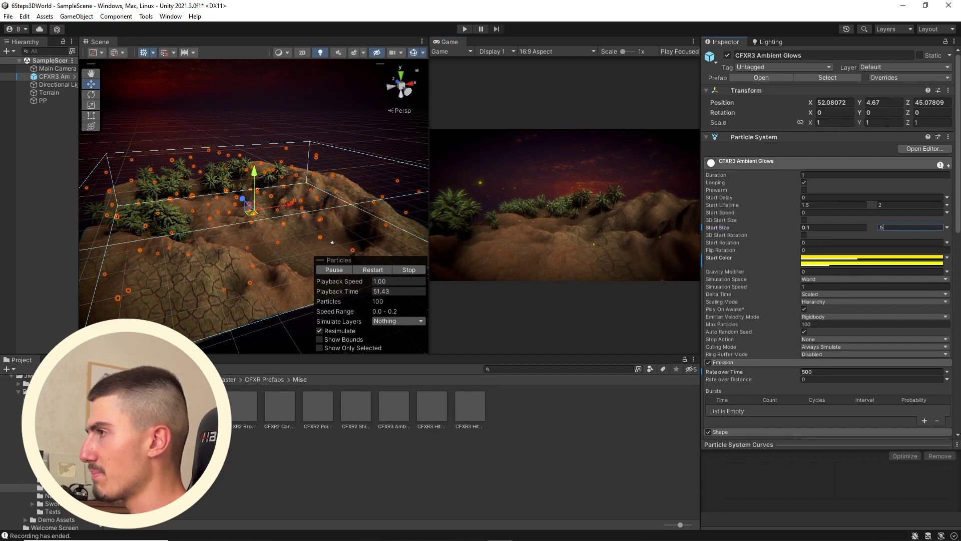
type("0.5")
key("Return")
Shift the glow particles' first Start Color slightly toward orange and check the particles in the maximized Game view
left_click(849, 259)
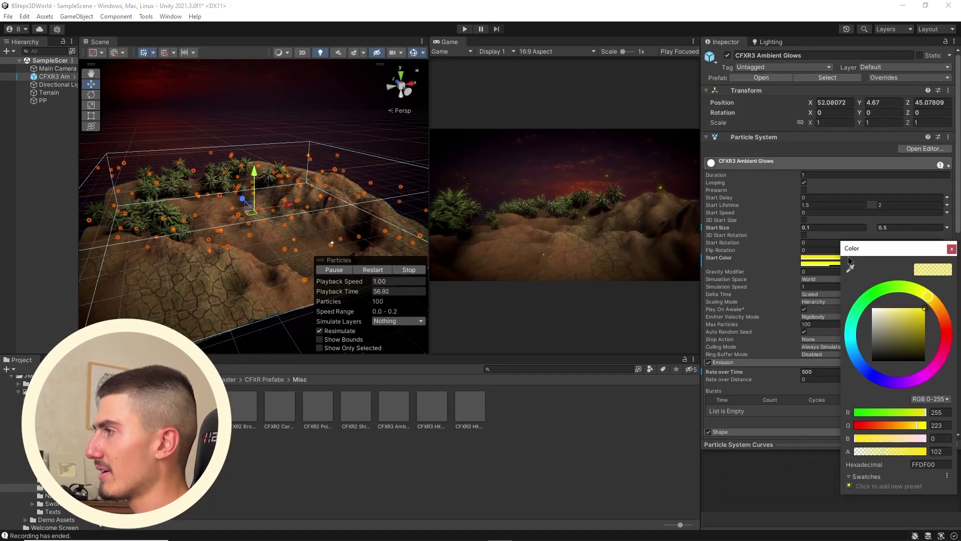
left_click(942, 305)
left_click(532, 210)
key("shift+space")
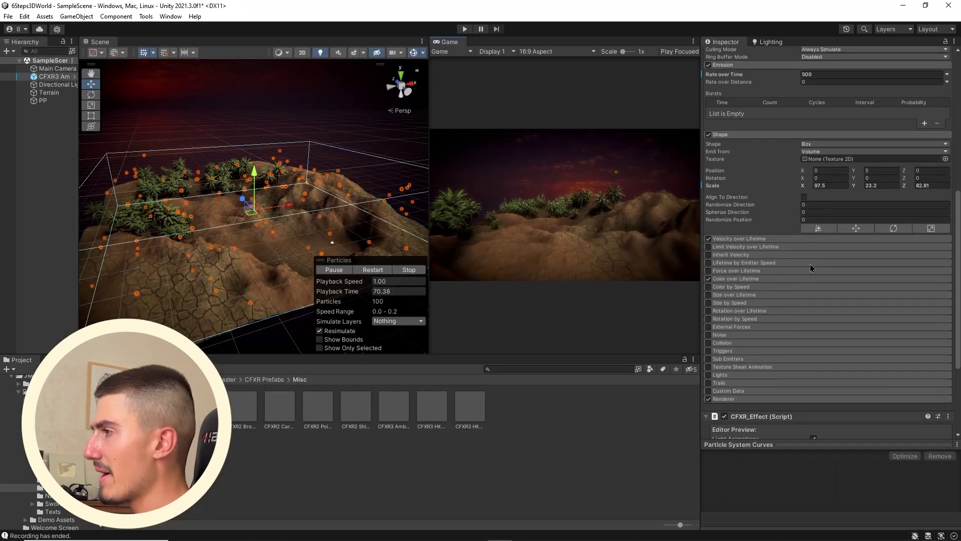
Enable the Noise module on the glow particles and raise its Strength to 1.41
scroll(810, 263, "down", 3)
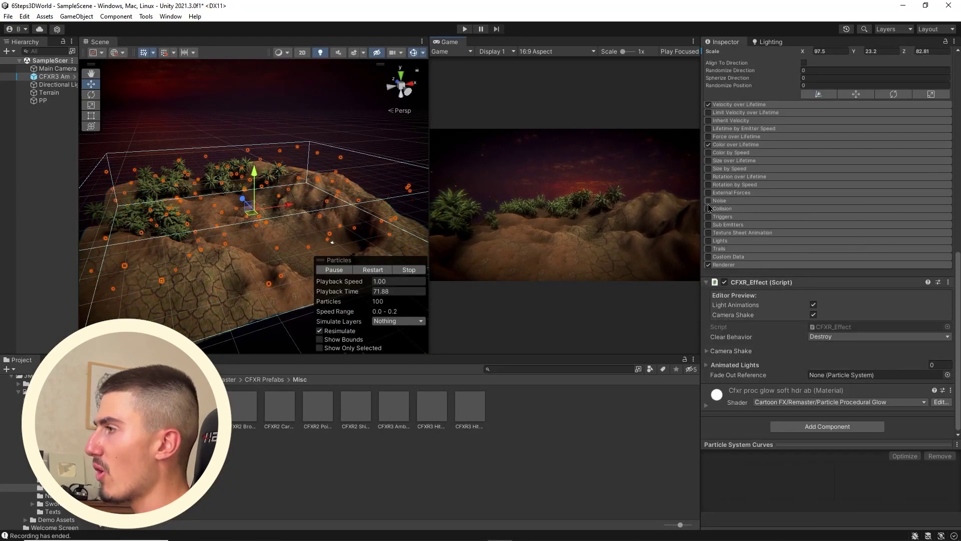
scroll(253, 119, "down", 2)
scroll(254, 119, "up", 5)
scroll(254, 118, "down", 2)
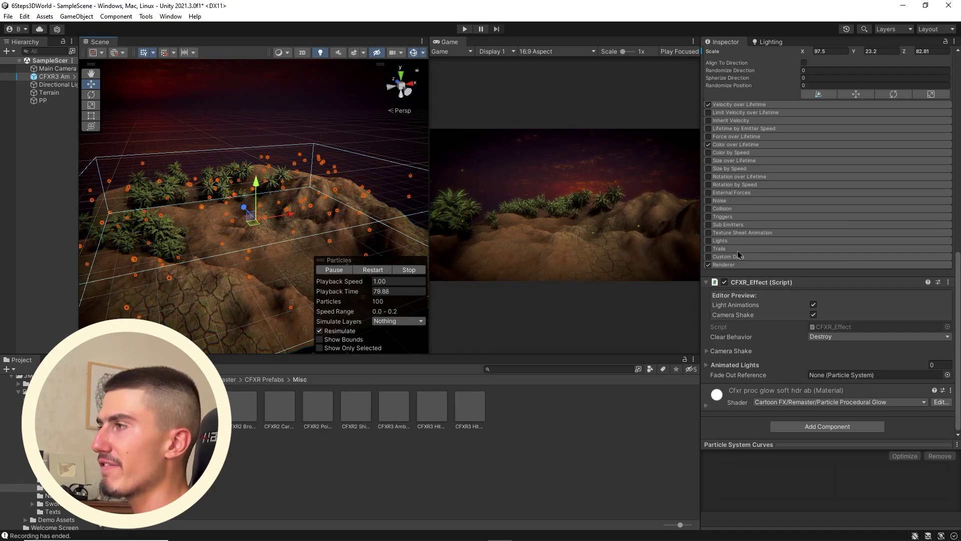
left_click(719, 200)
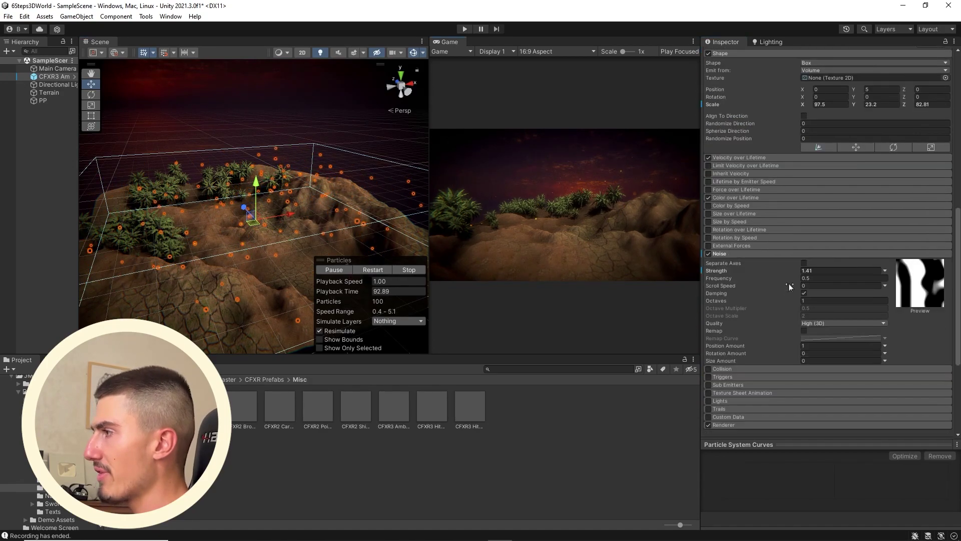
scroll(789, 286, "down", 4)
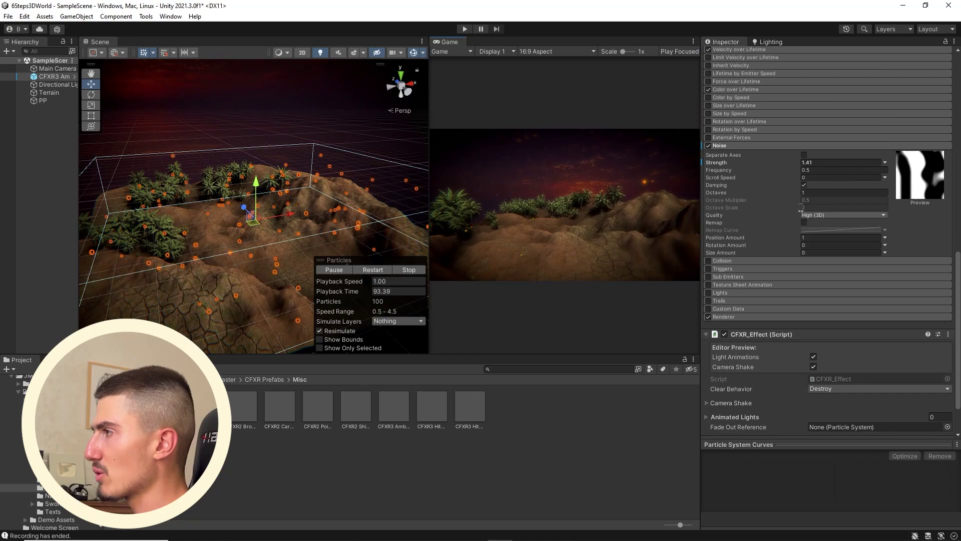
Make the Noise Strength random between the constants 0.5 and 1.41 and check it in the maximized Game view
left_click(885, 163)
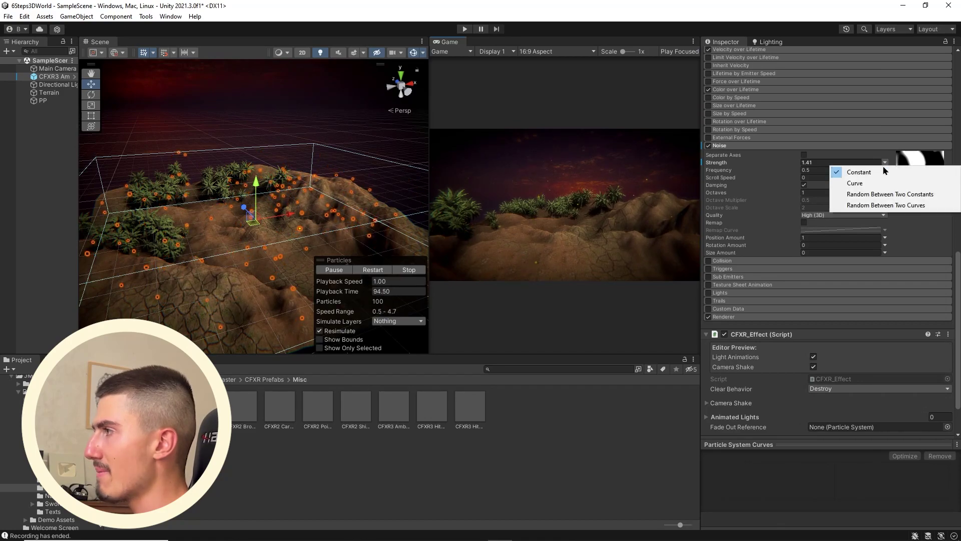
left_click(860, 194)
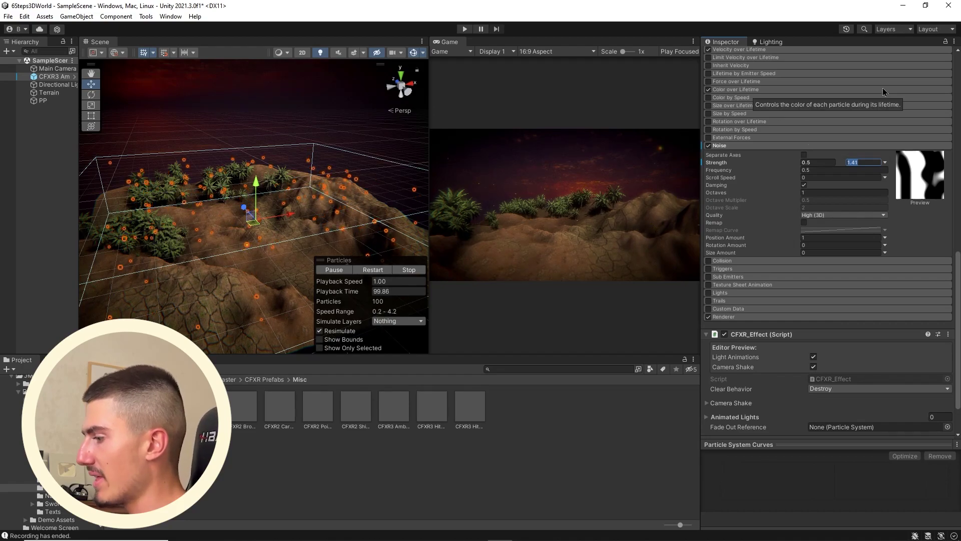
key("shift+space")
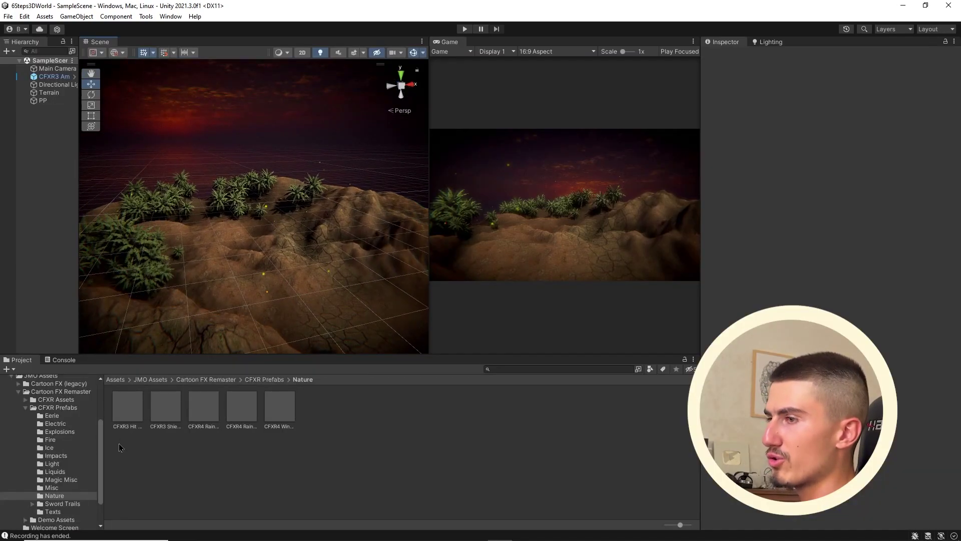
Add the CFXR4 Rain Falling prefab from the Nature folder to the scene and check it in the maximized Game view
left_click_drag(105, 356, 105, 326)
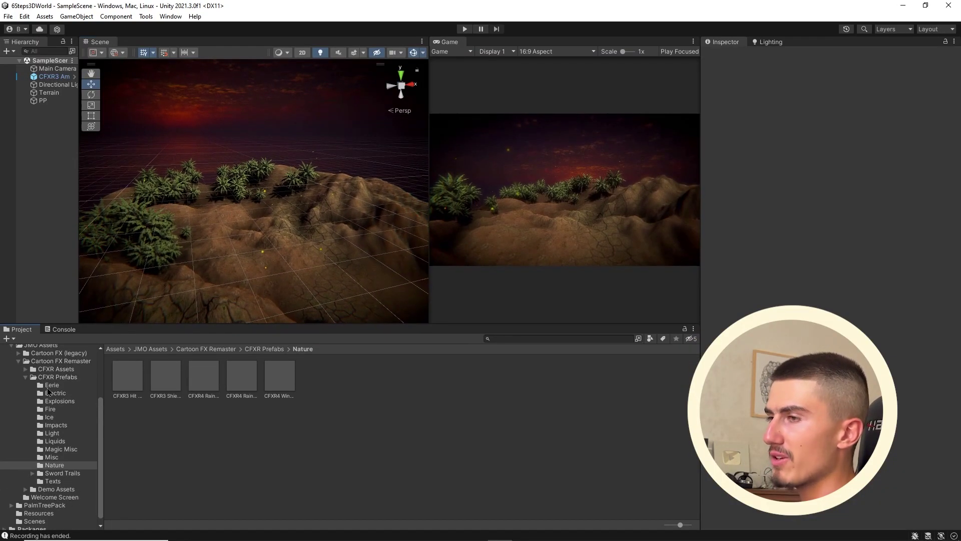
left_click(203, 378)
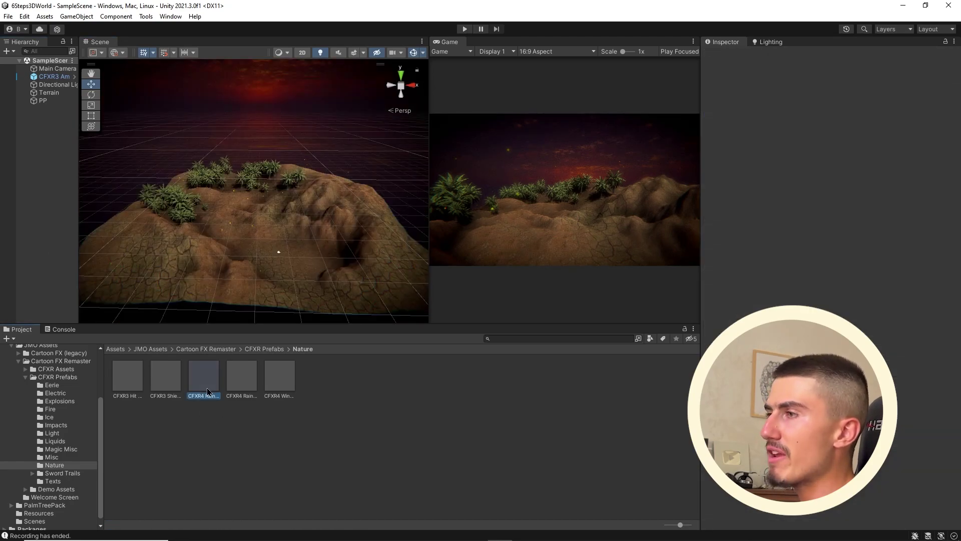
left_click_drag(38, 216, 40, 218)
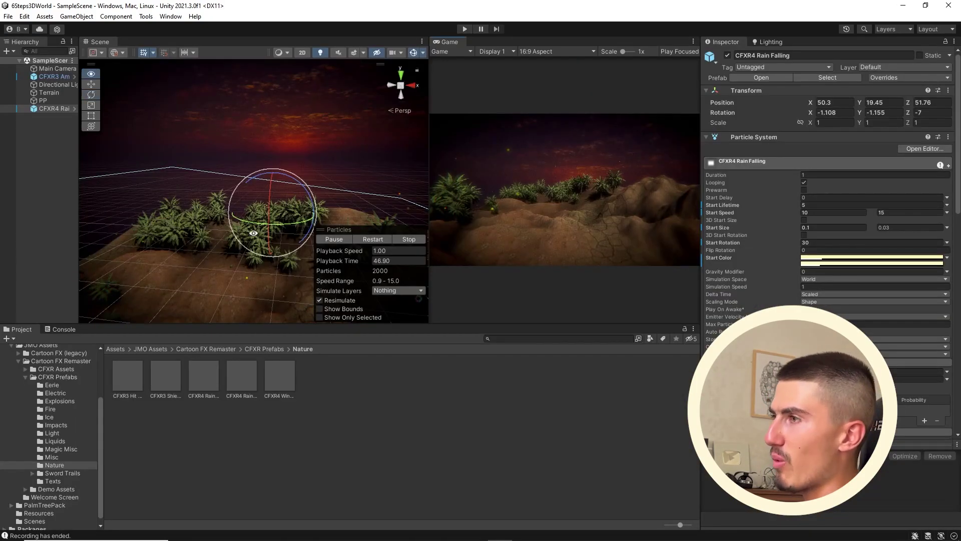
left_click_drag(254, 233, 250, 242, "alt")
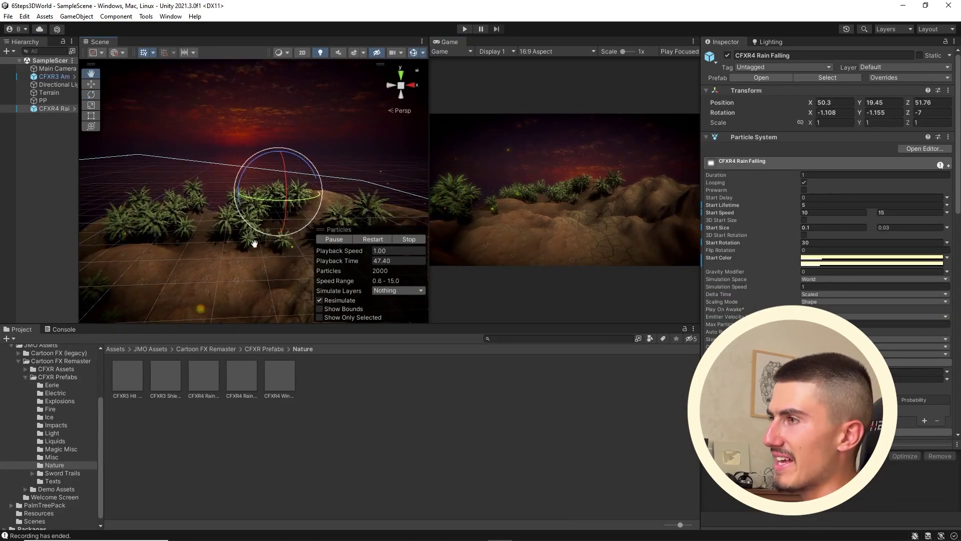
Raise the Smoothness of the terrain's cracked-ground layer, New Layer 1, to 0.893 and check it in the maximized Game view
left_click(49, 92)
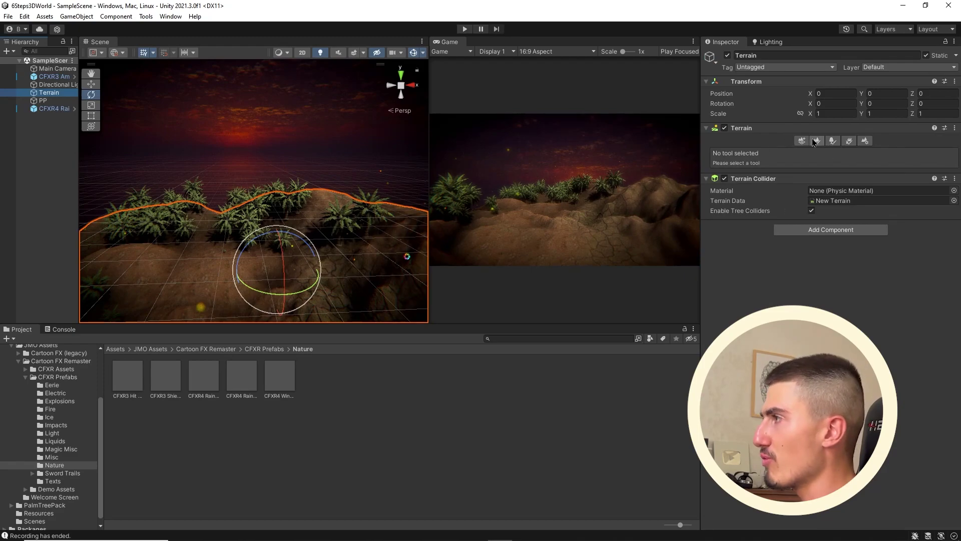
left_click(817, 141)
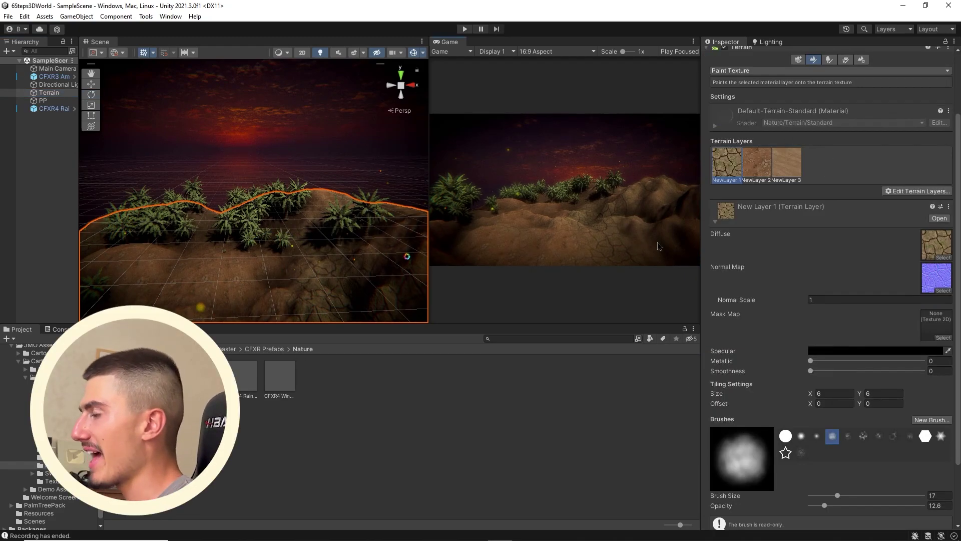
left_click_drag(324, 261, 341, 265, "alt")
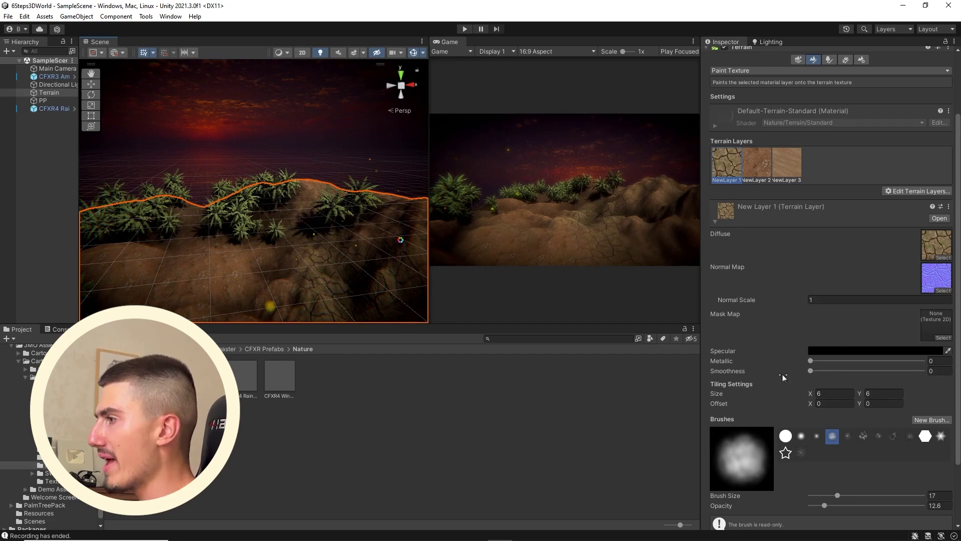
left_click_drag(810, 370, 832, 371)
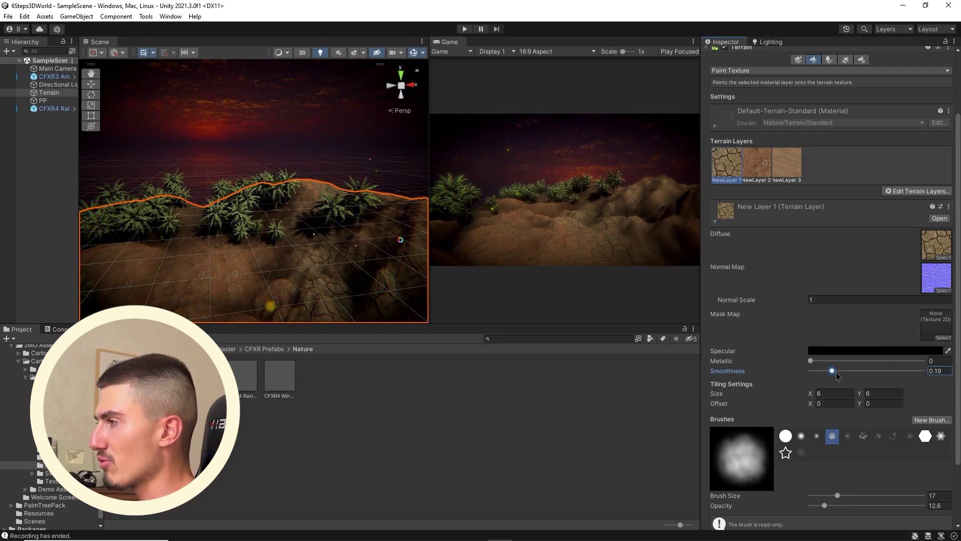
left_click_drag(832, 371, 914, 379)
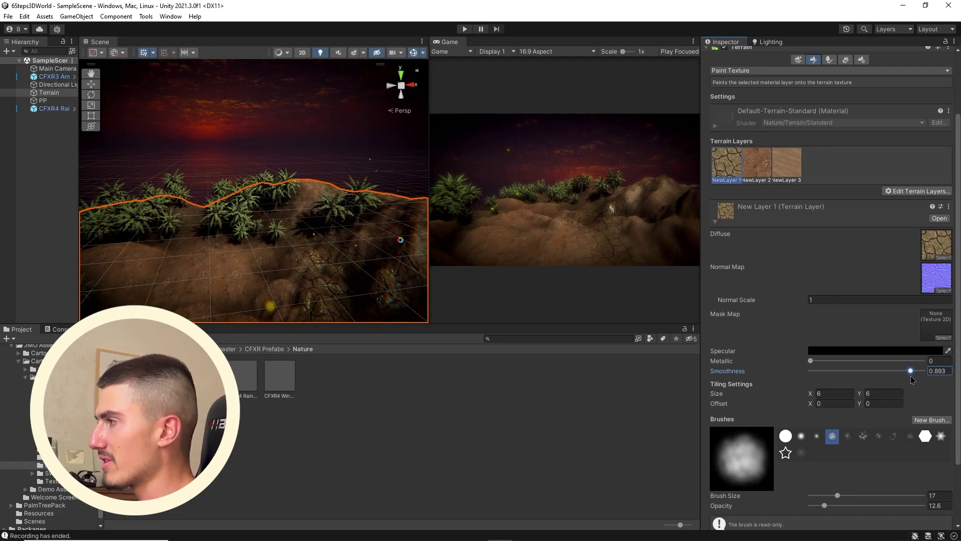
key("shift+space")
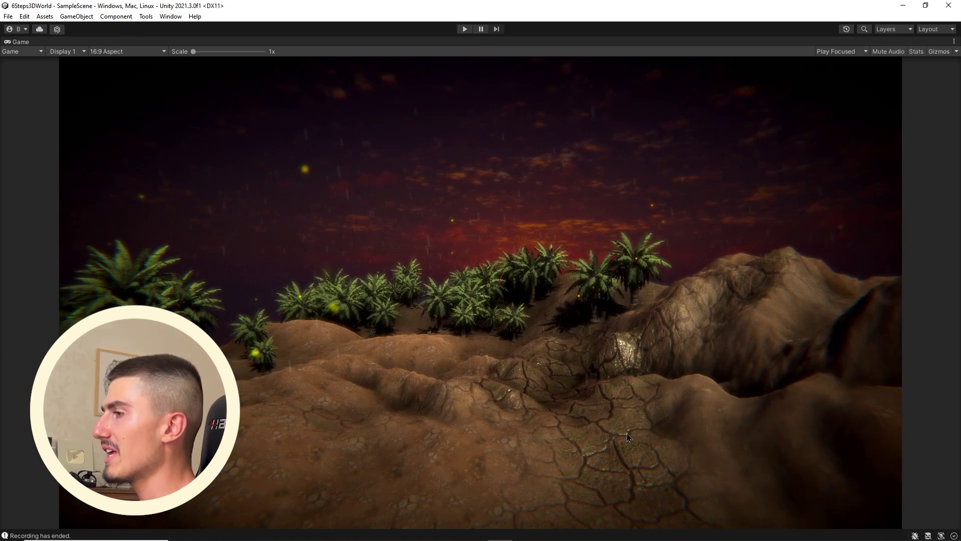
key("shift+space")
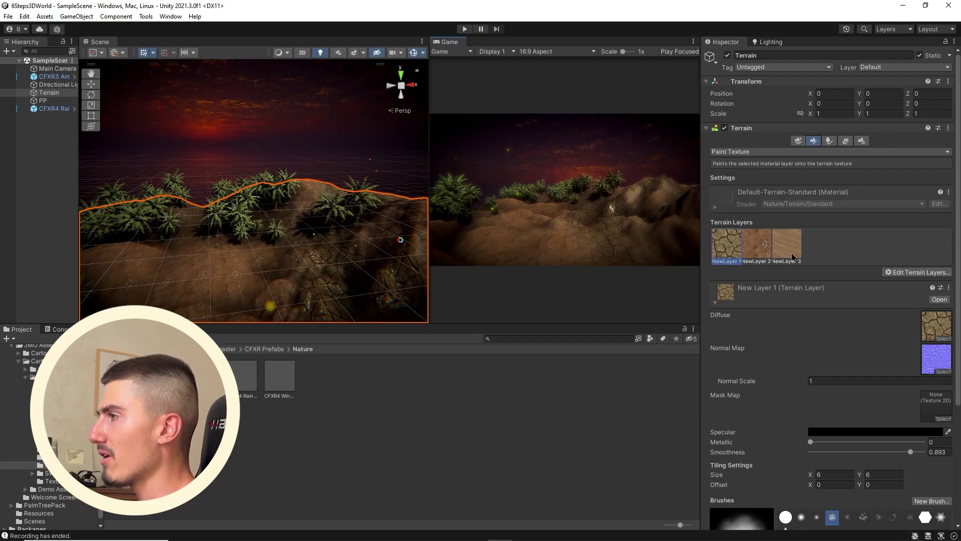
Raise the Smoothness of the terrain layers New Layer 2 and New Layer 3 for a similarly wet look
left_click(770, 241)
left_click_drag(851, 452, 910, 456)
left_click(786, 245)
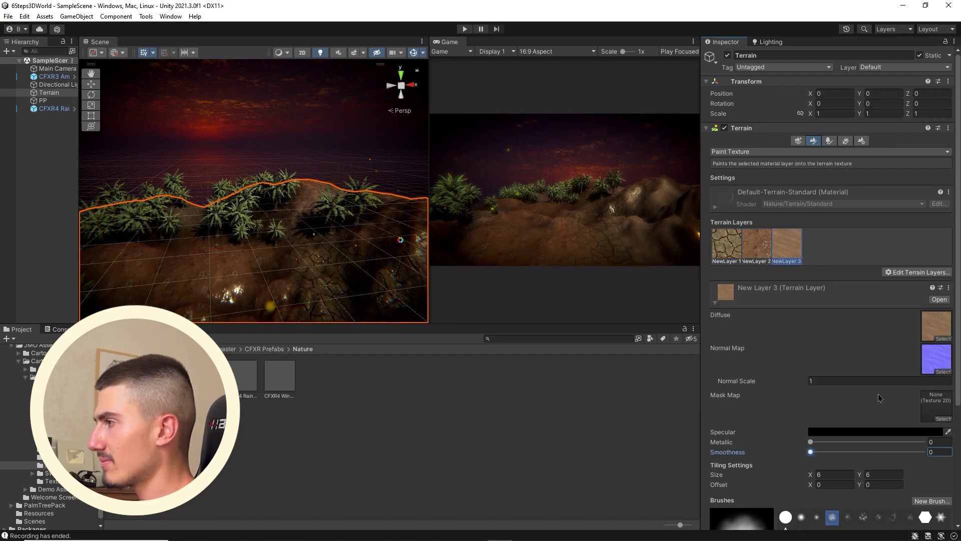
left_click_drag(842, 455, 918, 457)
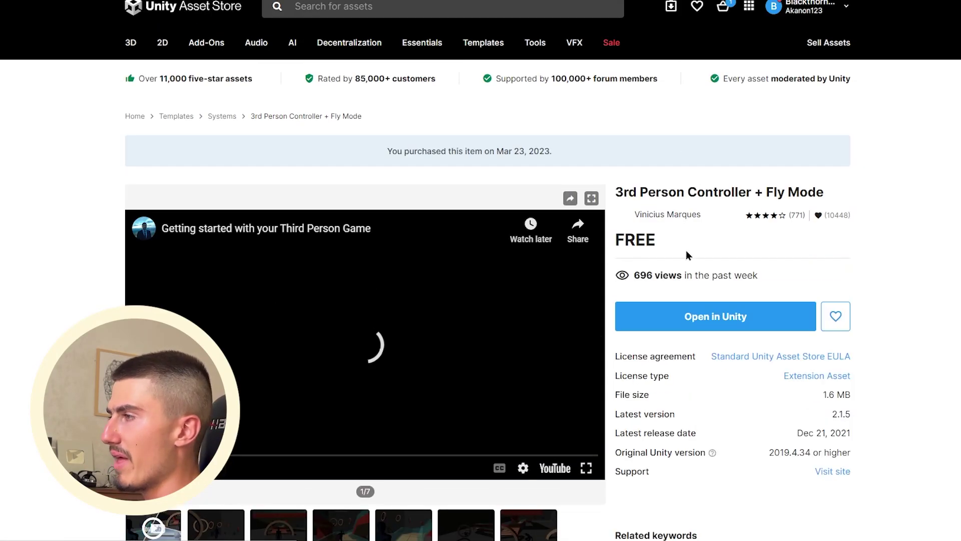
Open the 3rd Person Controller + Fly Mode asset from the Unity Asset Store in Unity and import it into the project
scroll(203, 265, "down", 2)
left_click(573, 195)
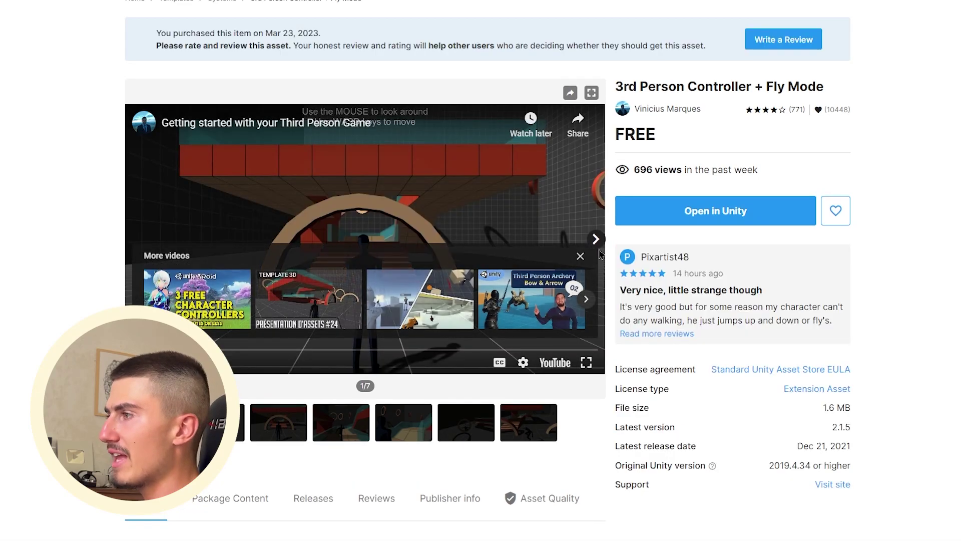
scroll(134, 276, "up", 1)
left_click(747, 244)
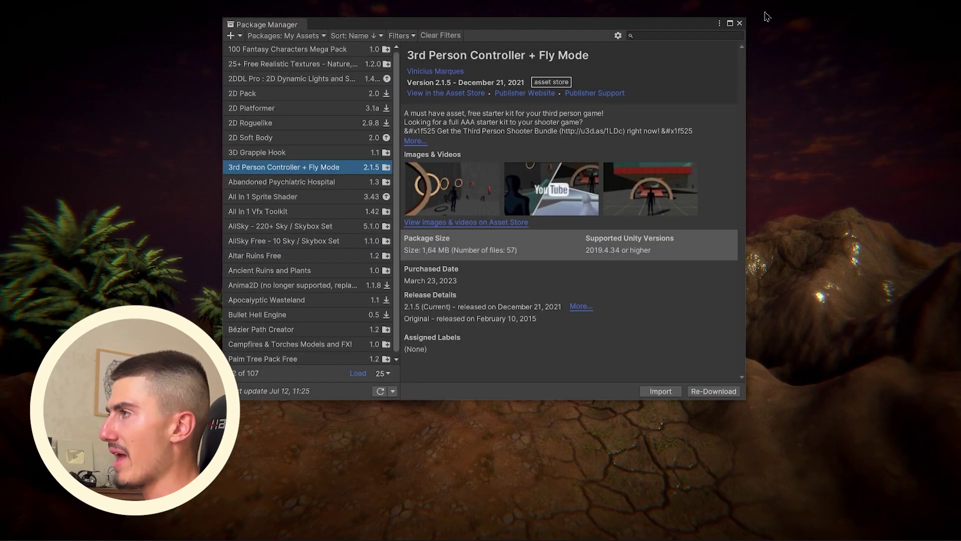
left_click(741, 26)
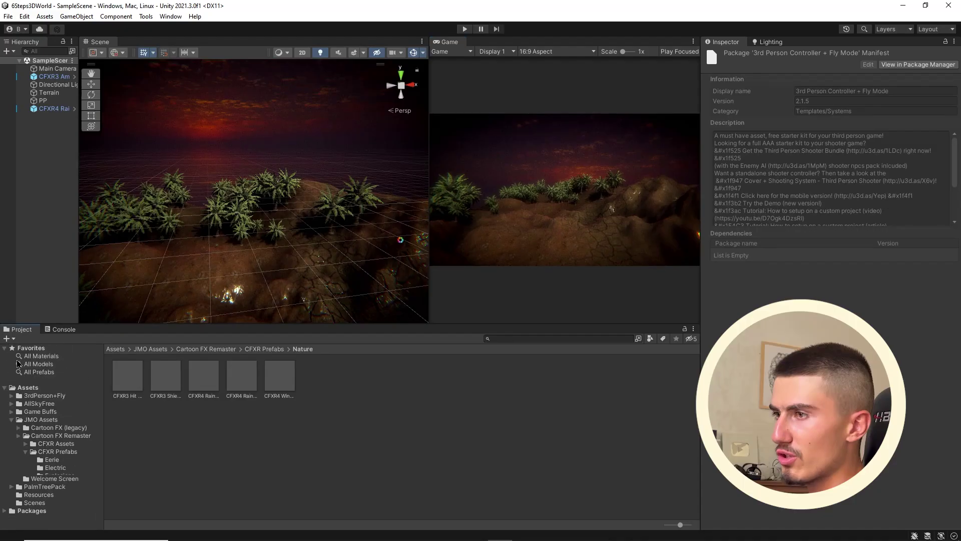
Place the shadow character prefab from the 3rdPerson+Fly Prefabs folder on the cracked ground of the terrain
left_click(11, 420)
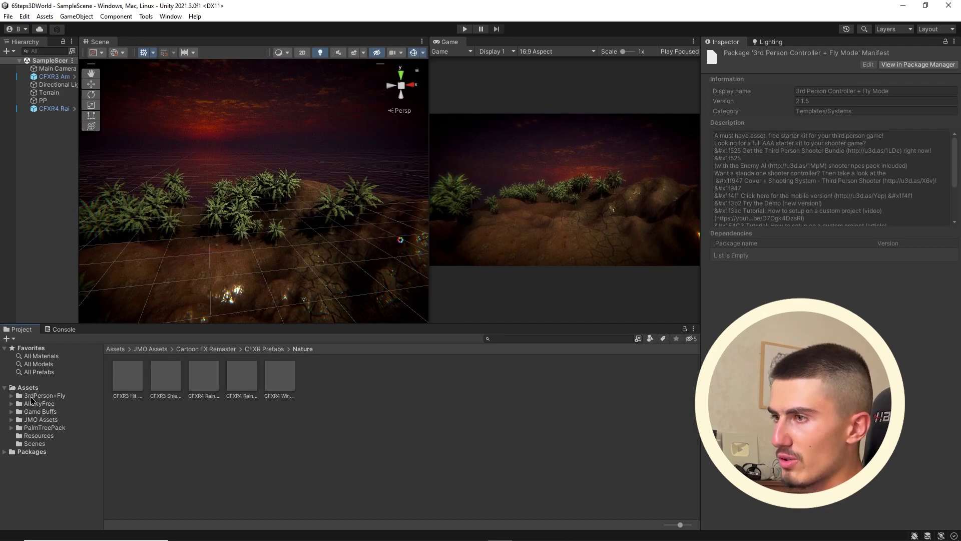
left_click(35, 395)
double_click(279, 377)
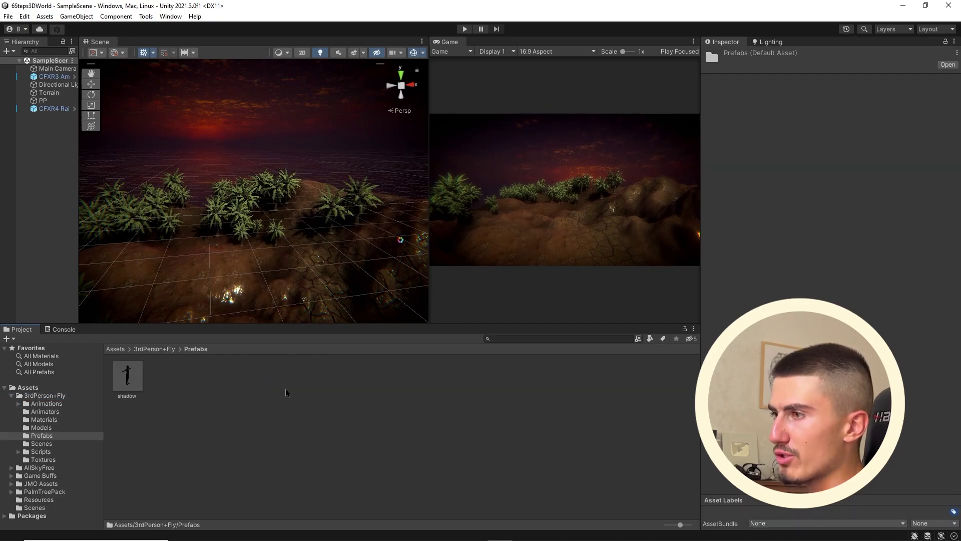
middle_click_drag(220, 280, 235, 246)
right_click_drag(165, 216, 210, 251)
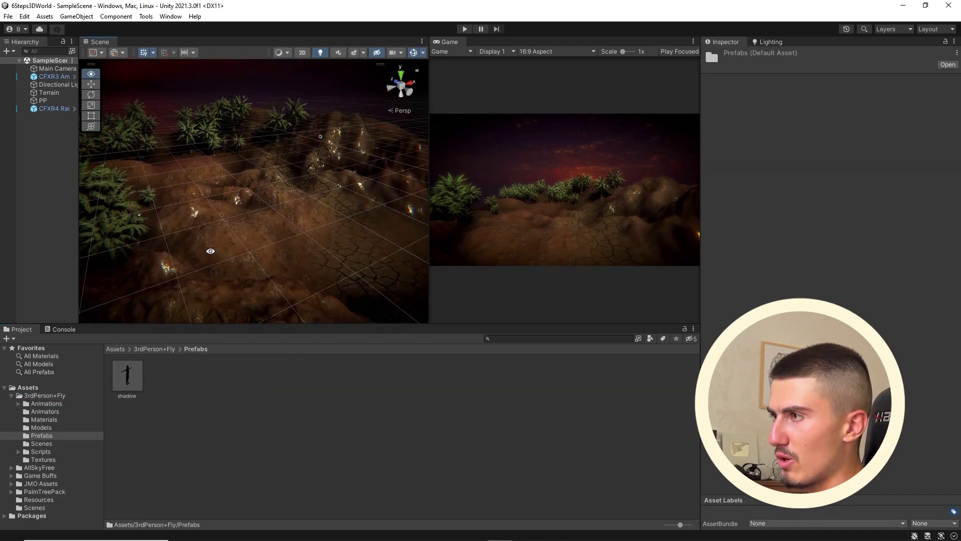
left_click_drag(127, 376, 380, 266)
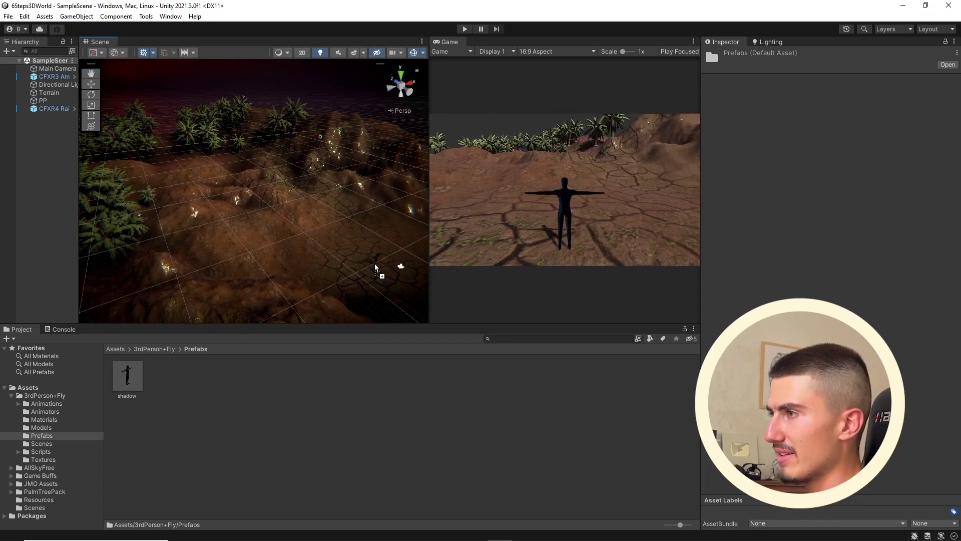
left_click_drag(379, 267, 380, 267)
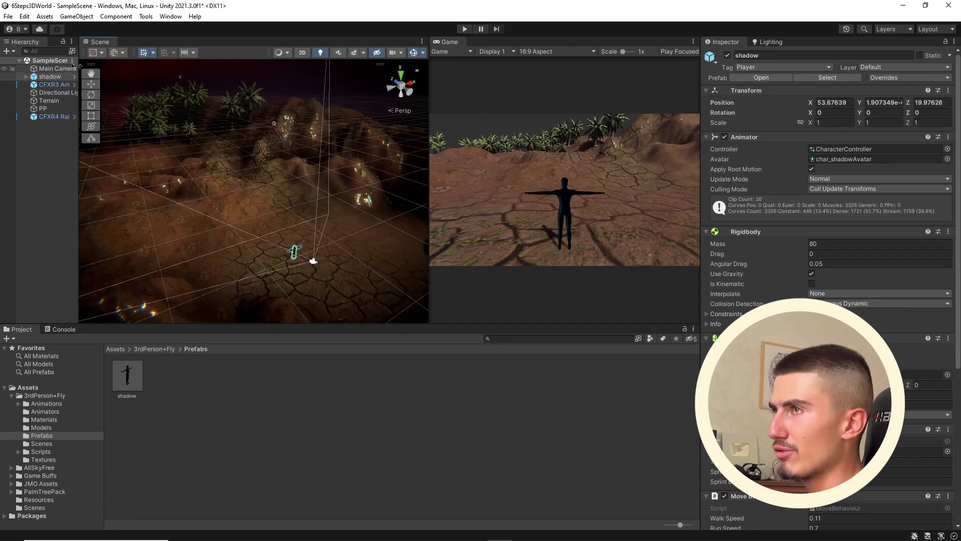
Add a Post-process Layer component to the Main Camera inside the shadow character and set its Layer to PP
left_click_drag(77, 66, 126, 66)
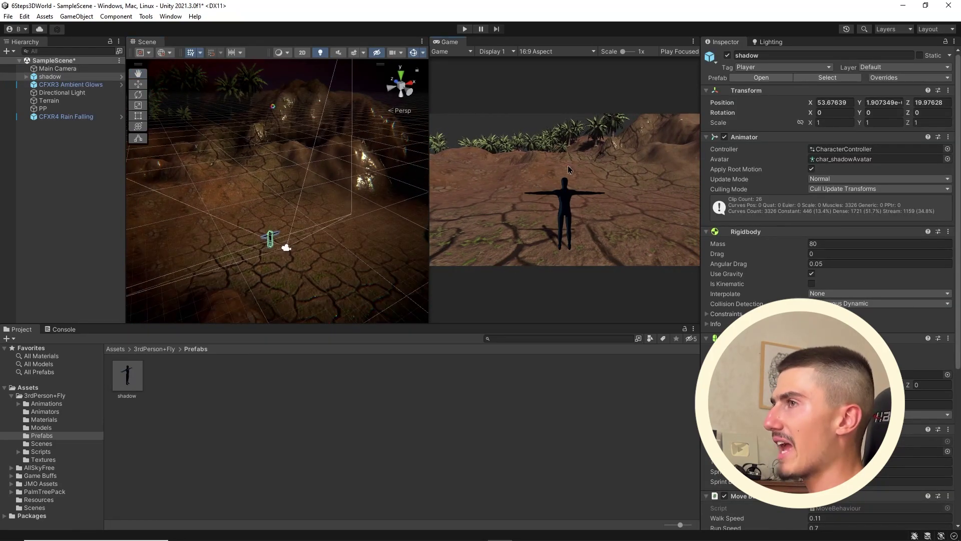
left_click(26, 77)
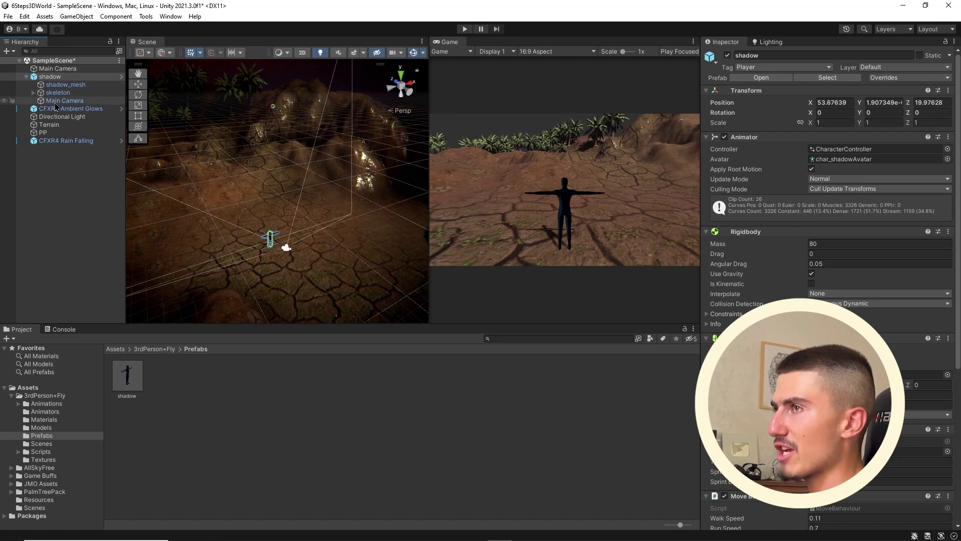
left_click(66, 101)
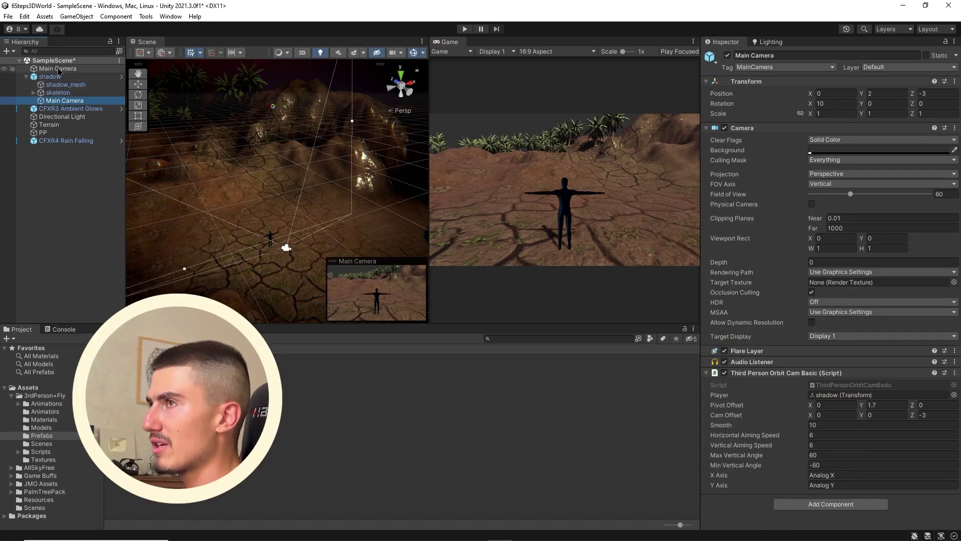
left_click(830, 504)
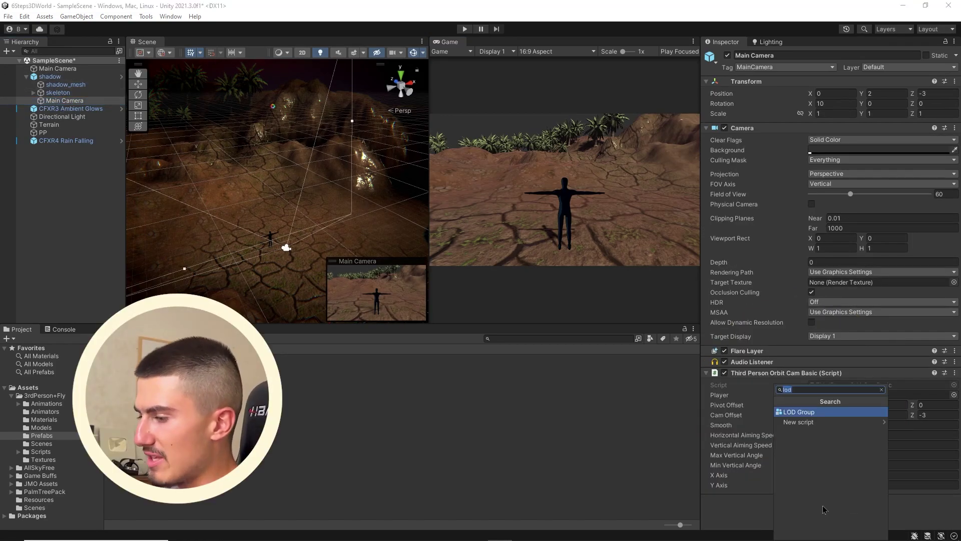
type("post")
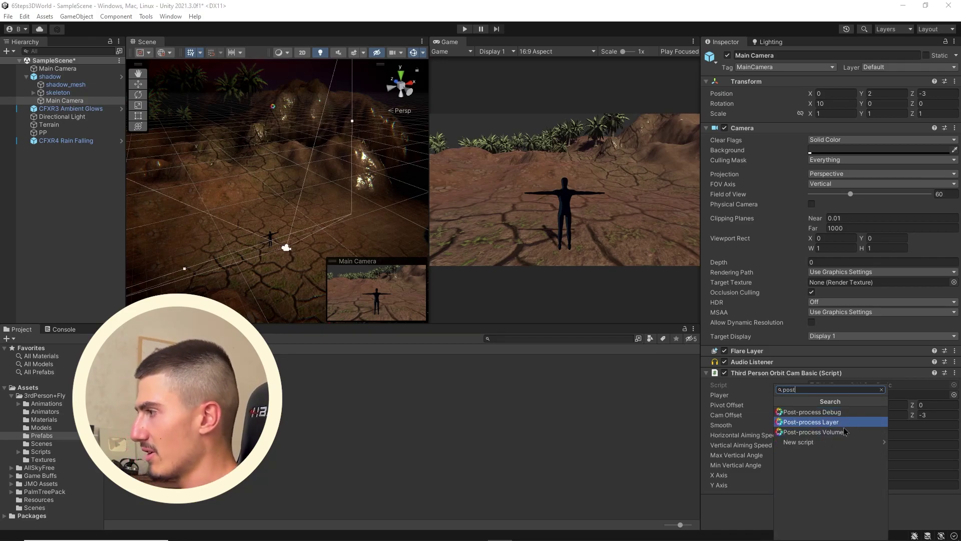
left_click(835, 423)
scroll(841, 440, "down", 5)
left_click(846, 406)
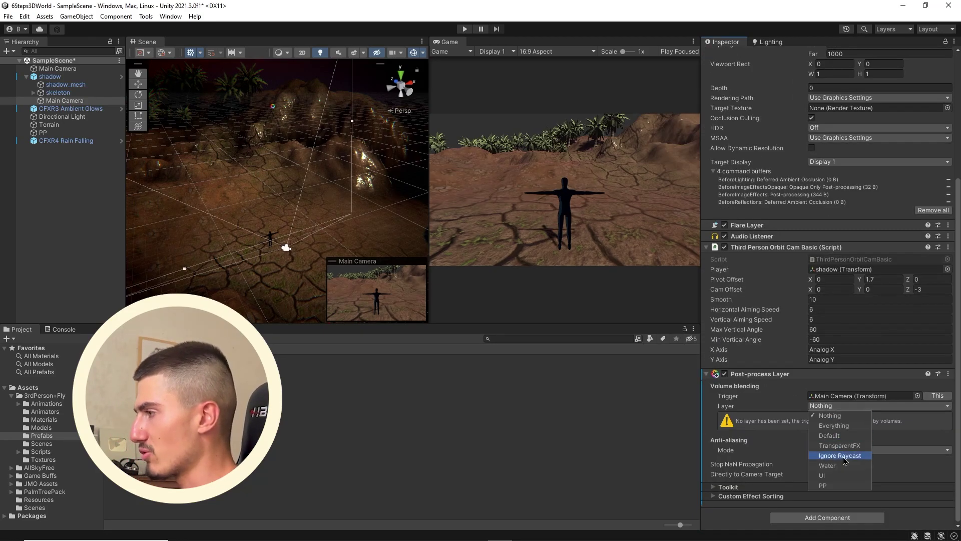
left_click(825, 485)
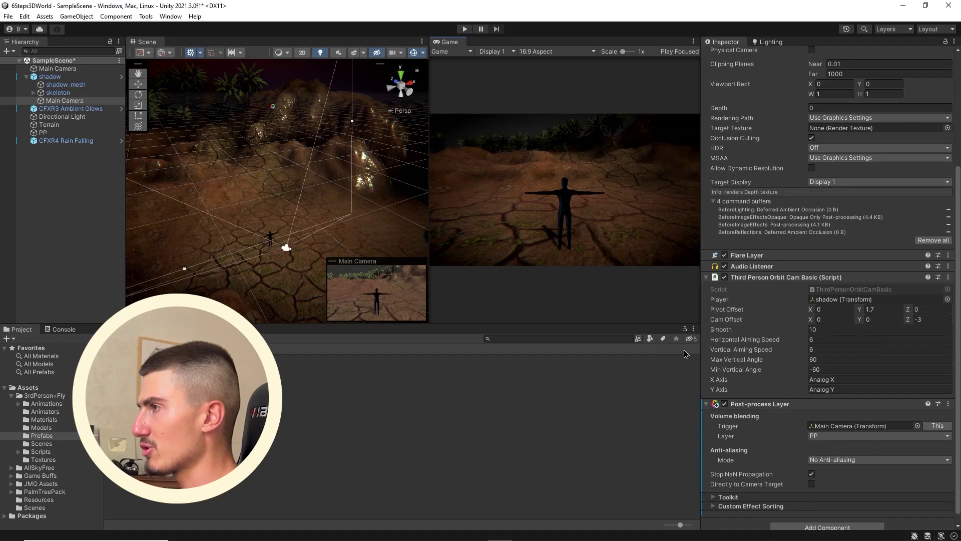
Delete the scene's original Main Camera and set the Clear Flags of the shadow character's Main Camera to Skybox
key("e")
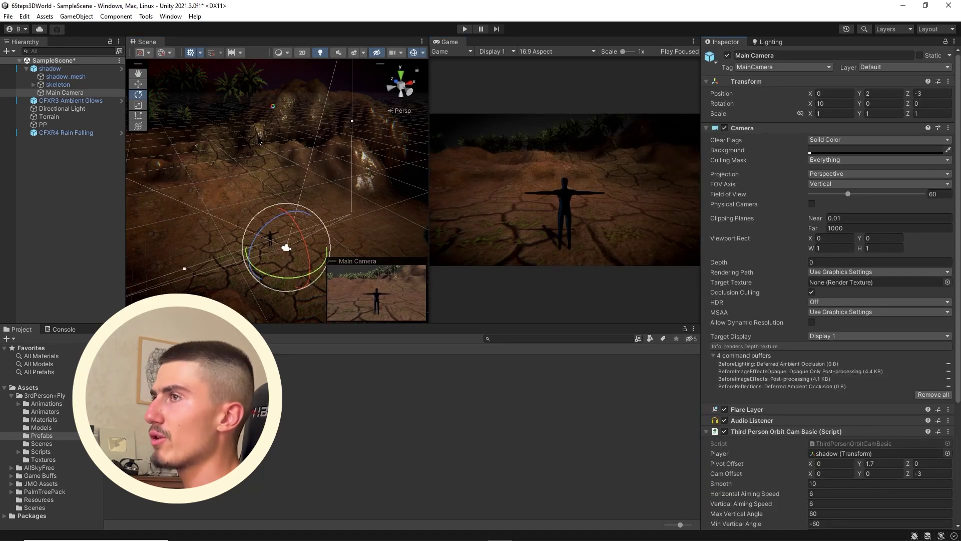
left_click(854, 140)
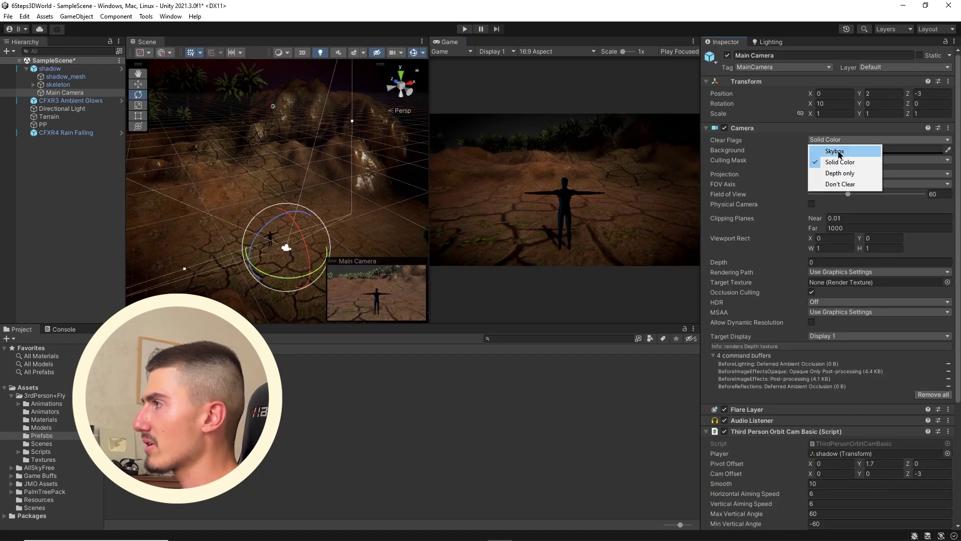
left_click(840, 152)
Check the character's camera view in the maximized Game view and play-test by walking the character forward over the terrain
key("shift+space")
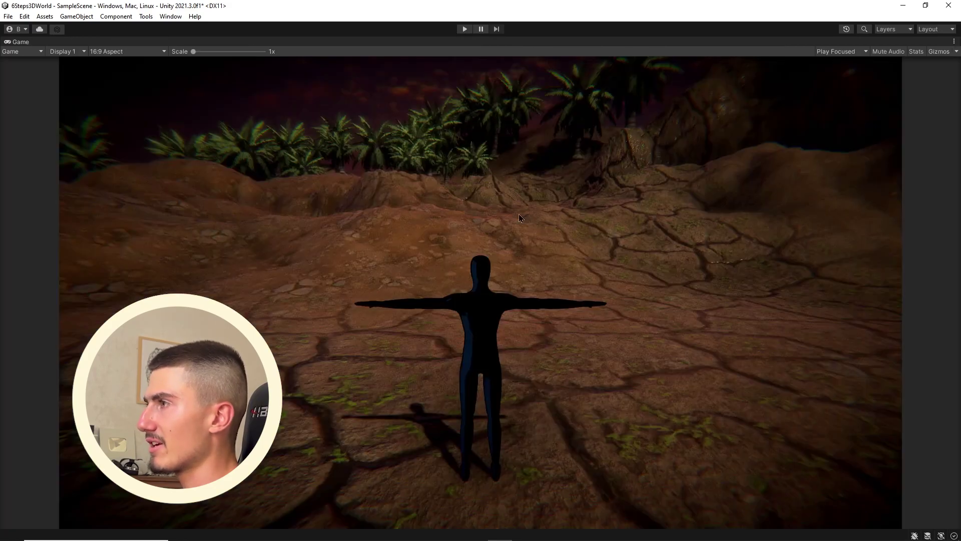
key("shift+space")
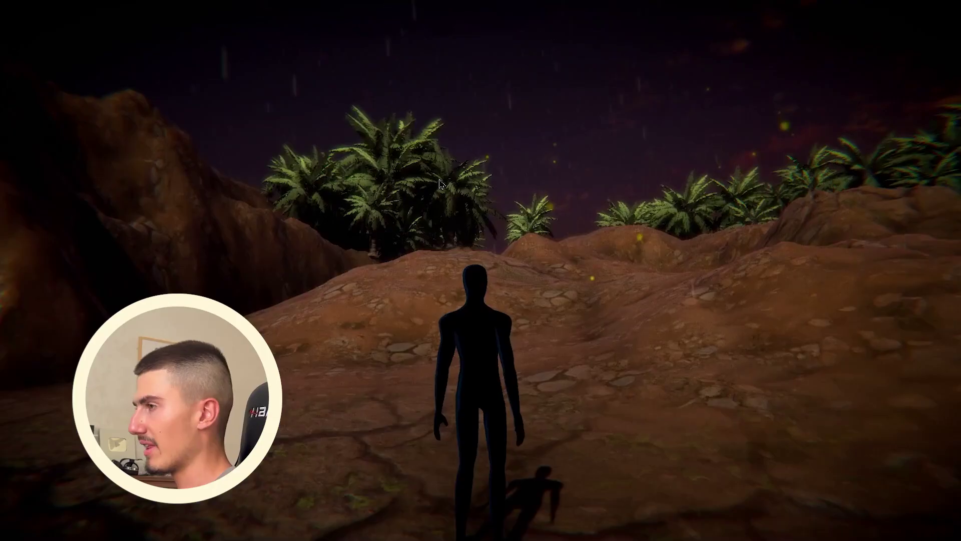
key("w")
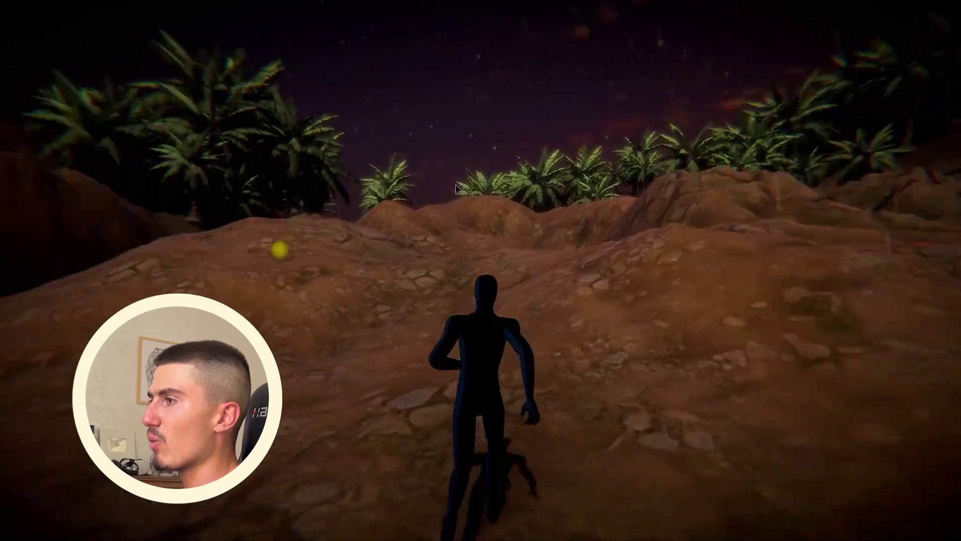